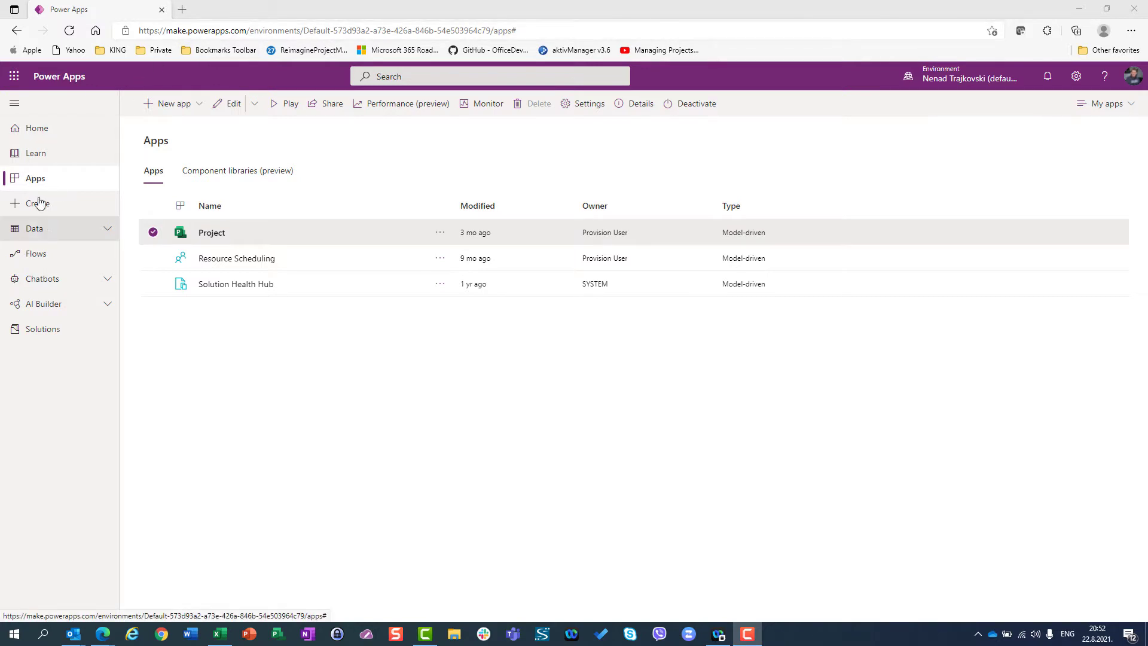
Step: Open the Project app and start a new project from its Projects list
{"action": "left_click", "coordinate": [212, 233]}
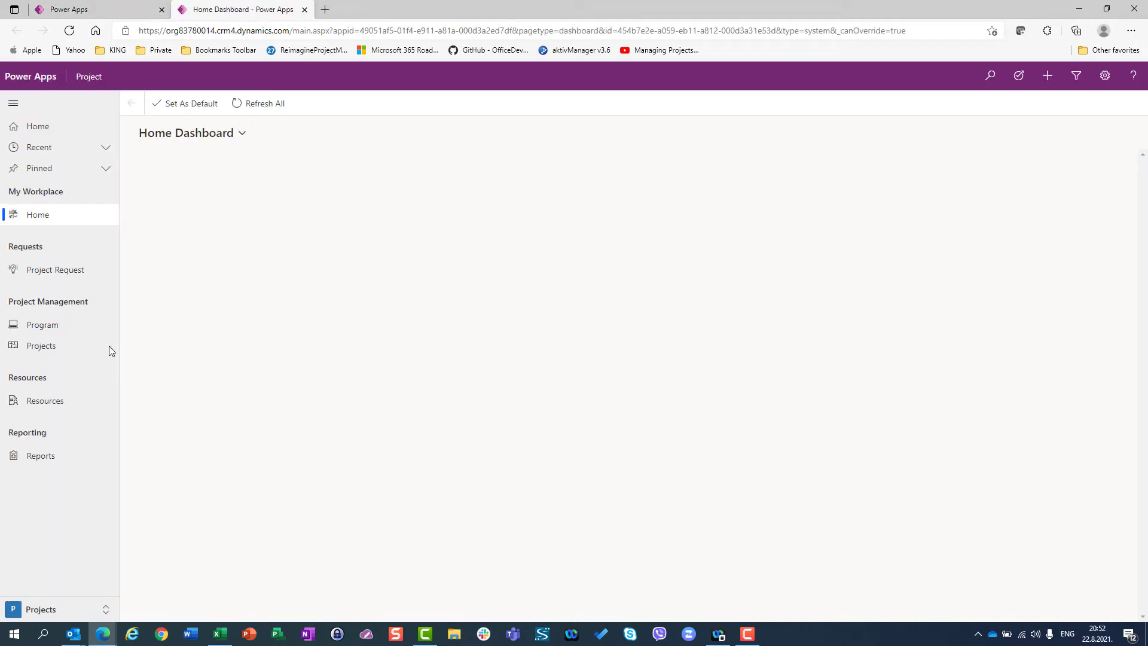
{"action": "left_click", "coordinate": [46, 346]}
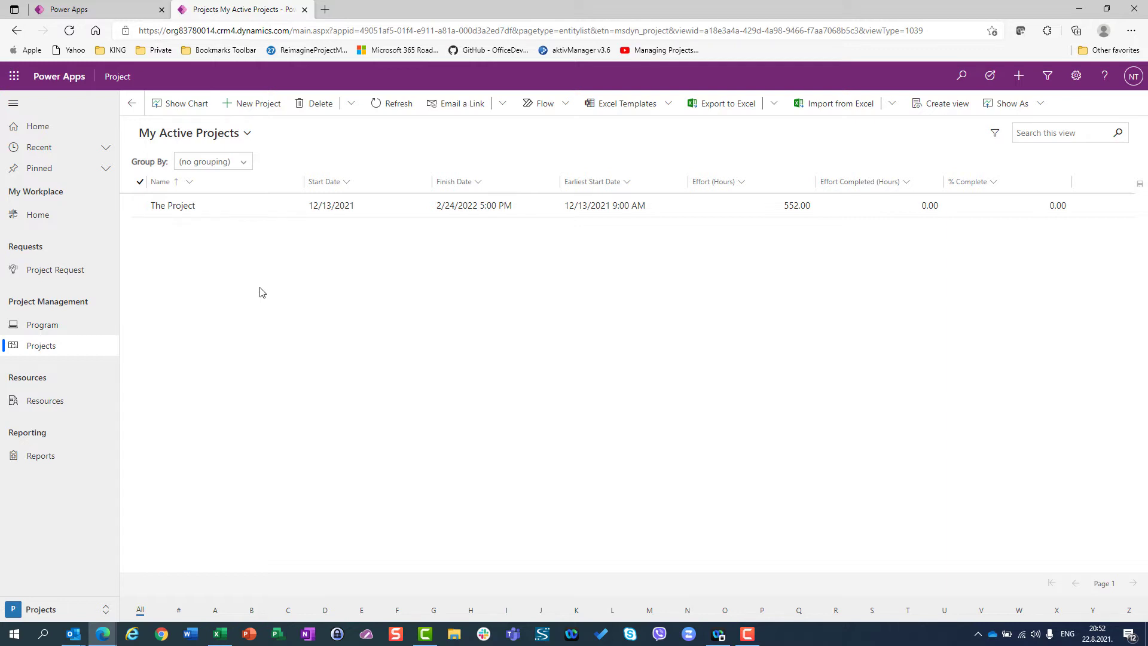
{"action": "left_click", "coordinate": [266, 106]}
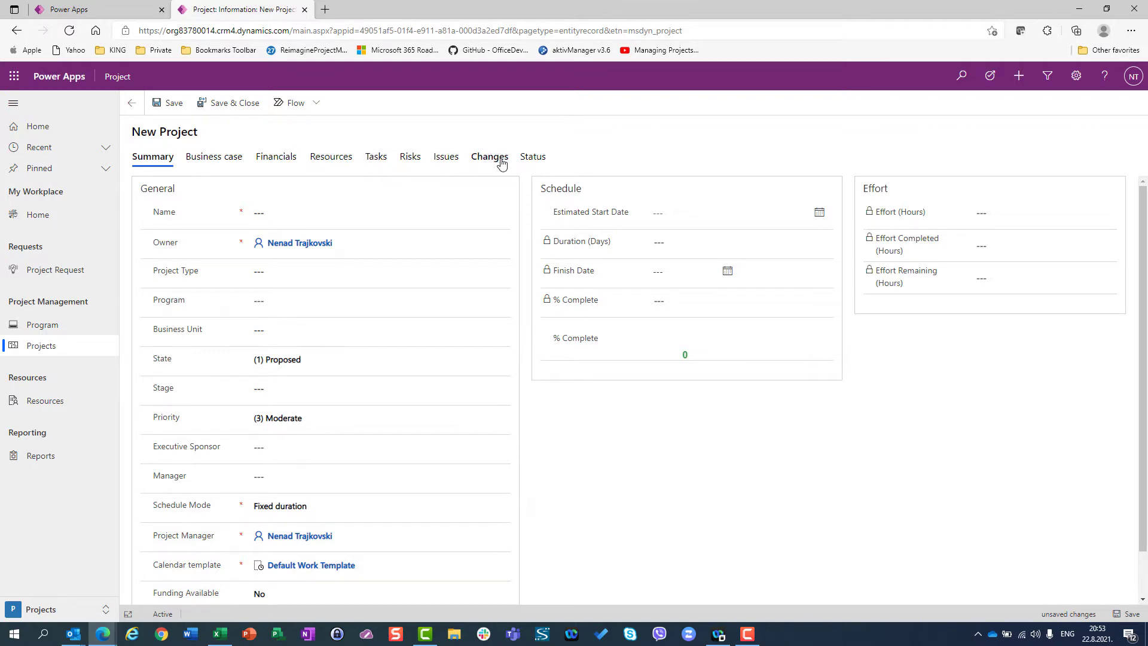
Step: Name the new project "ERP PRoject" and set its project type to Application Development
{"action": "left_click", "coordinate": [267, 214]}
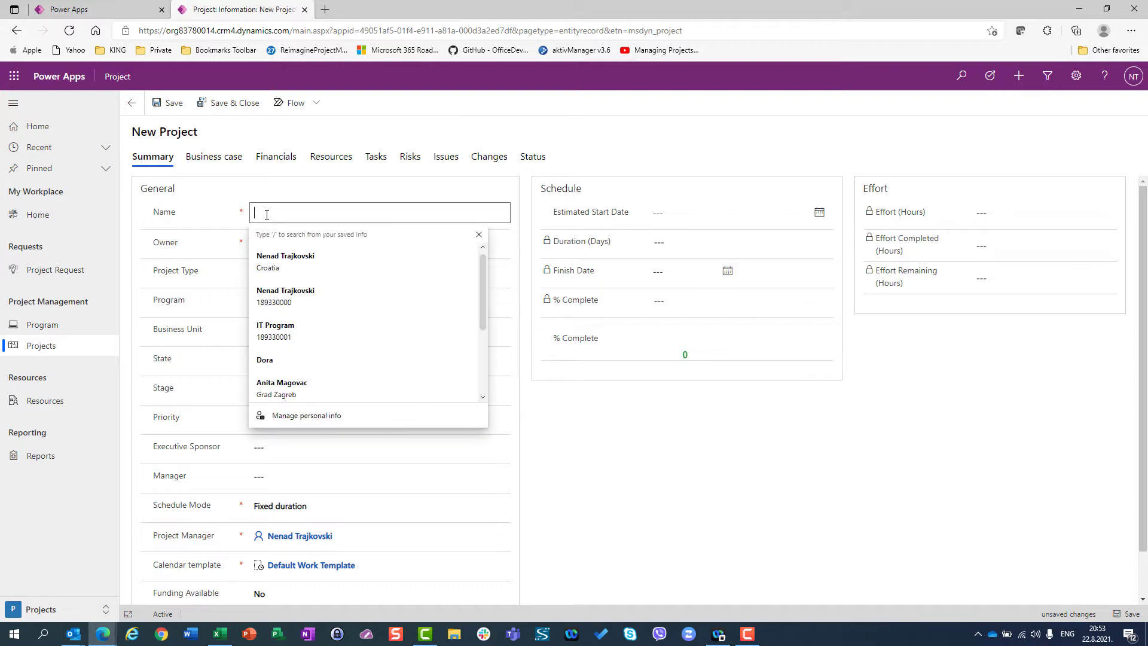
{"action": "type", "text": "ERP"}
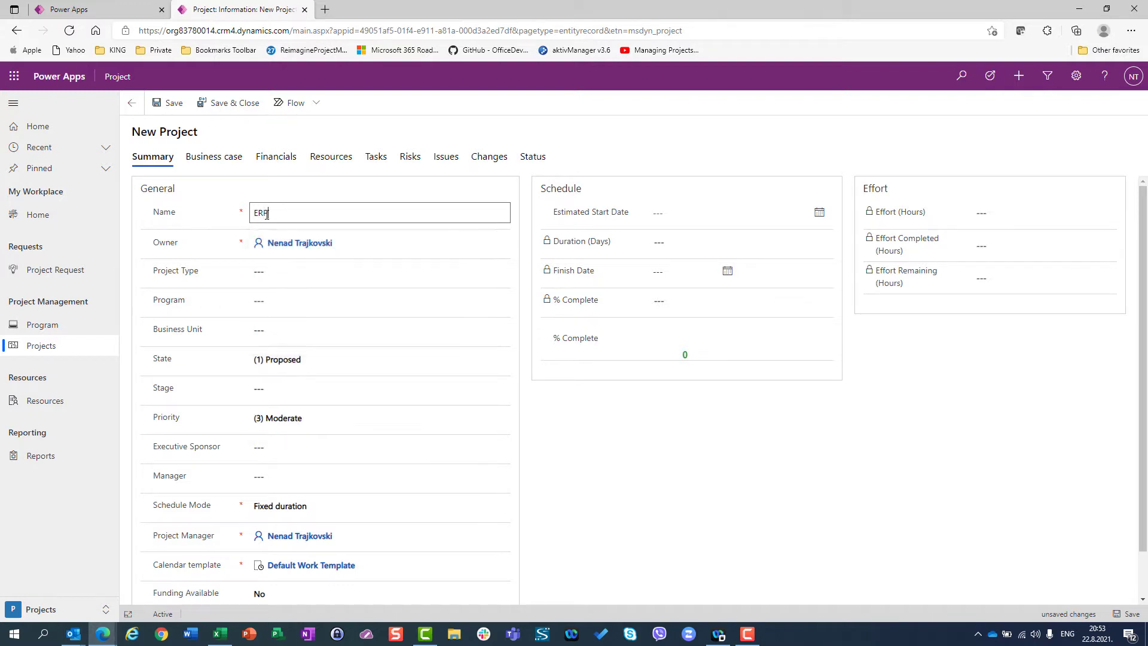
{"action": "type", "text": " PRoject"}
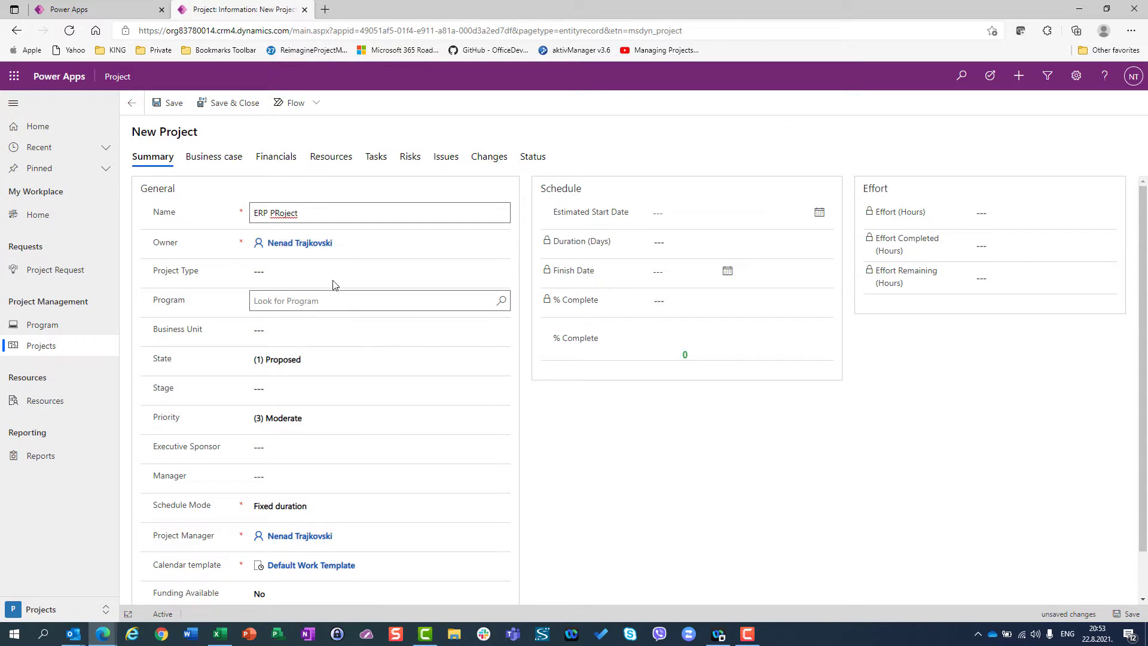
{"action": "left_click", "coordinate": [349, 276]}
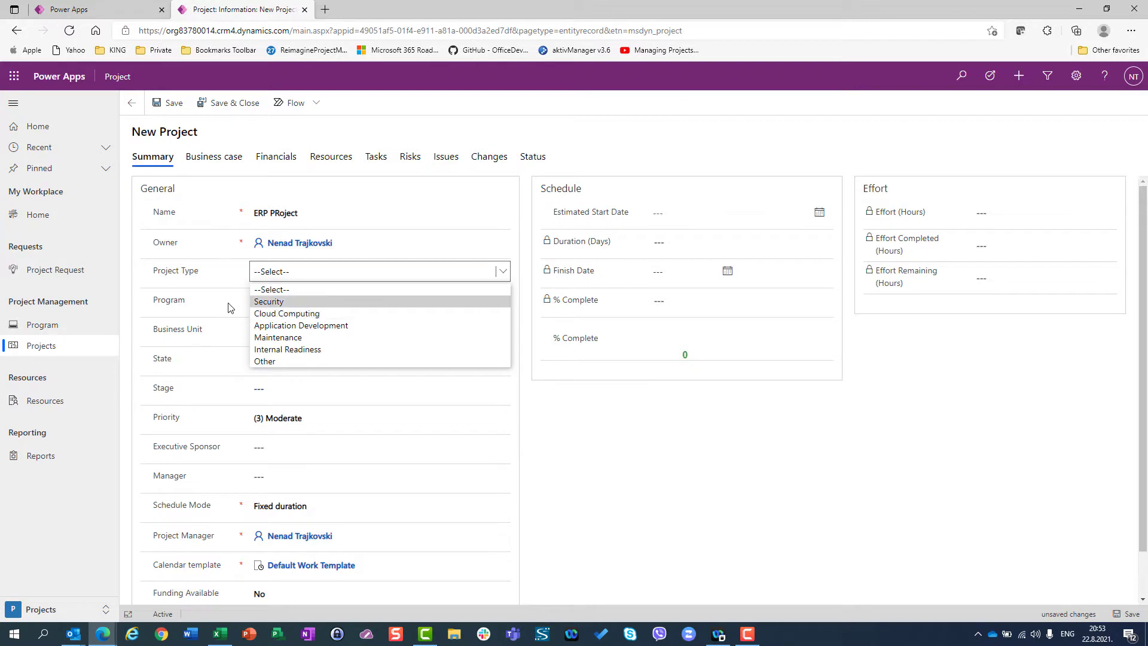
{"action": "left_click", "coordinate": [266, 326]}
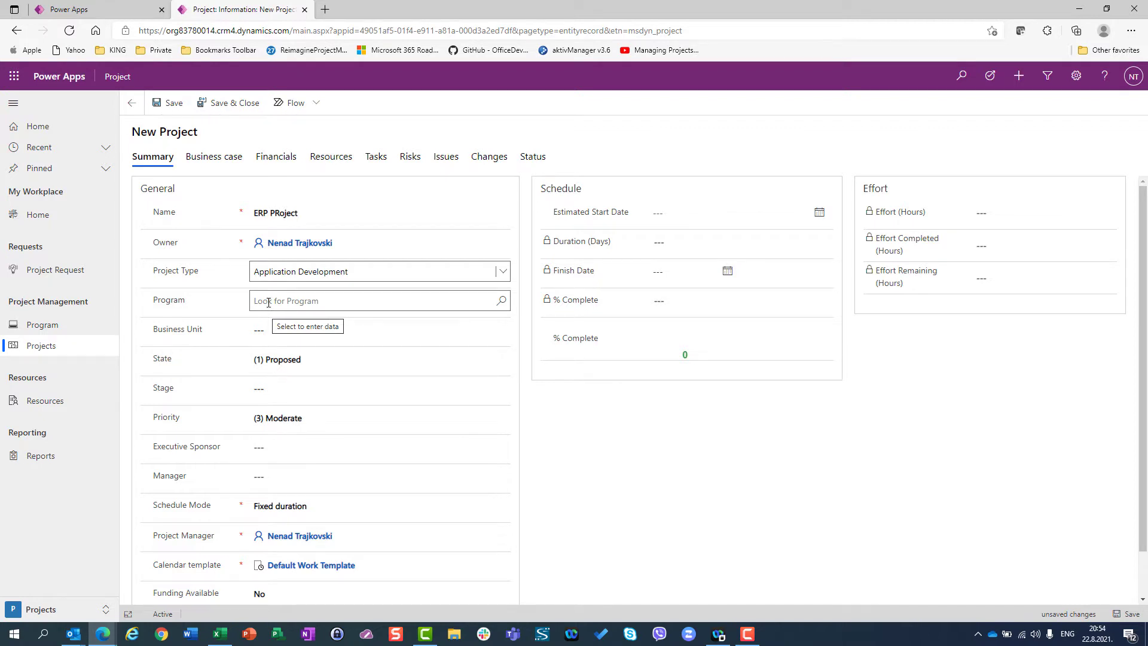
Step: Assign the project to the IT Program and set its business unit to IT
{"action": "left_click", "coordinate": [268, 302]}
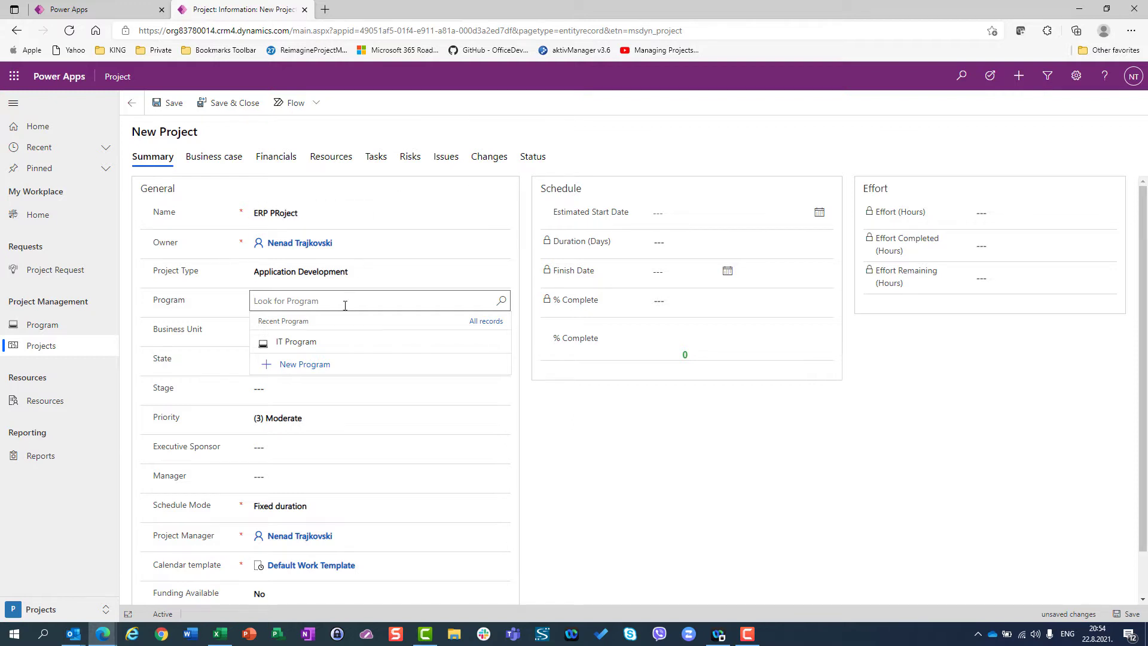
{"action": "left_click", "coordinate": [328, 353]}
{"action": "left_click", "coordinate": [322, 336]}
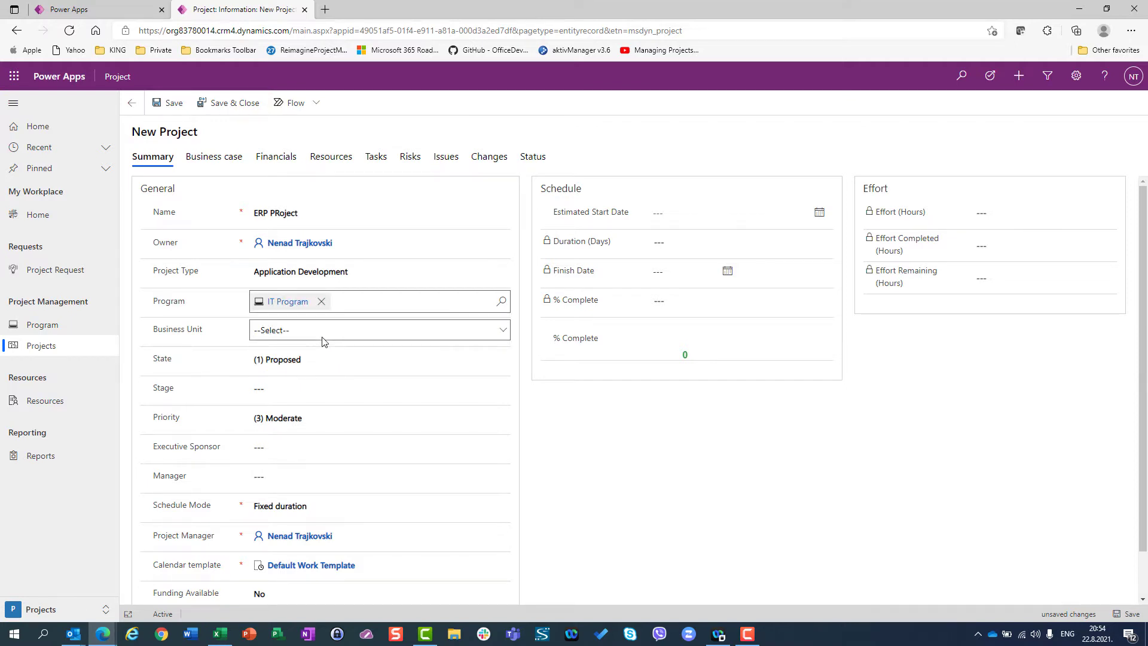
{"action": "left_click", "coordinate": [321, 336]}
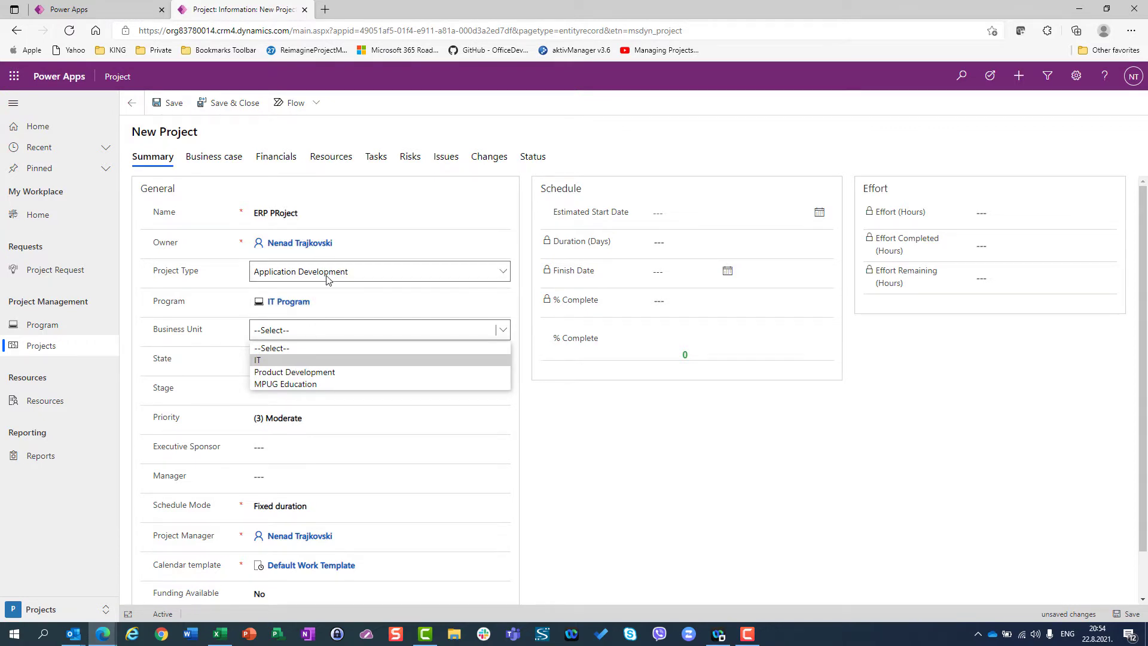
{"action": "left_click", "coordinate": [284, 366]}
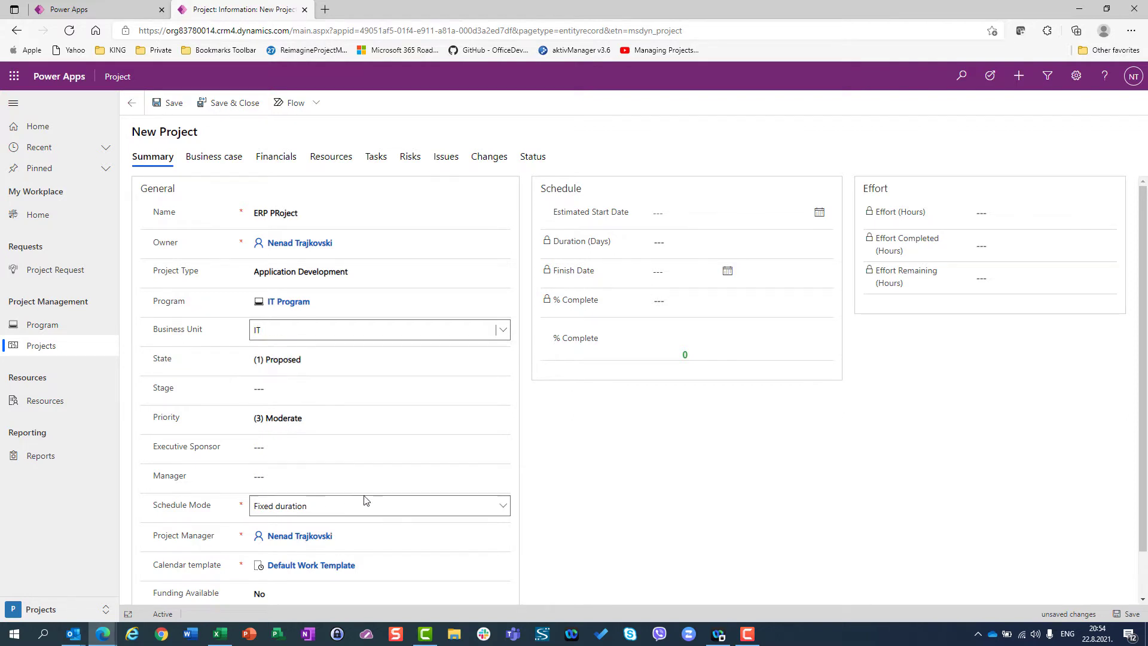
Step: Set the project's state to (2) Active and its stage to (1) Create
{"action": "left_click", "coordinate": [311, 361]}
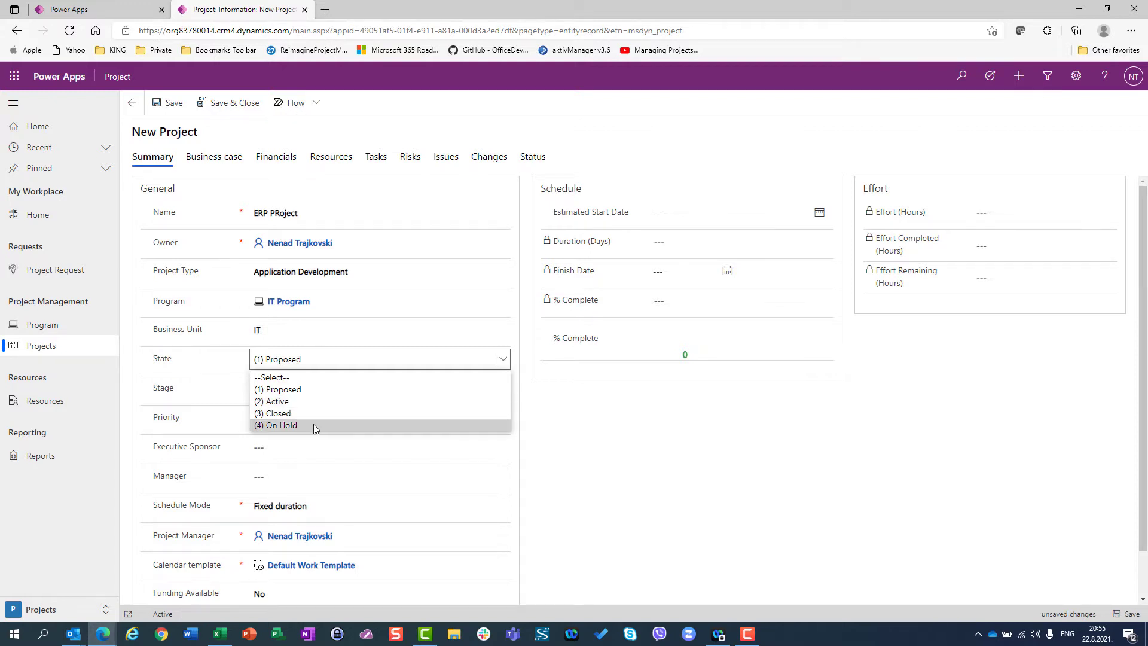
{"action": "left_click", "coordinate": [302, 401]}
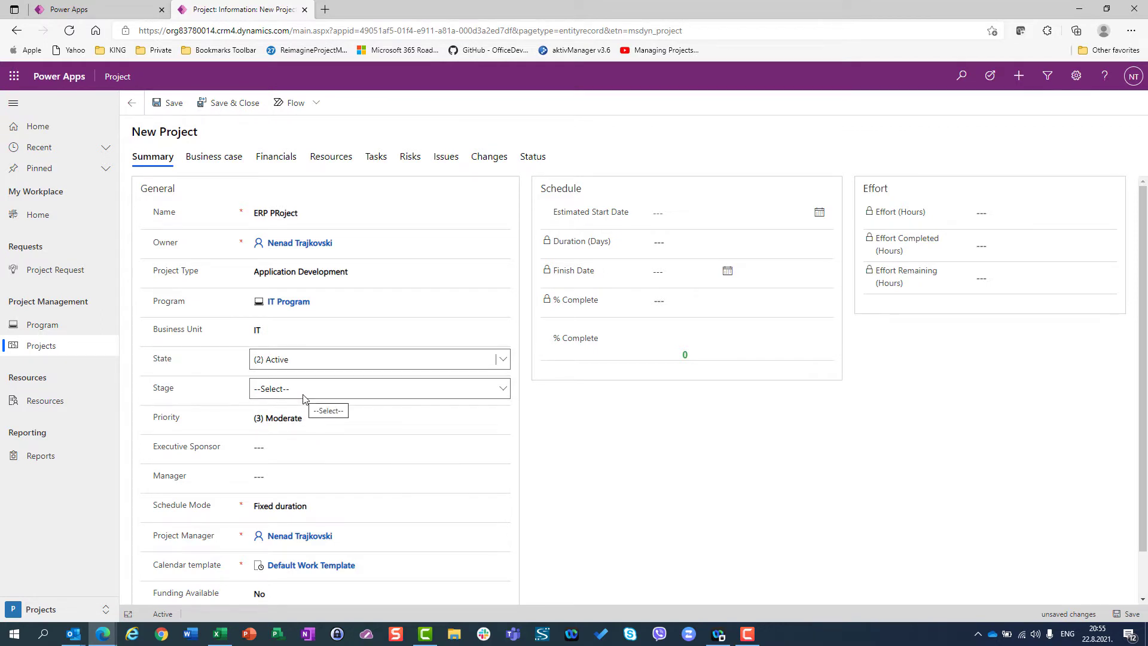
{"action": "left_click", "coordinate": [303, 395]}
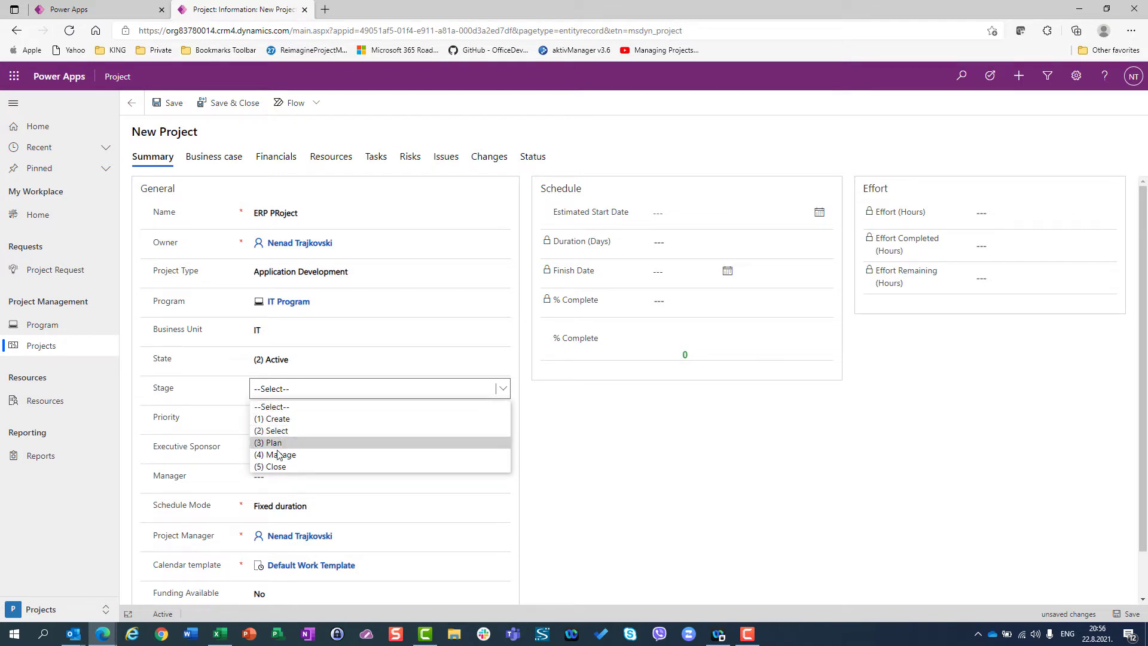
{"action": "left_click", "coordinate": [291, 420]}
Step: Set the project's priority to (1) Critical and correct the spelling of its name to "ERP Project"
{"action": "left_click", "coordinate": [292, 419]}
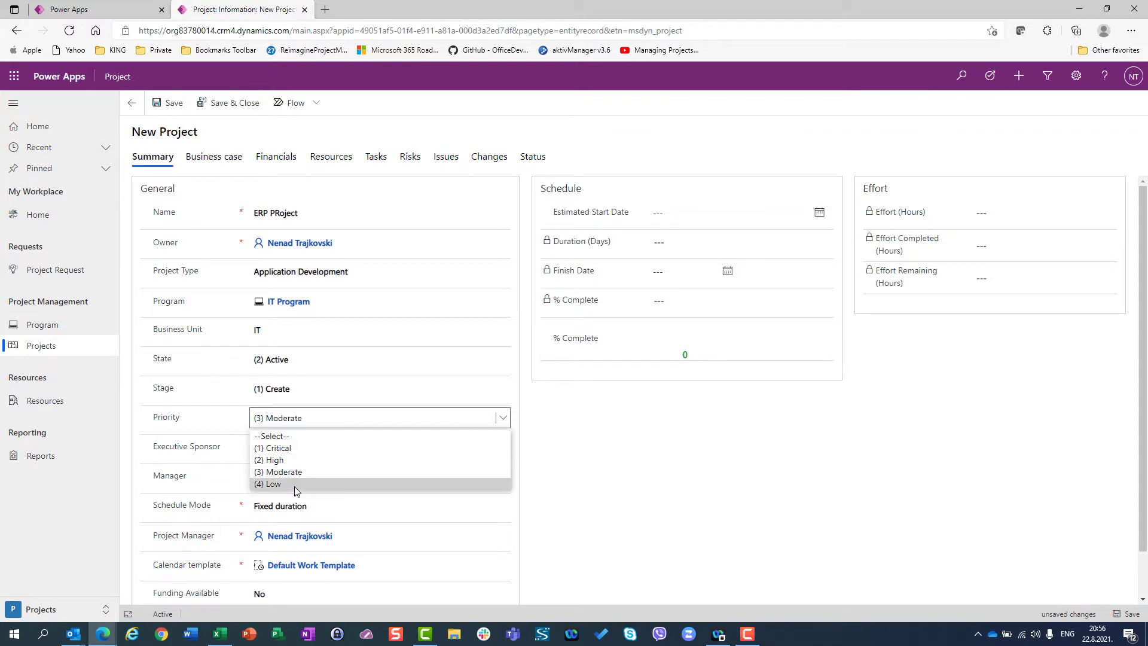
{"action": "left_click", "coordinate": [299, 448]}
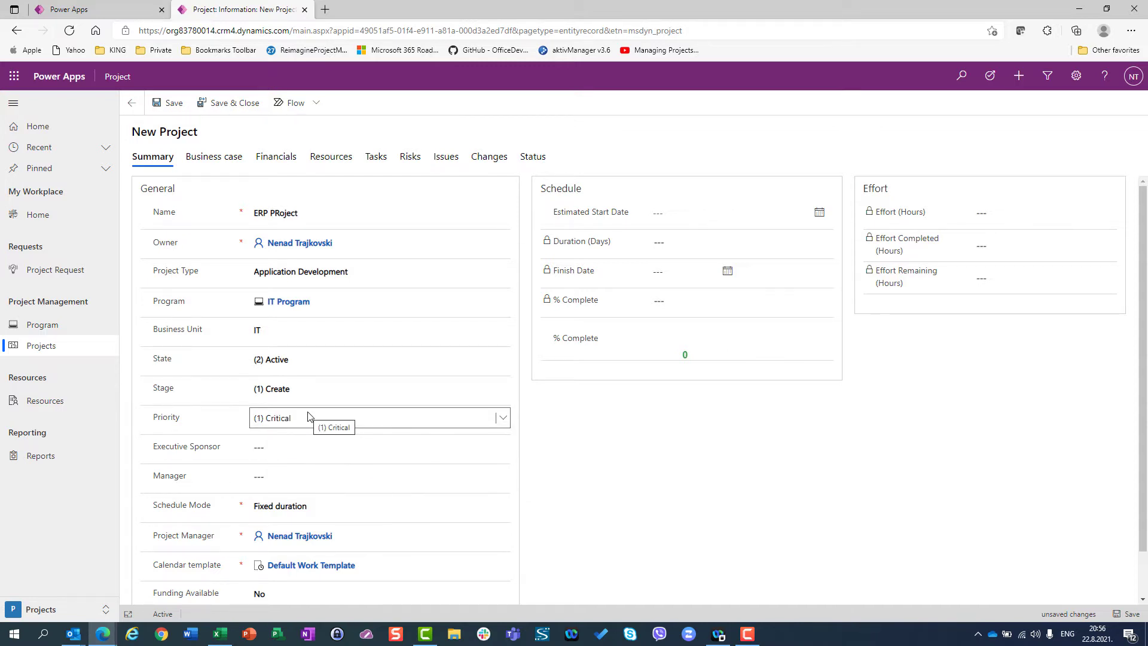
{"action": "left_click", "coordinate": [255, 212]}
{"action": "key", "text": "Right"}
{"action": "key", "text": "Right"}
{"action": "key", "text": "Right"}
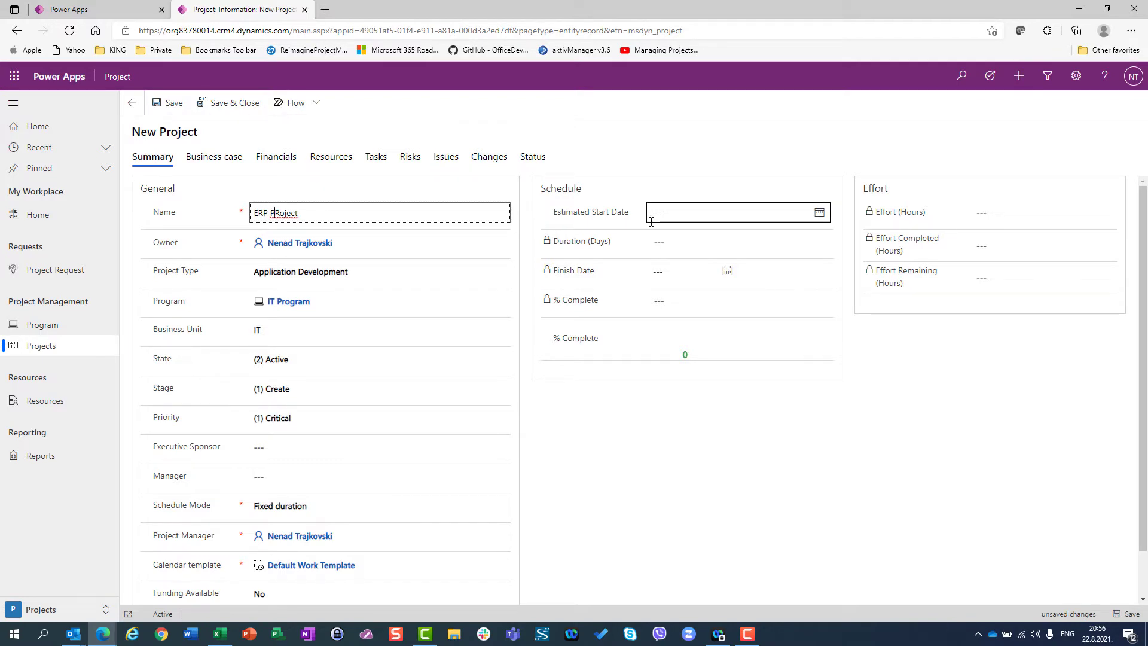
{"action": "key", "text": "Delete"}
{"action": "type", "text": "r"}
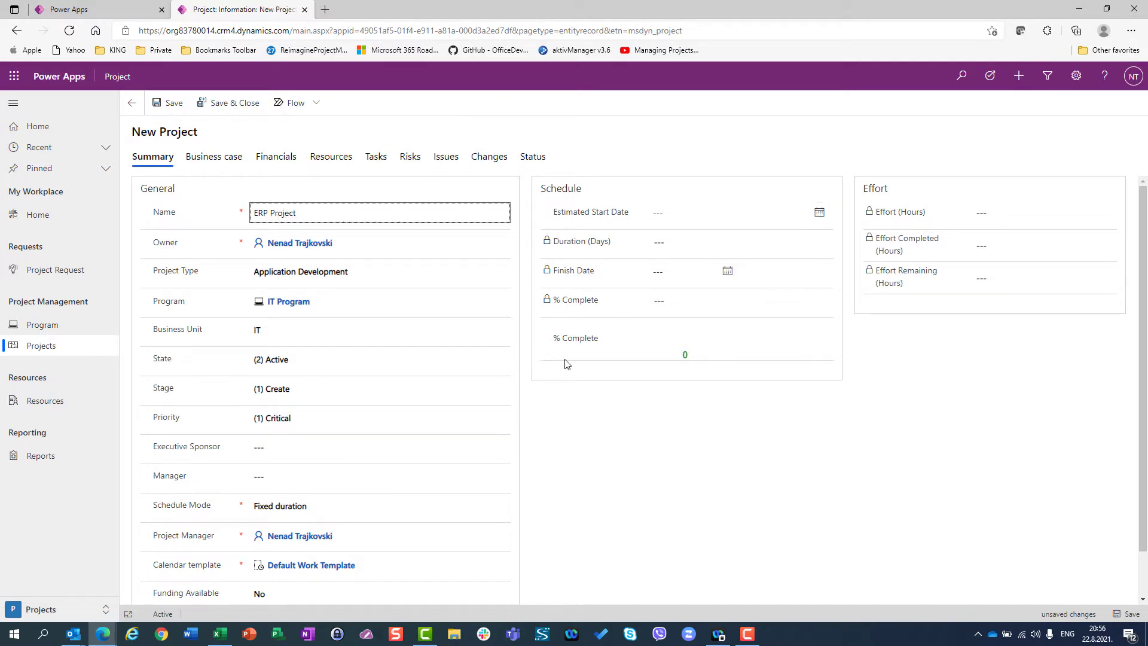
Step: Look up and assign the project's executive sponsor and manager by their first names
{"action": "left_click", "coordinate": [324, 448]}
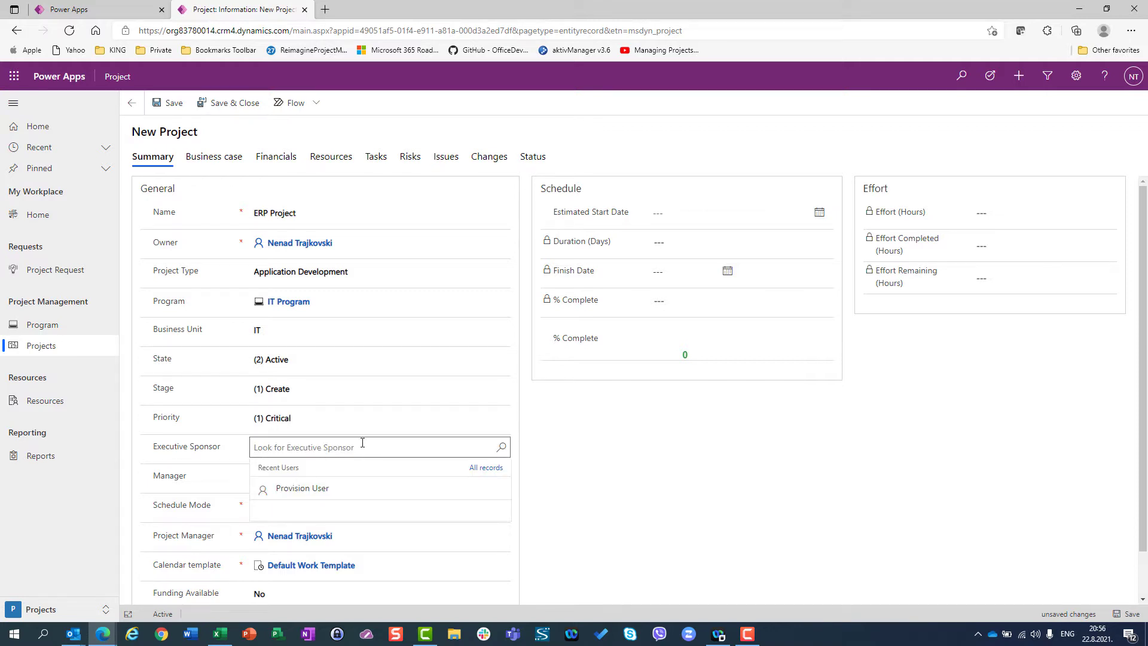
{"action": "type", "text": "john"}
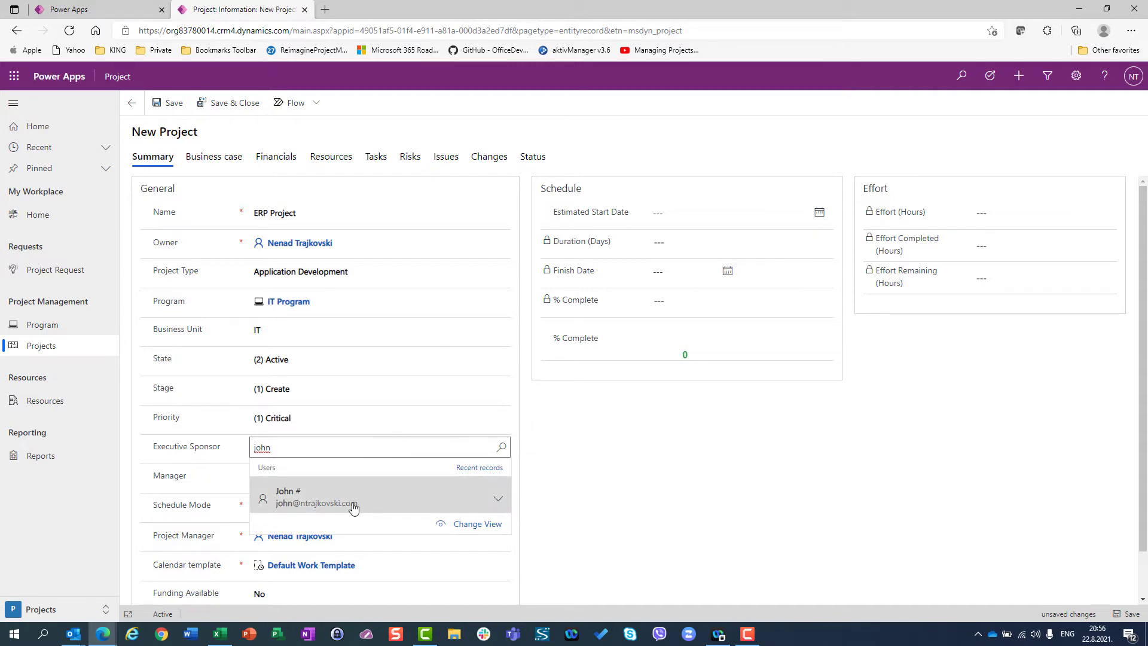
{"action": "left_click", "coordinate": [402, 507]}
{"action": "left_click", "coordinate": [330, 477]}
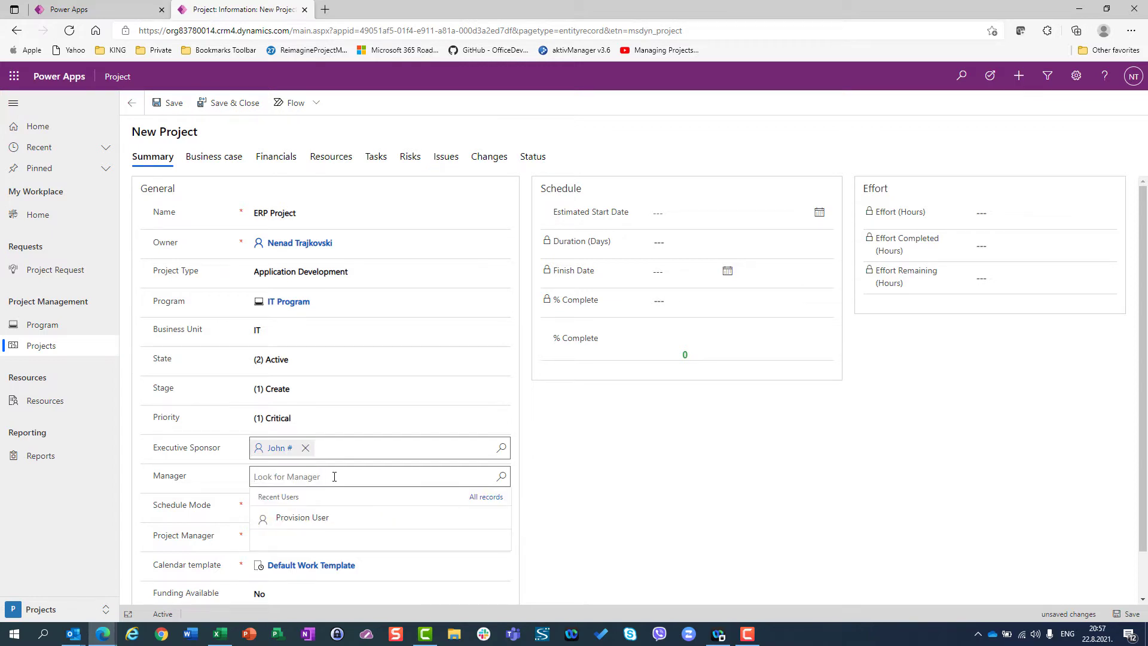
{"action": "type", "text": "elle"}
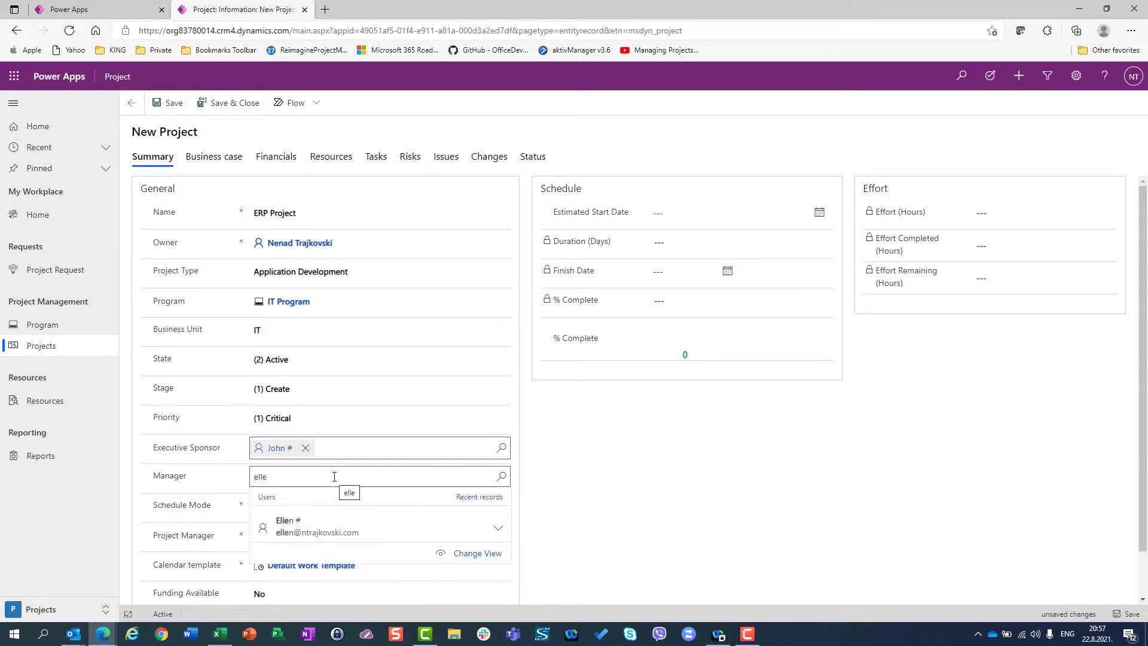
{"action": "left_click", "coordinate": [289, 525]}
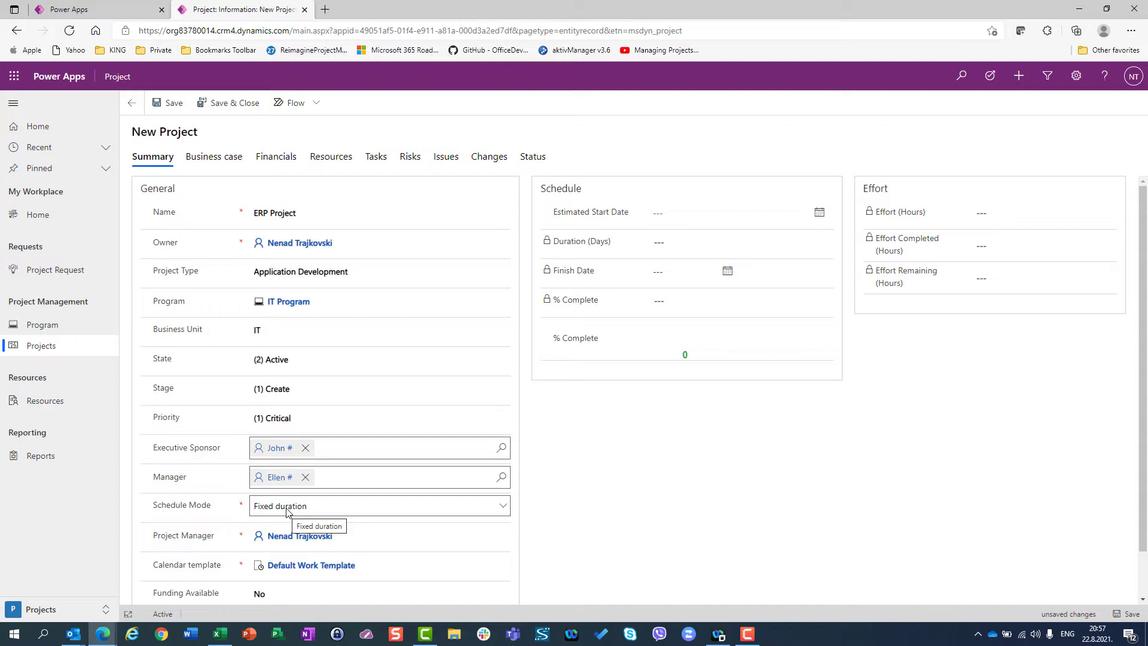
Step: Set the schedule mode to Fixed effort and replace the calendar template with "Croatian timezone template from 09 AM to 05 PM"
{"action": "left_click", "coordinate": [325, 512]}
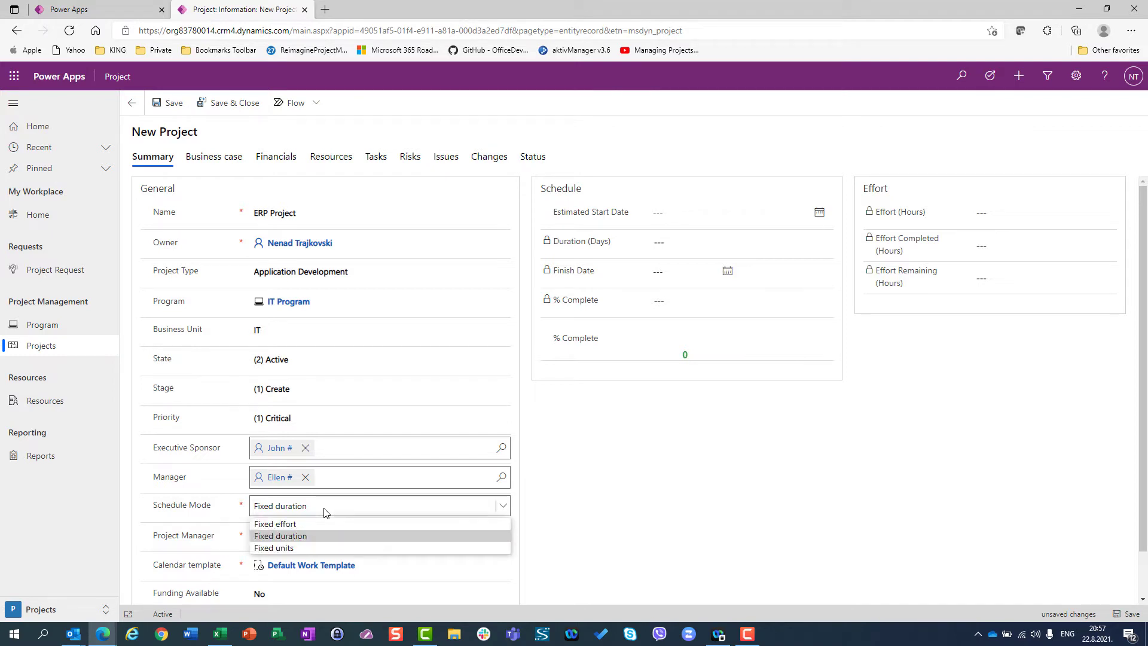
{"action": "left_click", "coordinate": [294, 525]}
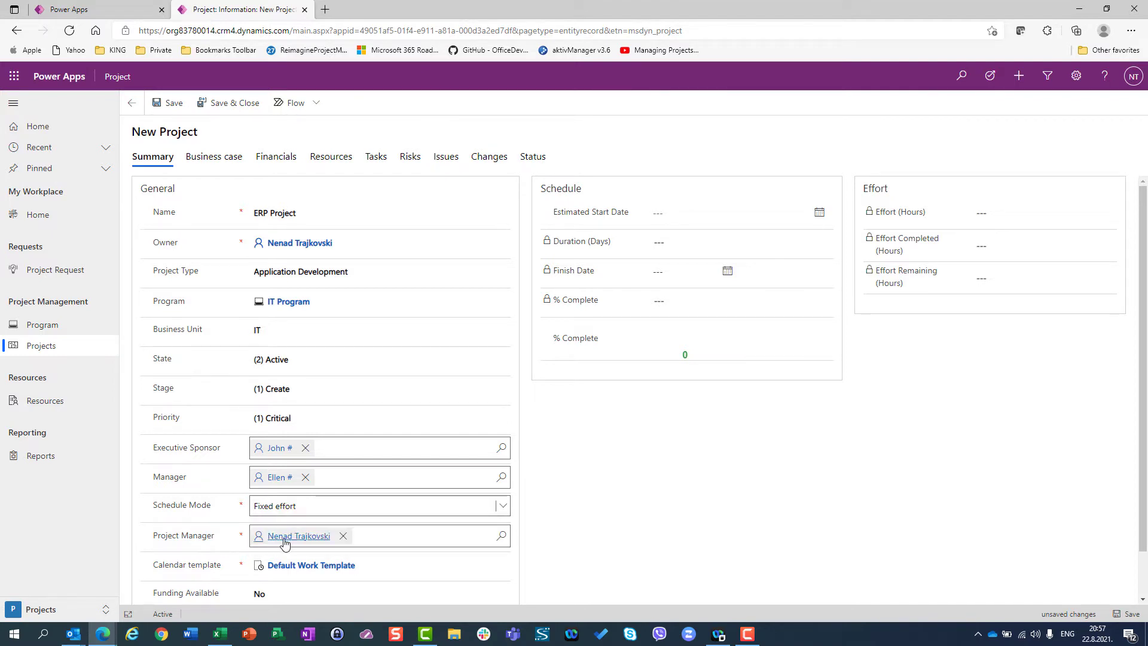
{"action": "mouse_move", "coordinate": [294, 528]}
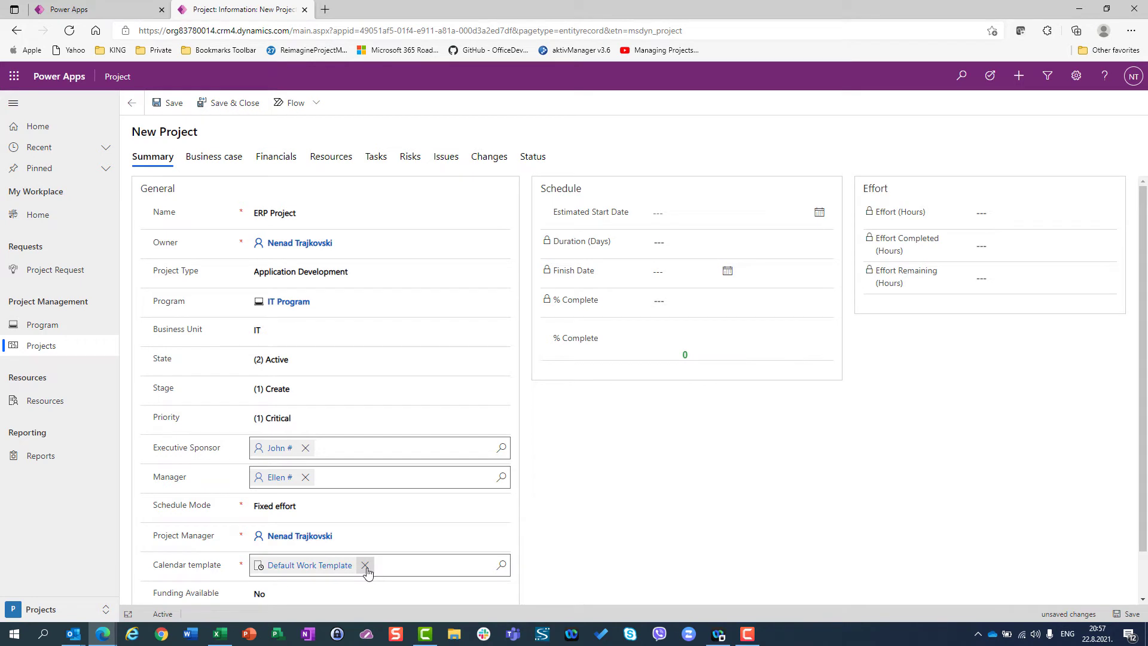
{"action": "left_click", "coordinate": [364, 565]}
{"action": "left_click", "coordinate": [368, 565]}
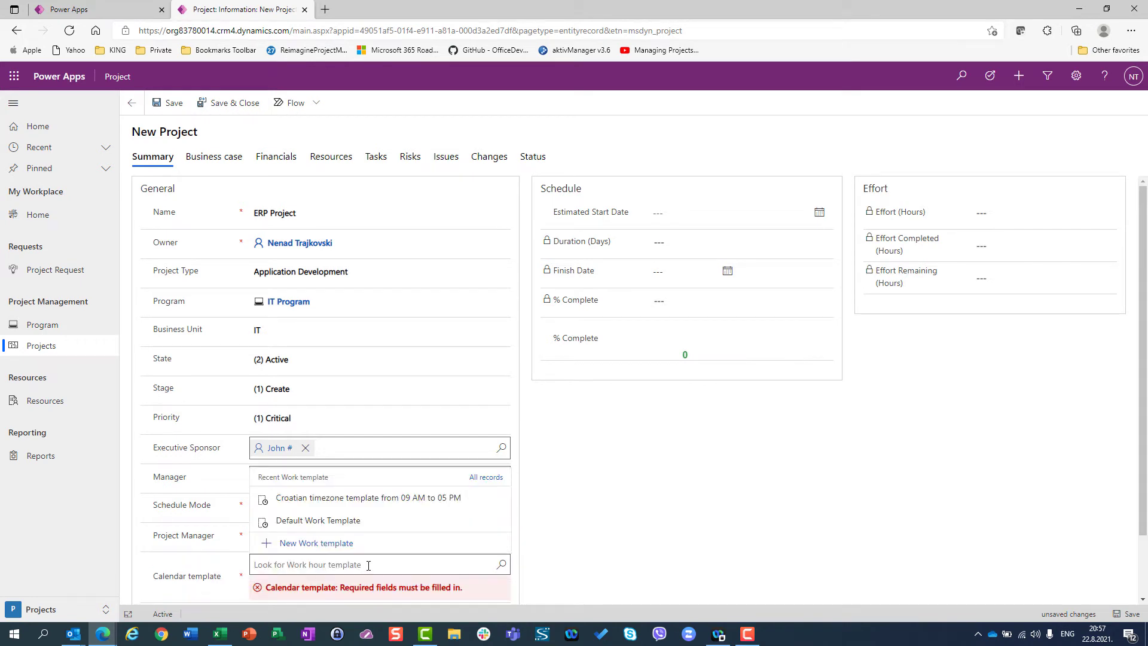
{"action": "left_click", "coordinate": [365, 498]}
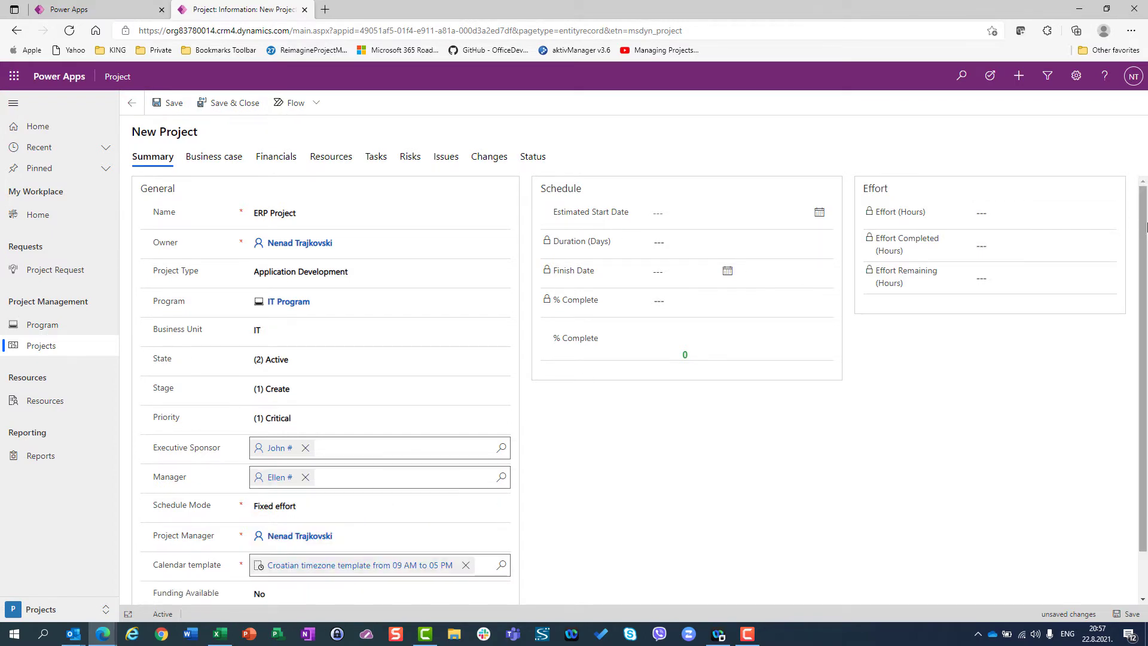
Step: Set Funding Available to Yes for the project
{"action": "left_click_drag", "start_coordinate": [1140, 241], "coordinate": [1140, 287]}
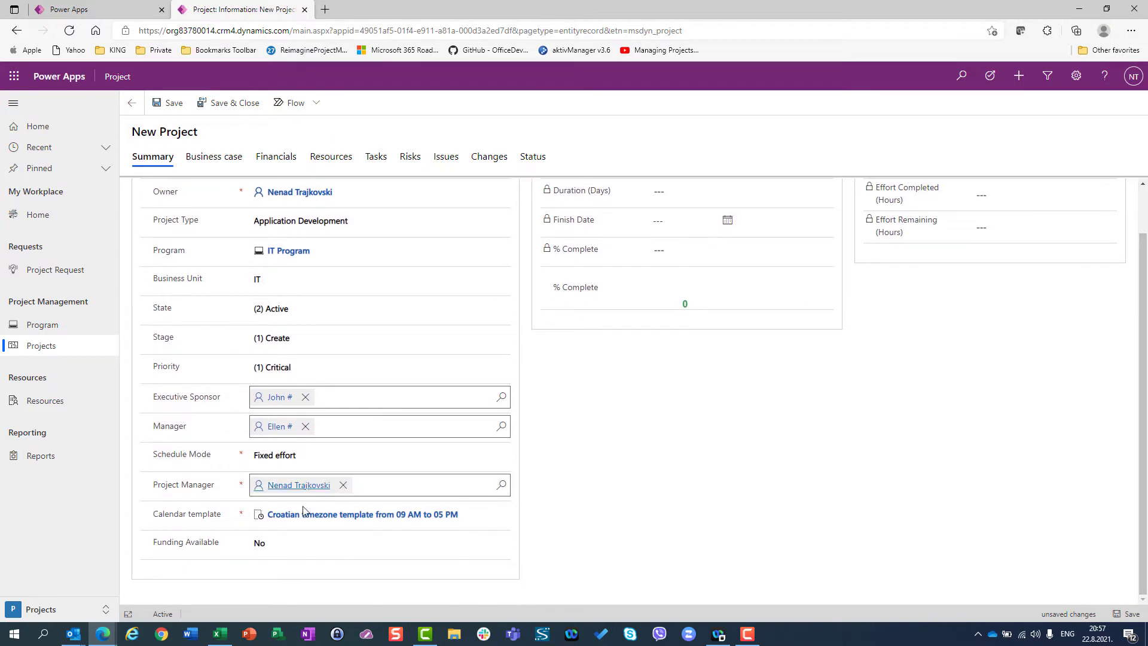
{"action": "left_click", "coordinate": [276, 553]}
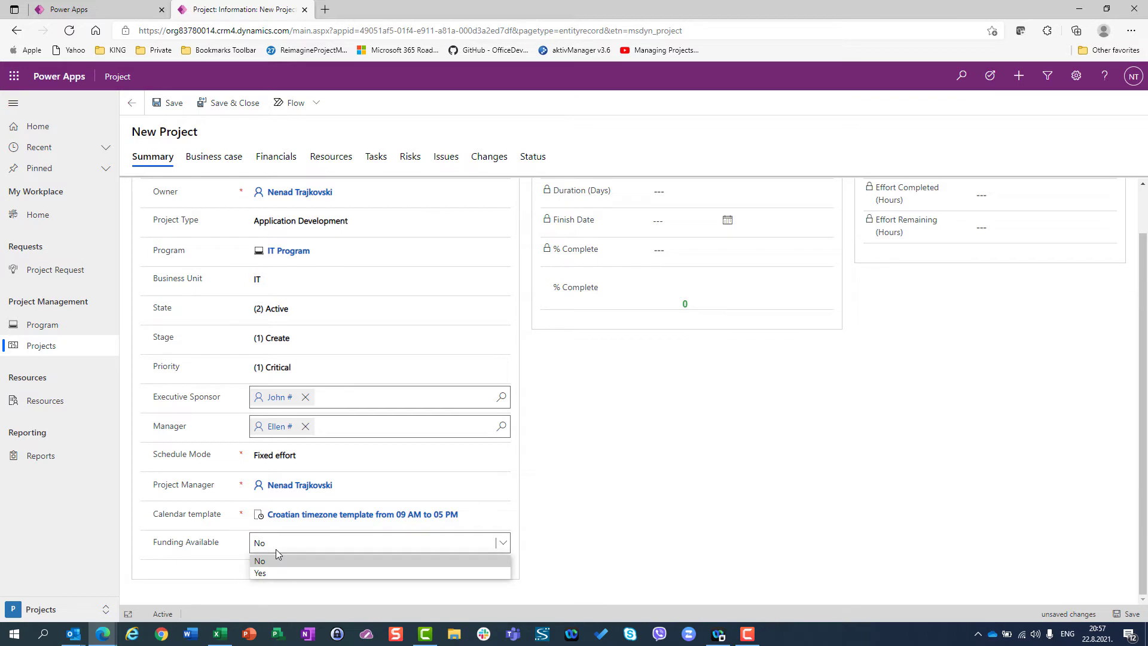
{"action": "left_click", "coordinate": [275, 570]}
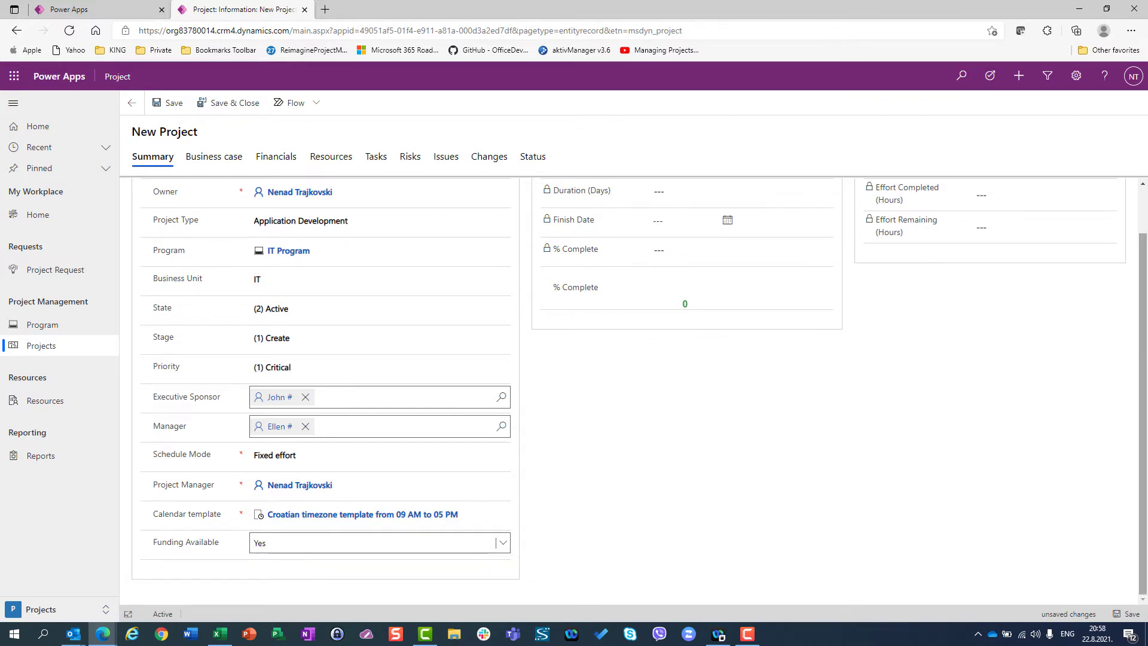
Step: Set the project's estimated start date to 10/3/2021
{"action": "scroll", "coordinate": [1144, 418], "scroll_direction": "up", "scroll_amount": 1}
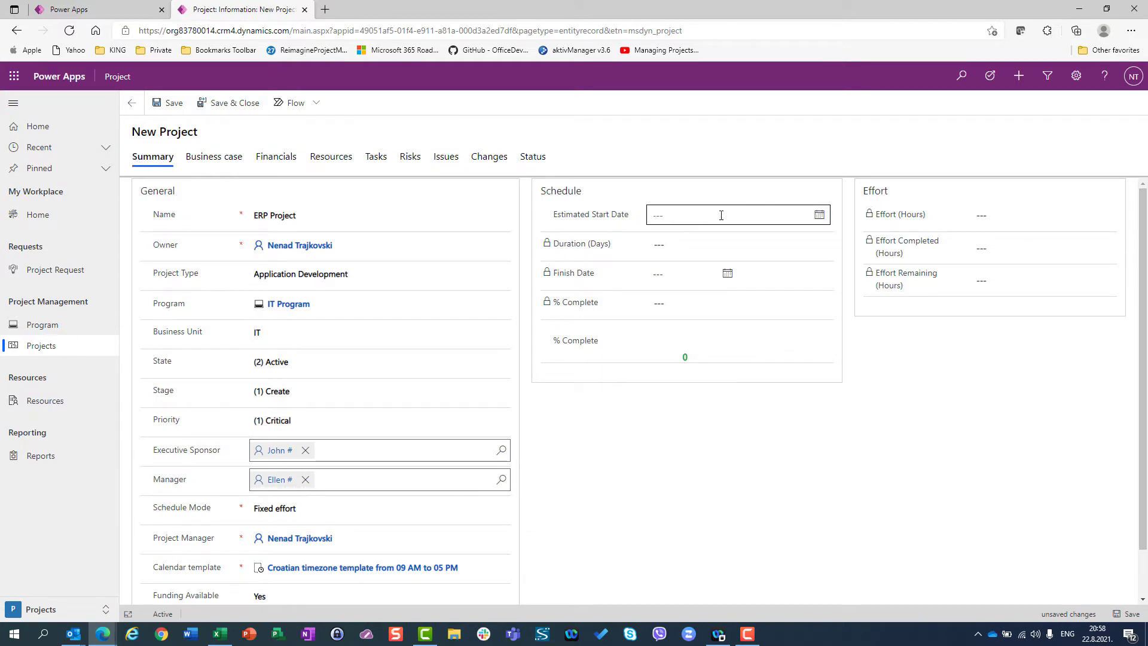
{"action": "left_click", "coordinate": [817, 217]}
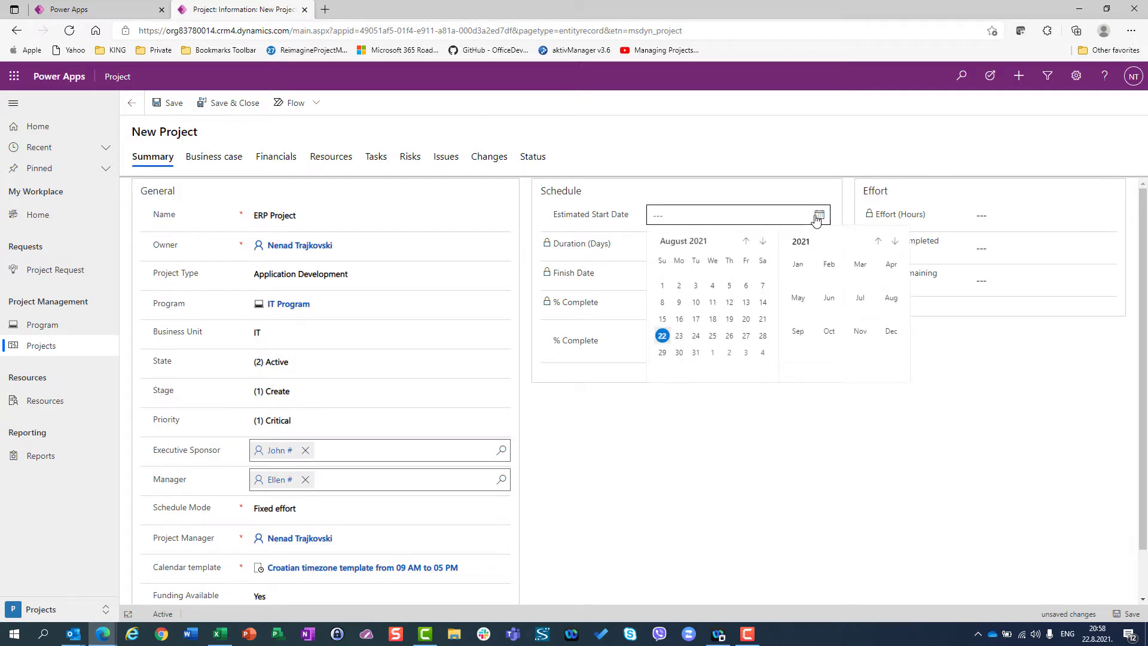
{"action": "left_click", "coordinate": [761, 242]}
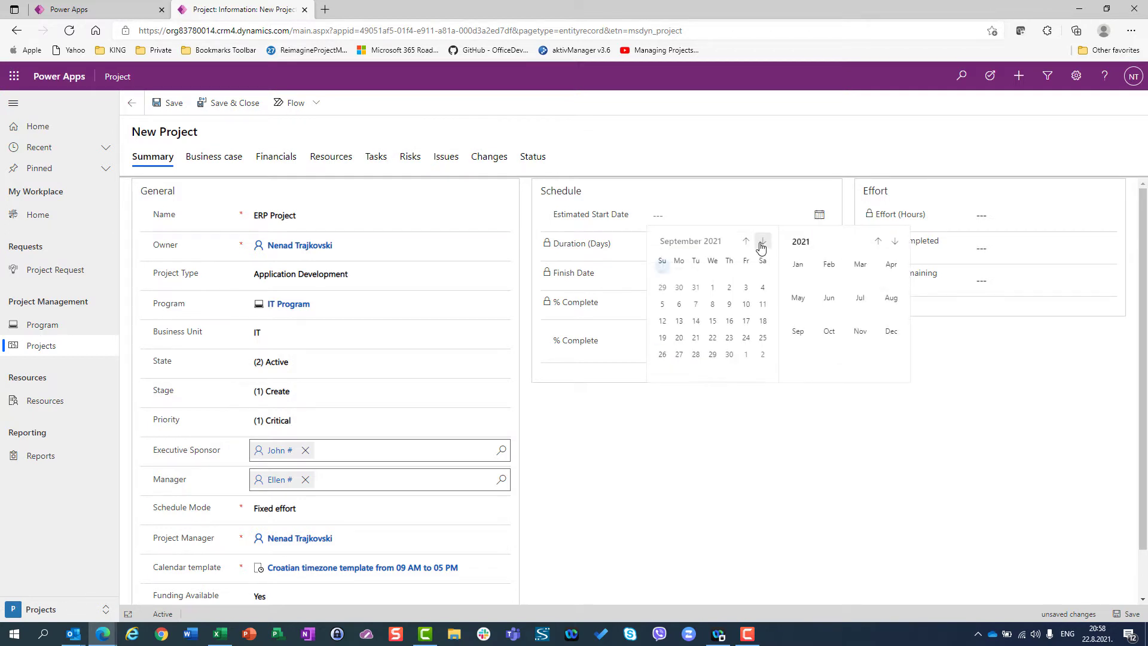
{"action": "left_click", "coordinate": [762, 242]}
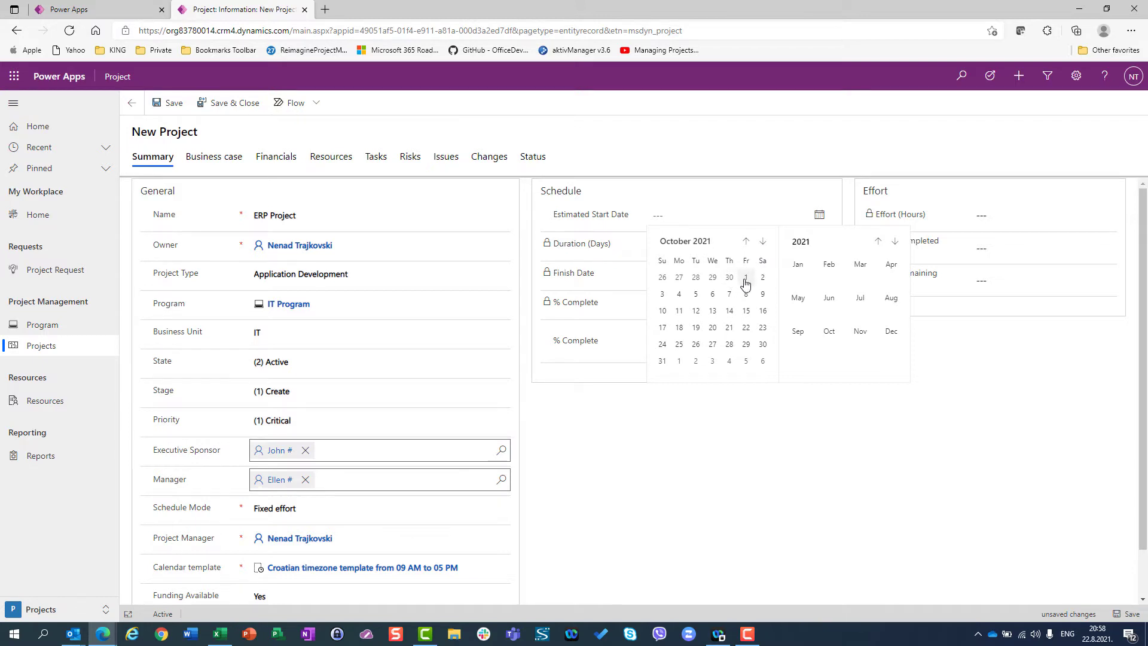
{"action": "left_click", "coordinate": [663, 294]}
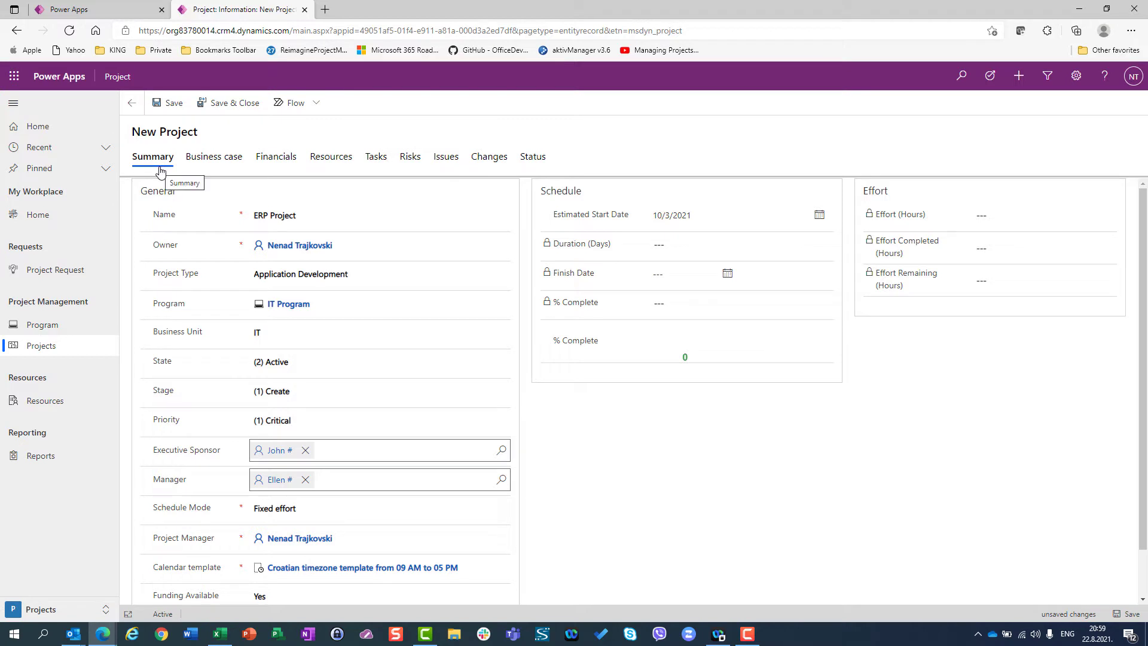
Step: In the project's business case, enter the description "This is a description of my Project" and the business case text "BC"
{"action": "left_click", "coordinate": [213, 157]}
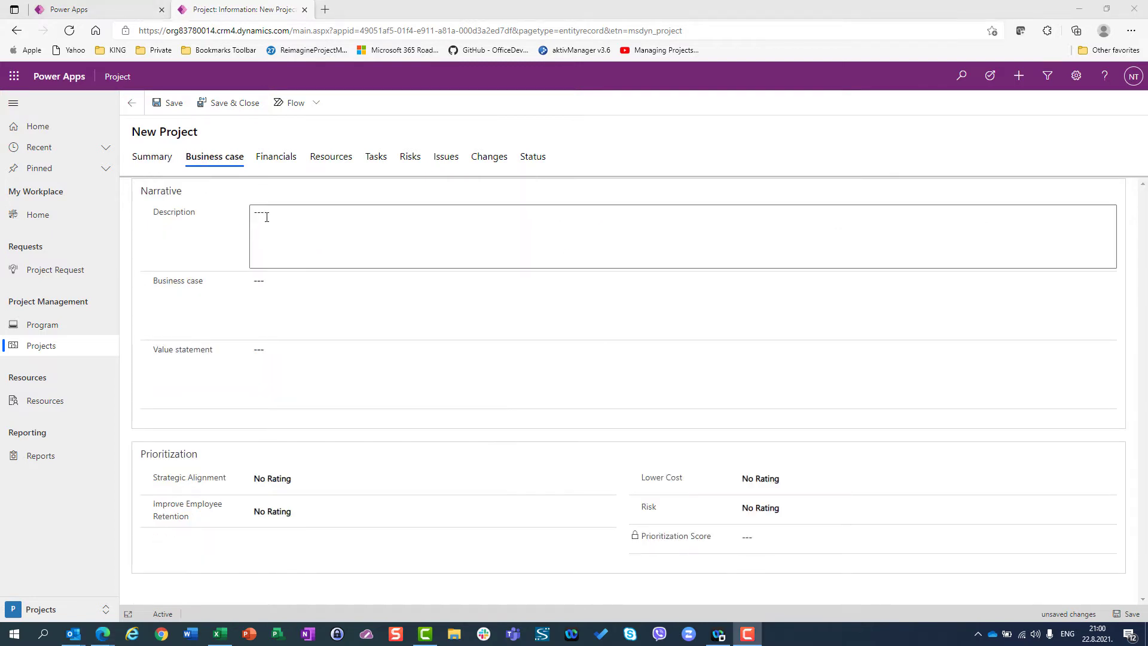
{"action": "left_click", "coordinate": [267, 217]}
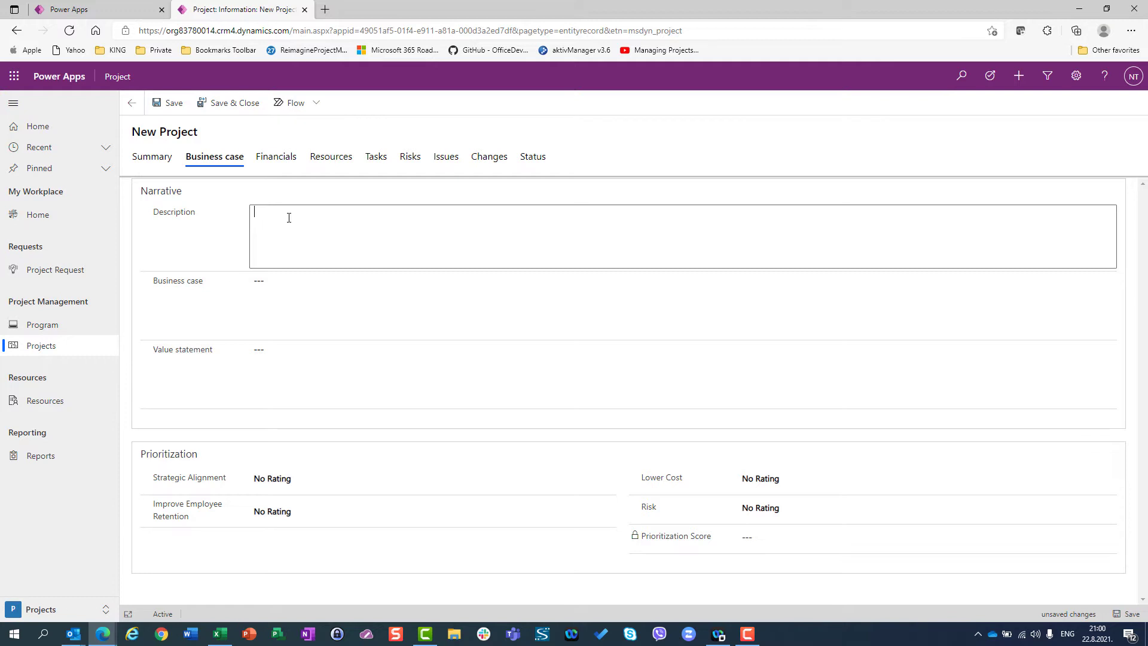
{"action": "type", "text": "This is a description of my Project"}
{"action": "left_click", "coordinate": [299, 287]}
{"action": "type", "text": "BC"}
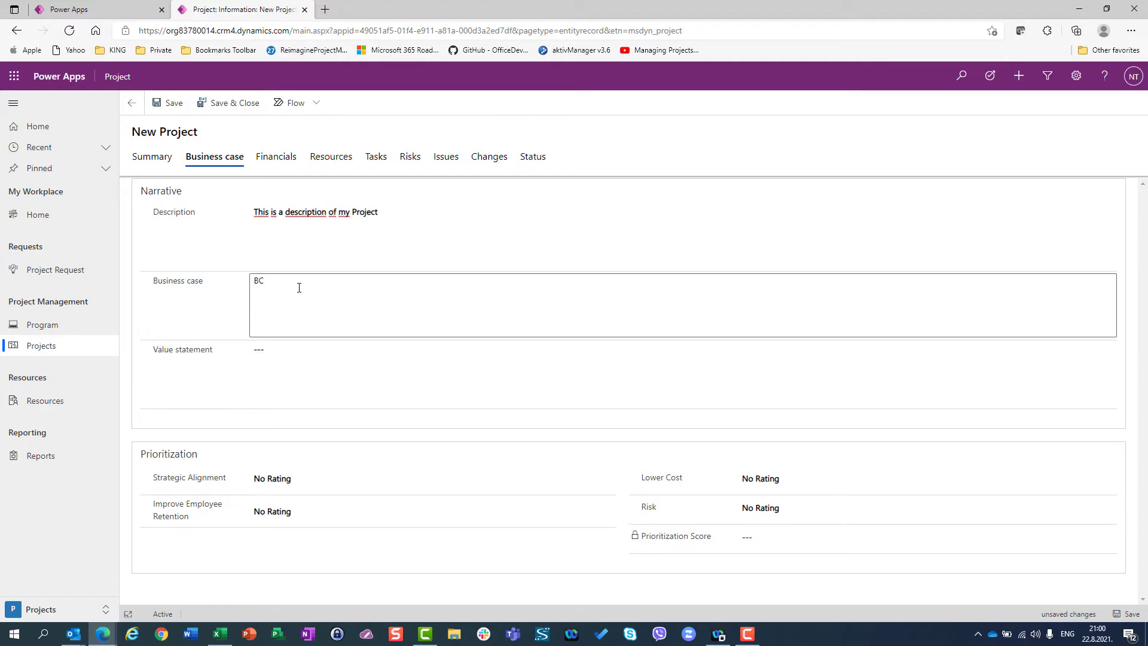
{"action": "left_click", "coordinate": [288, 354]}
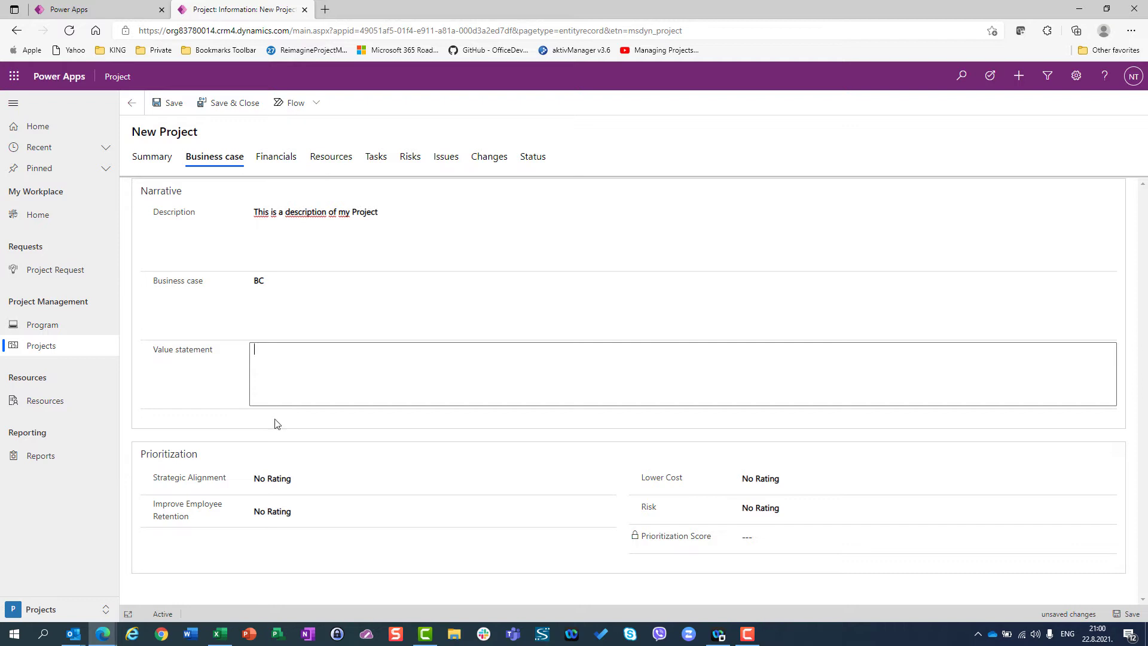
Step: Rate the project's Strategic Alignment as Extreme and Improve Employee Retention as Strong
{"action": "left_click", "coordinate": [286, 484]}
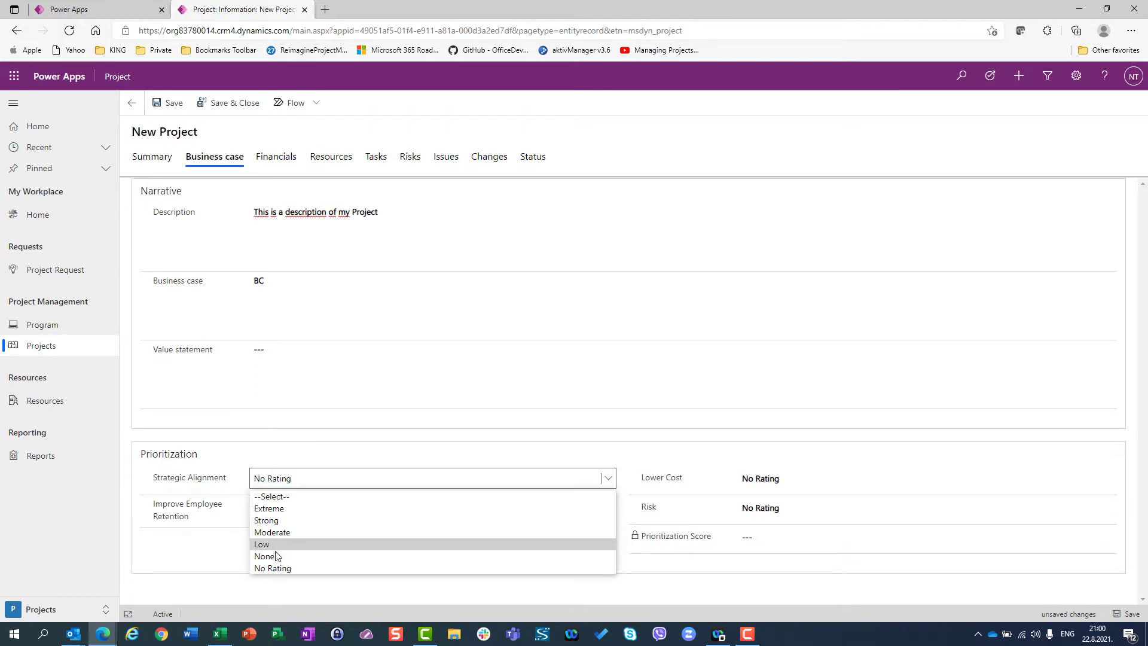
{"action": "left_click", "coordinate": [266, 512]}
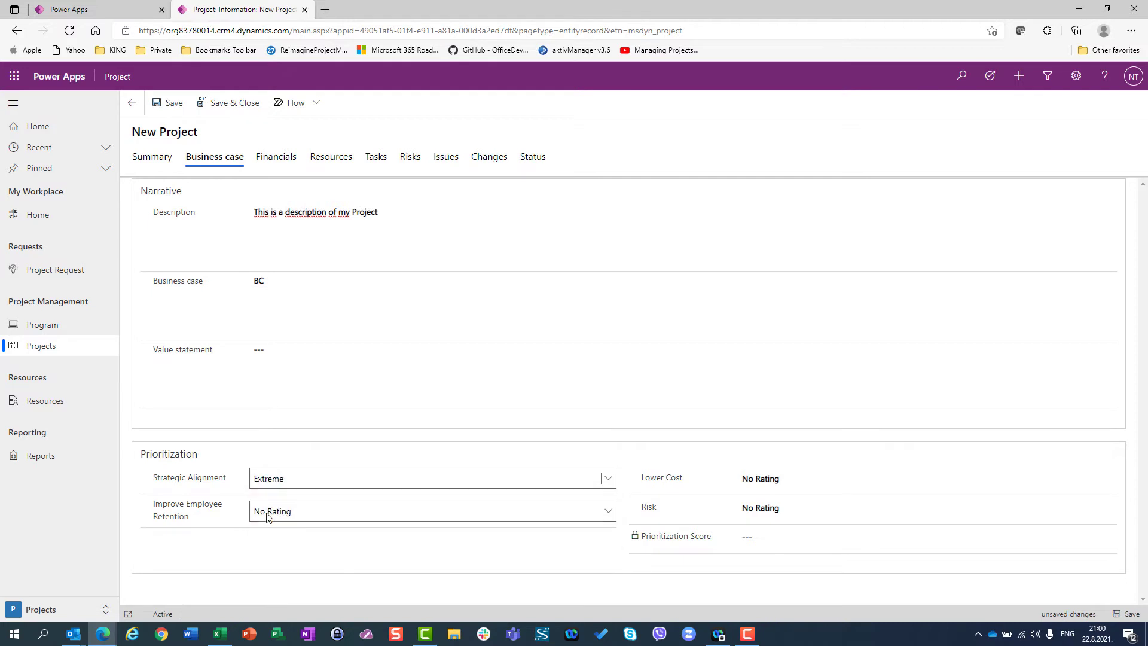
{"action": "left_click", "coordinate": [267, 513]}
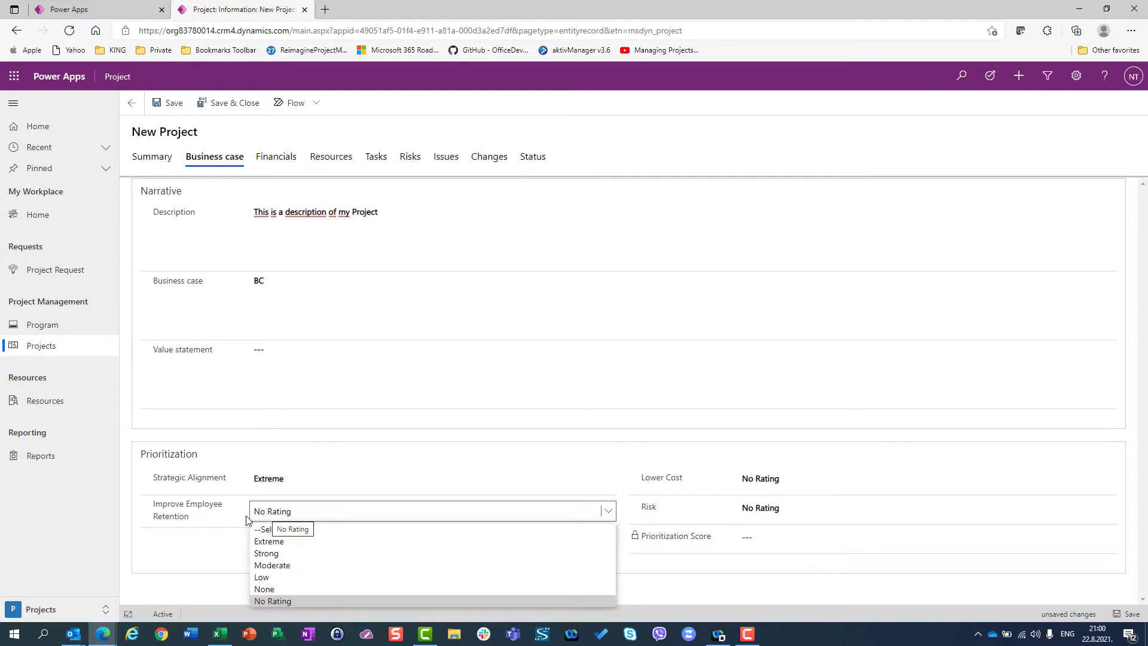
{"action": "left_click", "coordinate": [266, 553]}
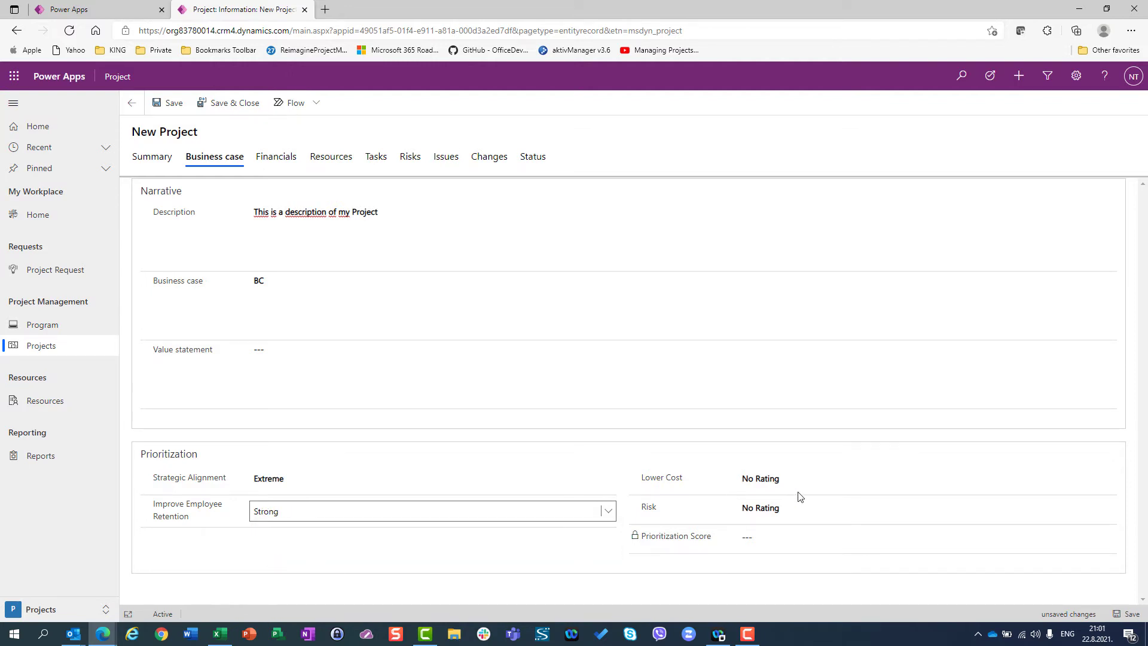
Step: Rate Lower Cost as Strong and Risk as None, and save the project
{"action": "left_click", "coordinate": [763, 481]}
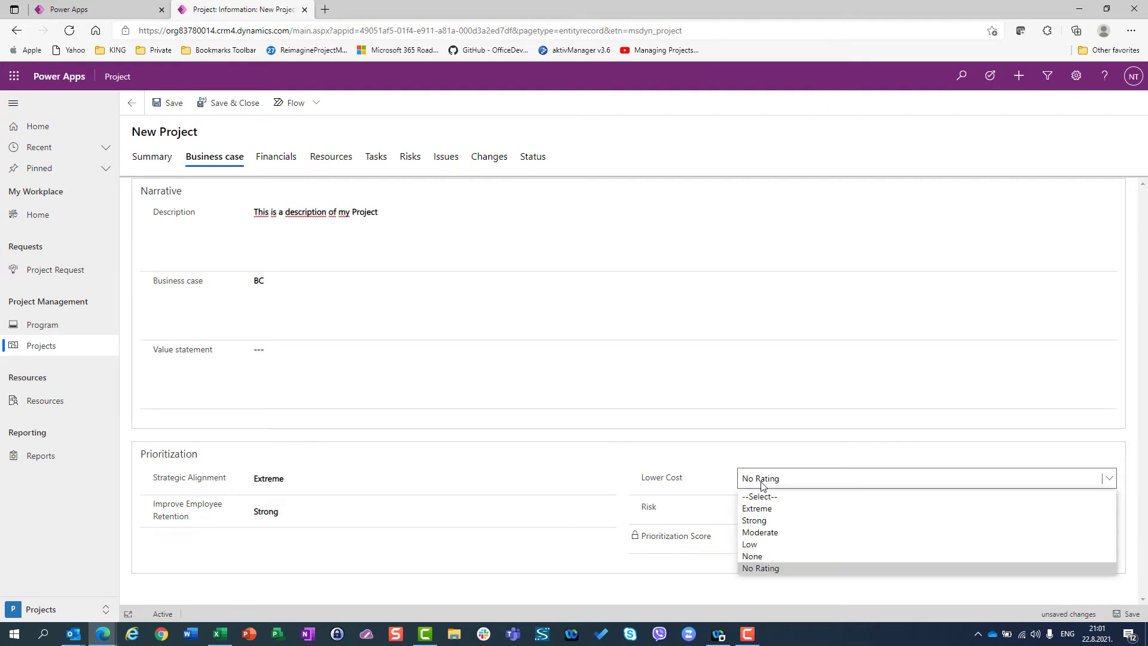
{"action": "left_click", "coordinate": [754, 521]}
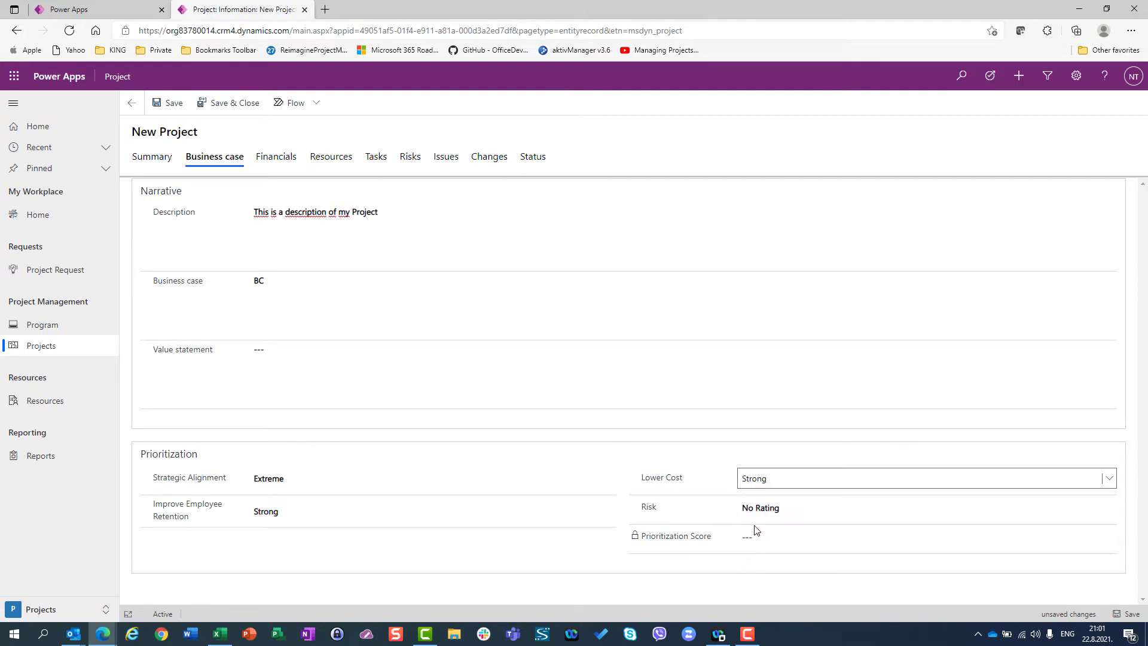
{"action": "left_click", "coordinate": [751, 516]}
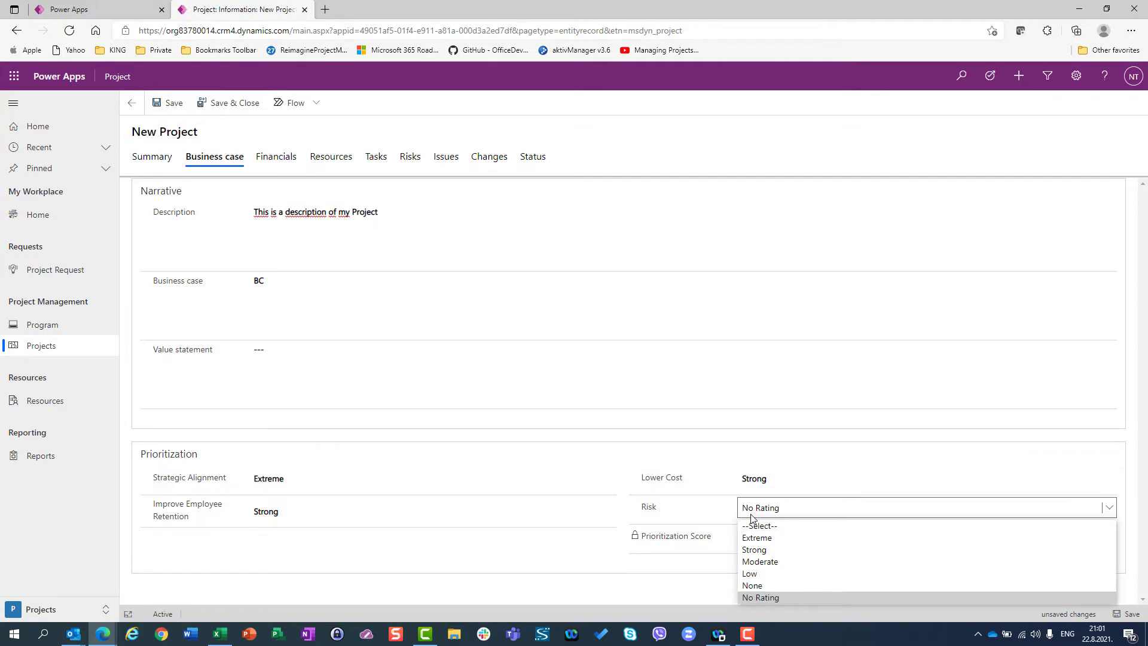
{"action": "left_click", "coordinate": [750, 585]}
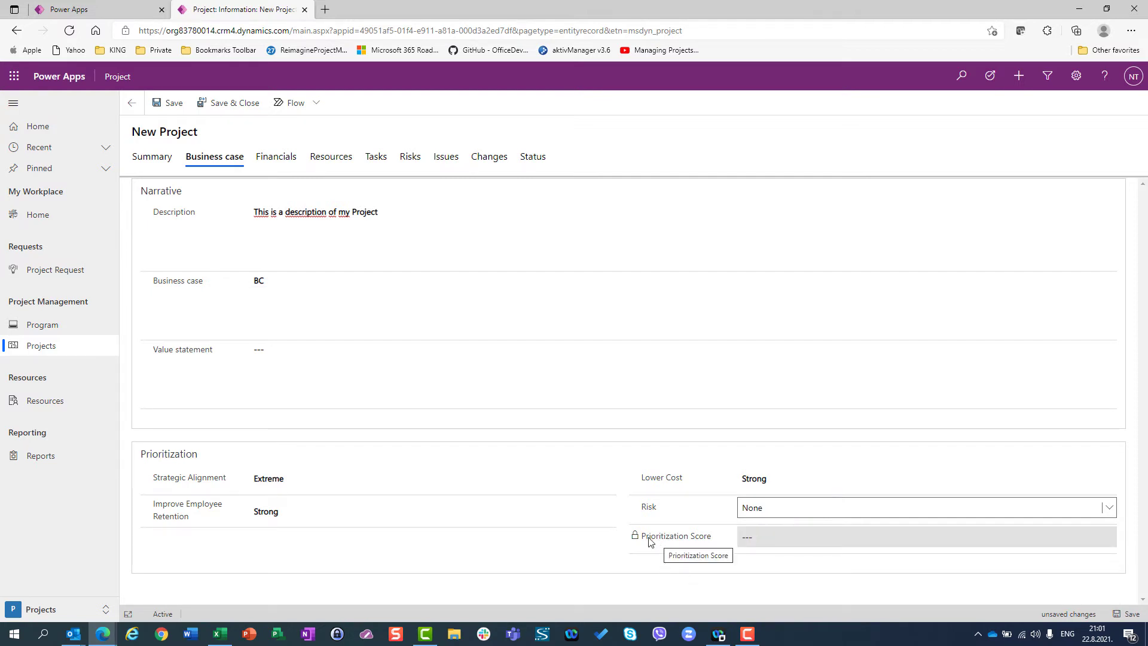
{"action": "left_click", "coordinate": [176, 113]}
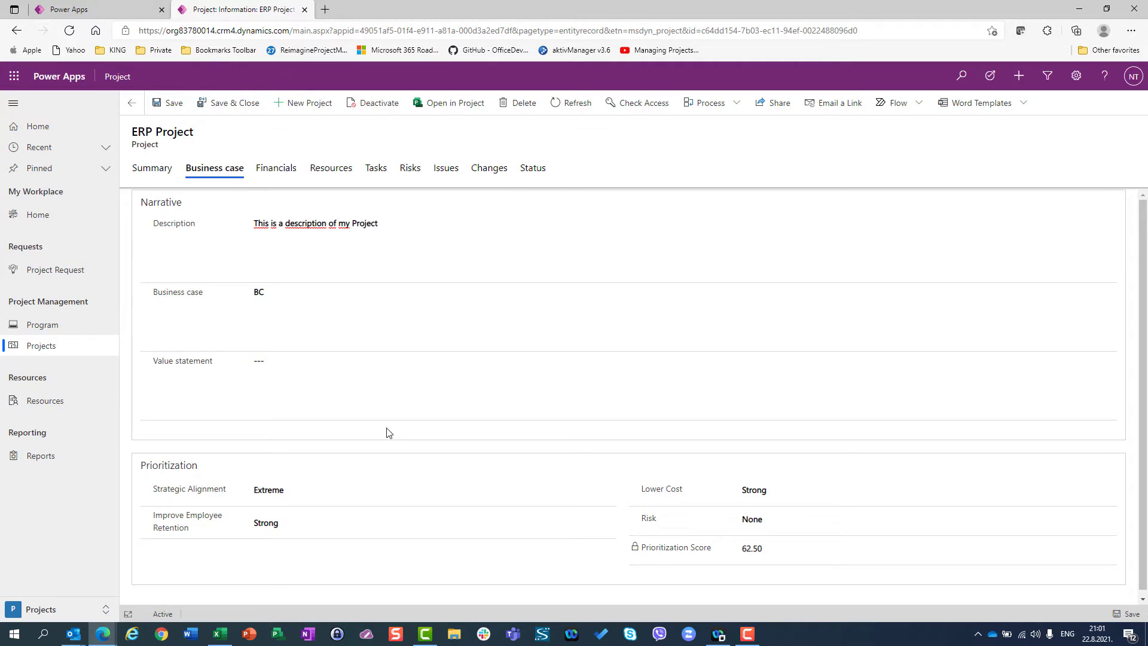
Step: In the project's financials, set the budget to 3,000,000 and the forecast to 2,800,000
{"action": "left_click", "coordinate": [279, 172]}
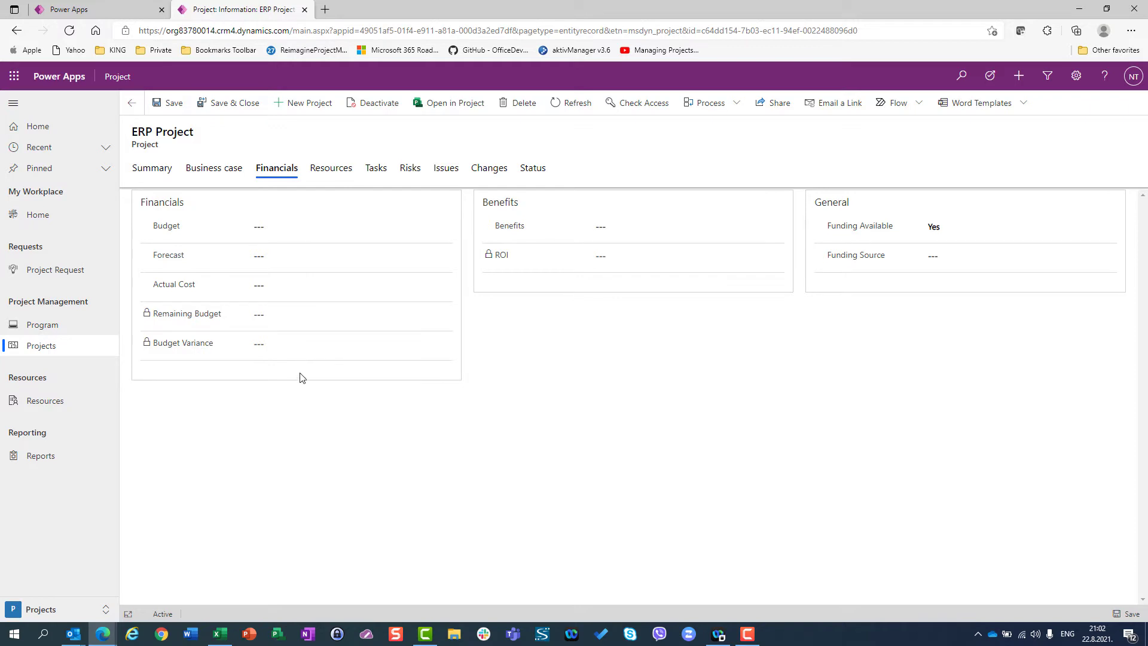
{"action": "left_click", "coordinate": [259, 225]}
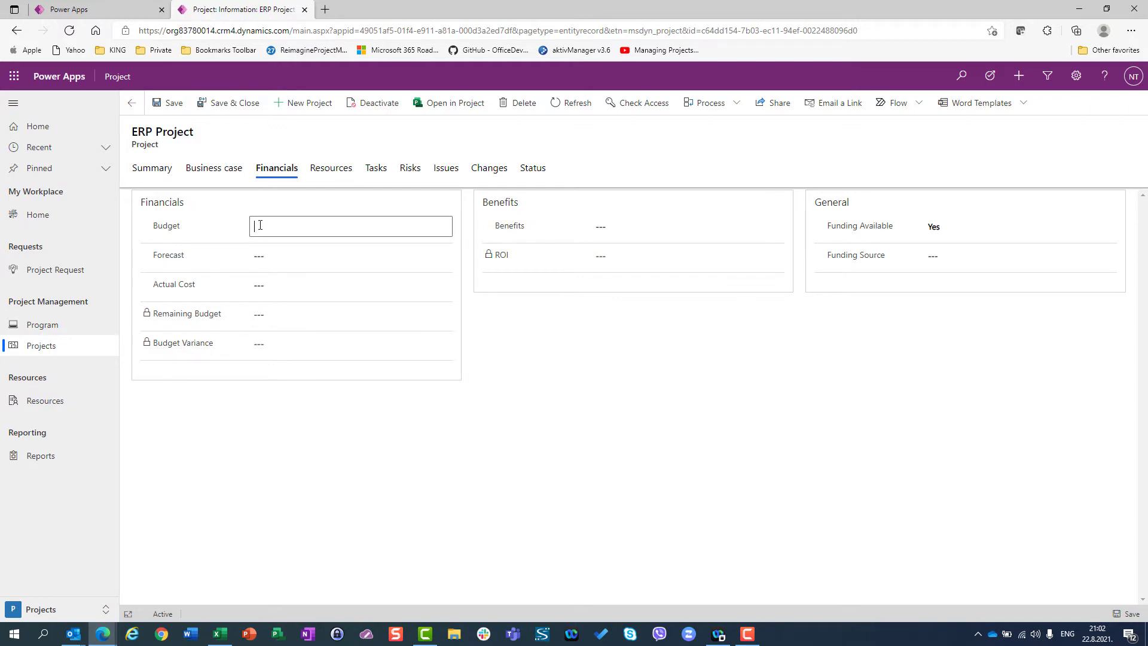
{"action": "type", "text": "3,000,"}
{"action": "type", "text": "000,000"}
{"action": "key", "text": "Tab"}
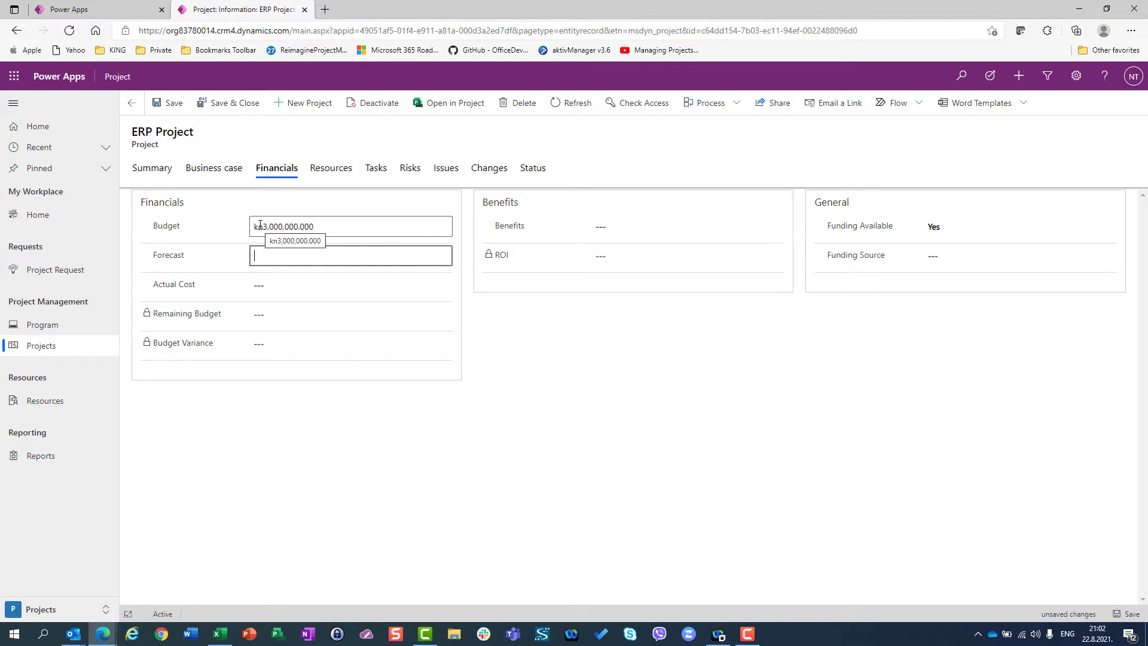
{"action": "type", "text": "2"}
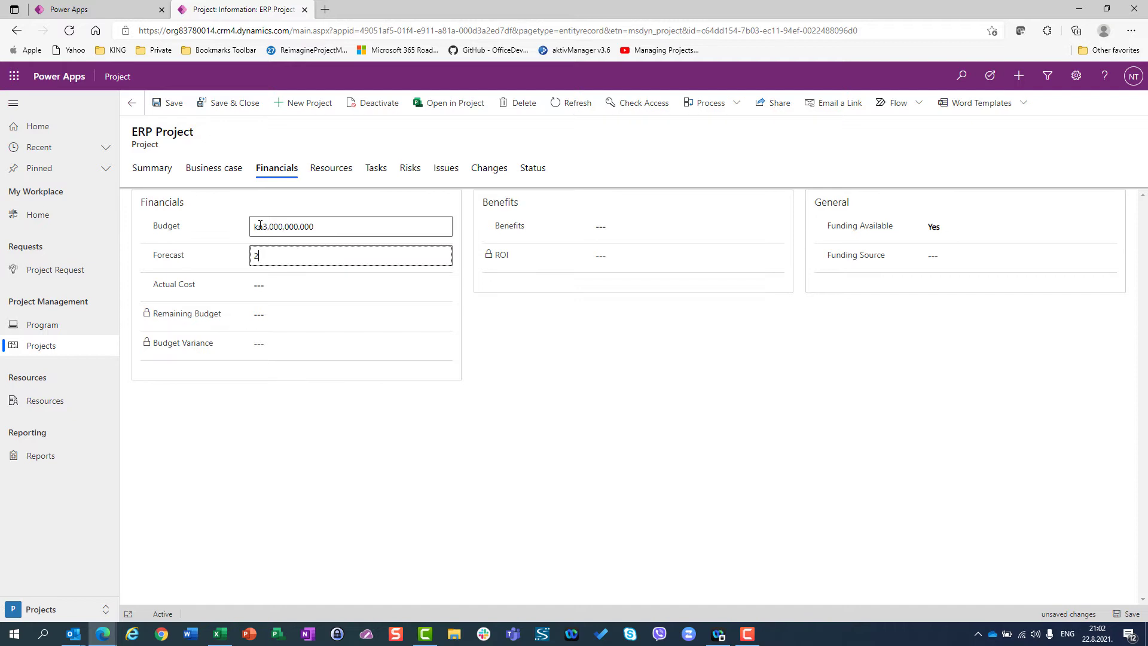
{"action": "type", "text": ",8"}
{"action": "type", "text": "00,"}
{"action": "type", "text": "000,000"}
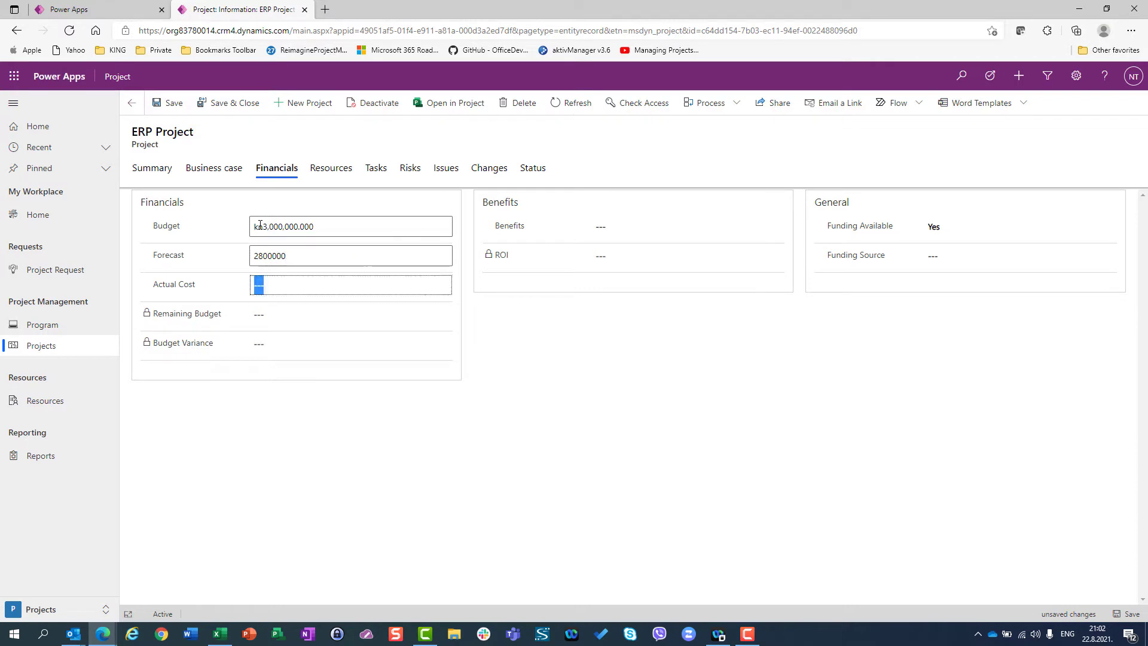
{"action": "key", "text": "Tab"}
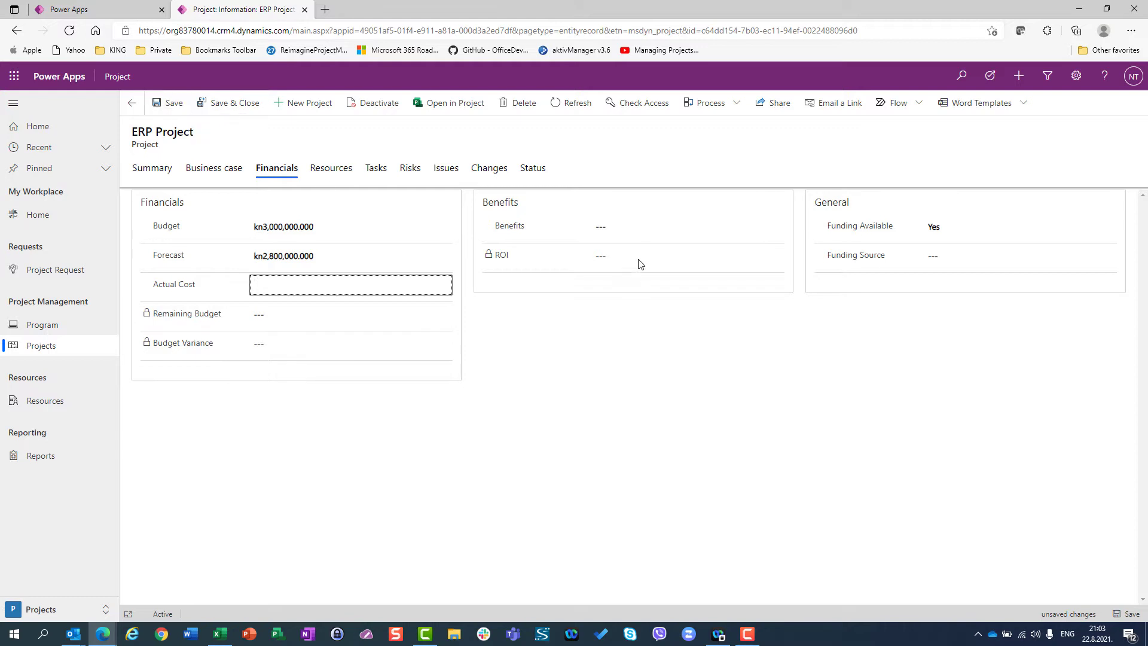
Step: Set the project's financial benefits to 6,000,000
{"action": "left_click", "coordinate": [603, 227]}
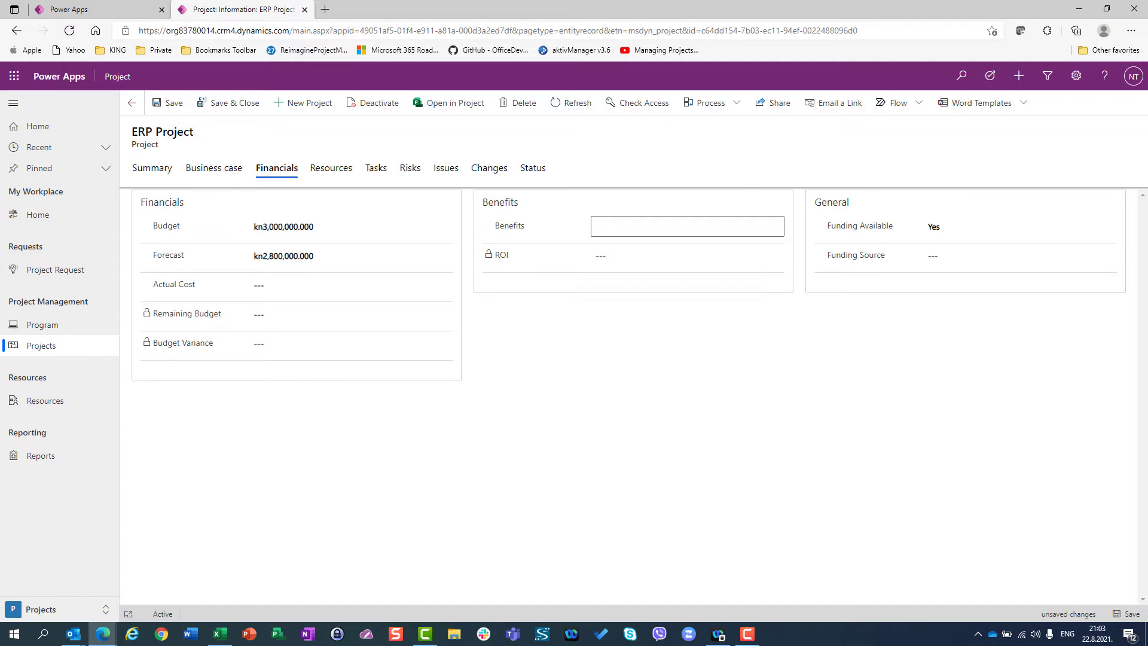
{"action": "type", "text": "6000"}
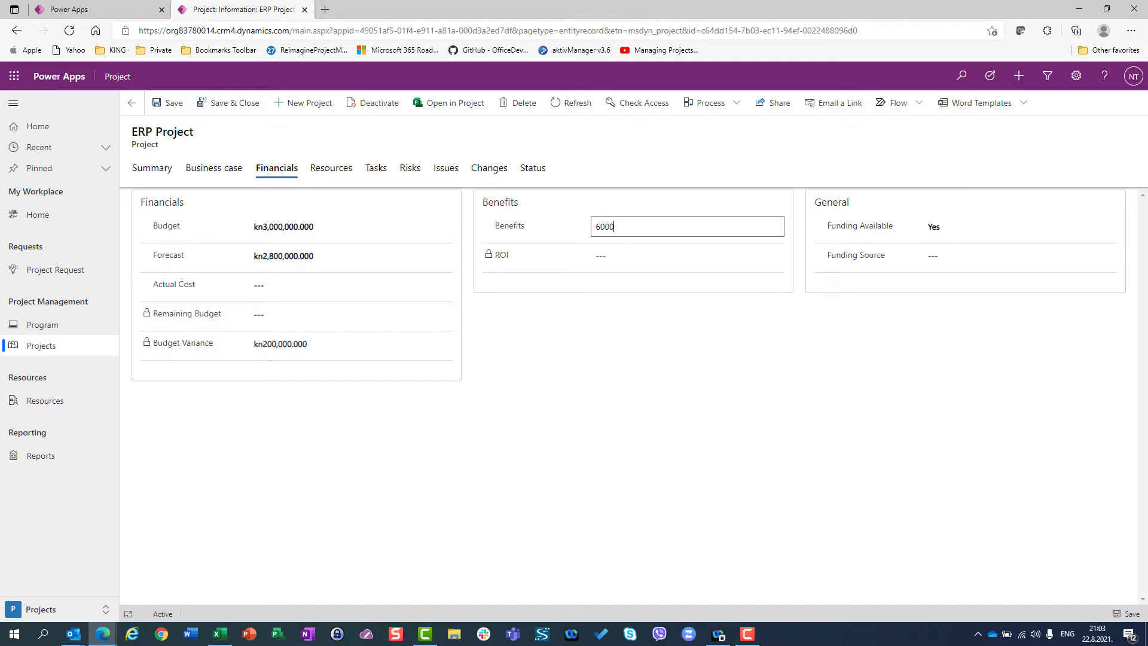
{"action": "type", "text": "000"}
{"action": "key", "text": "Tab"}
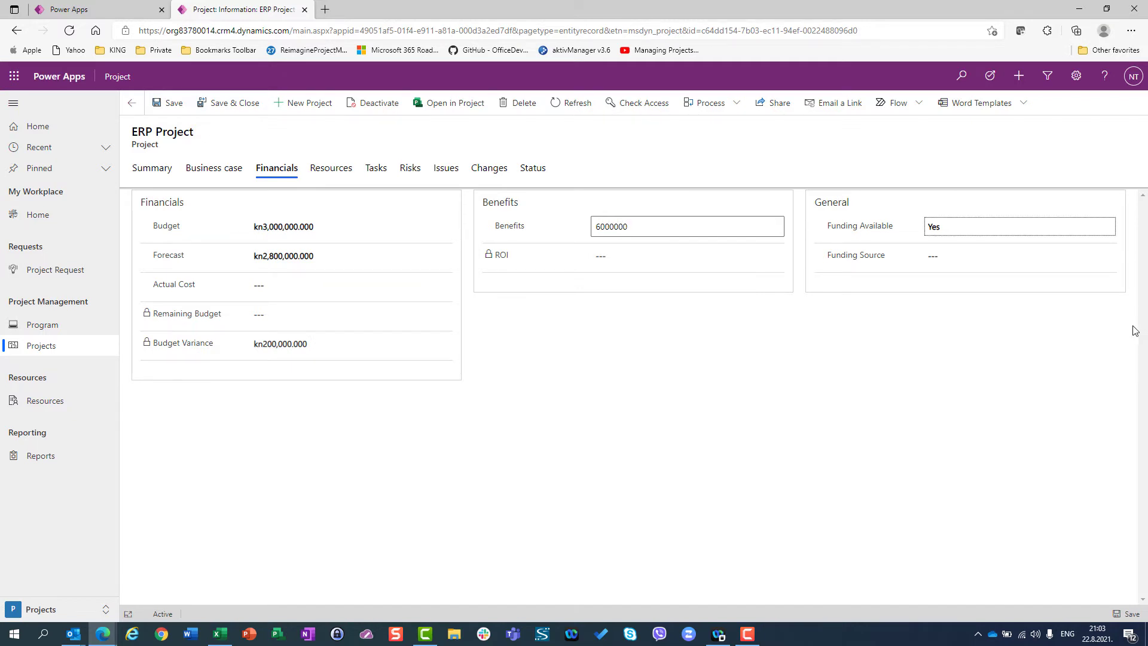
Step: Set the project's funding source to Internal and save the record
{"action": "left_click", "coordinate": [956, 233]}
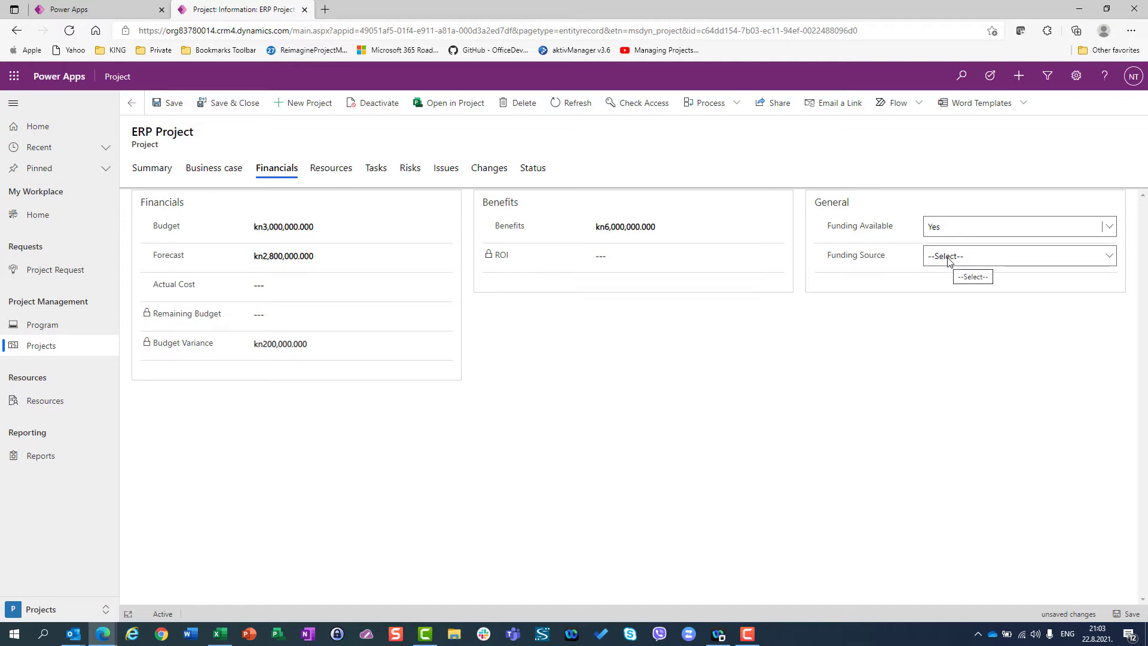
{"action": "left_click", "coordinate": [947, 257]}
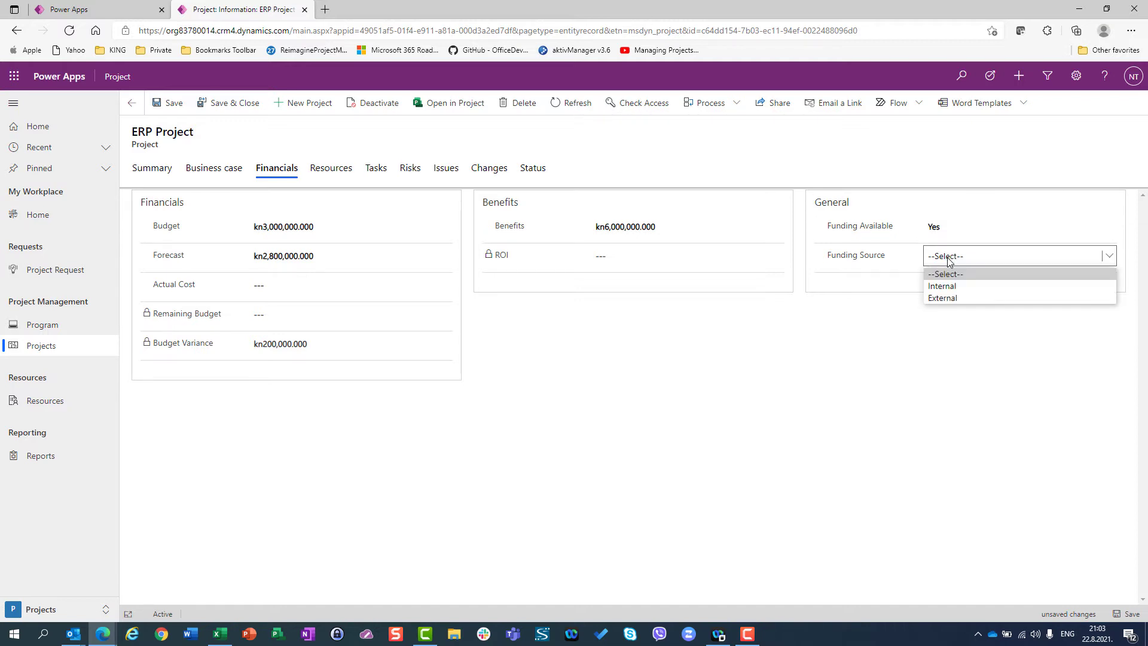
{"action": "left_click", "coordinate": [943, 290]}
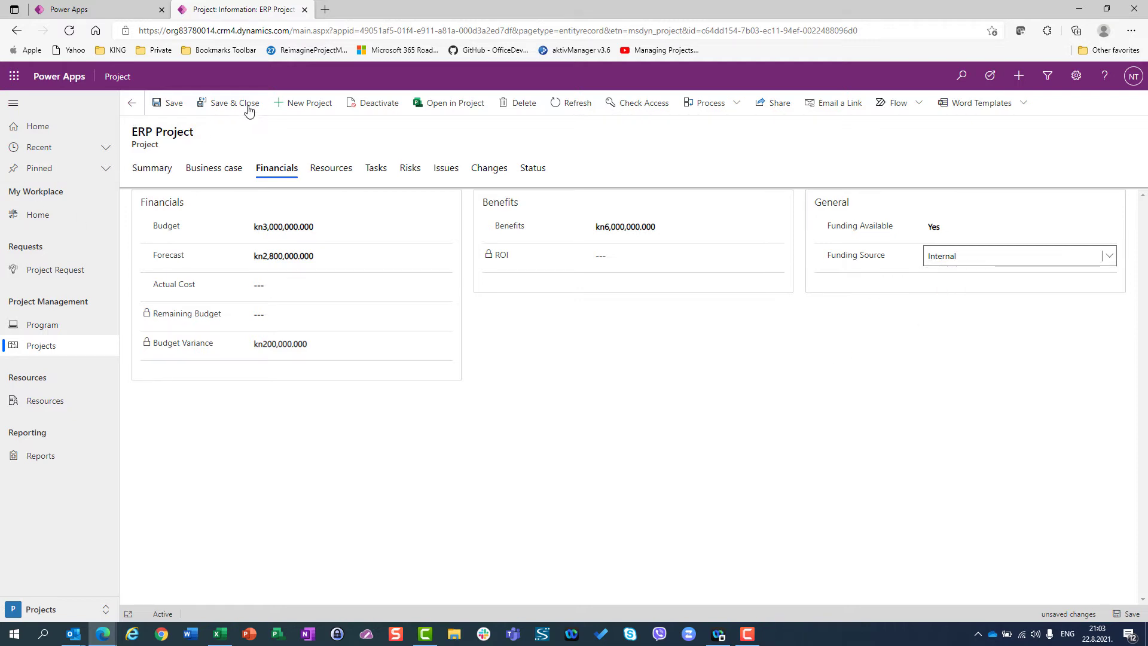
{"action": "left_click", "coordinate": [167, 105]}
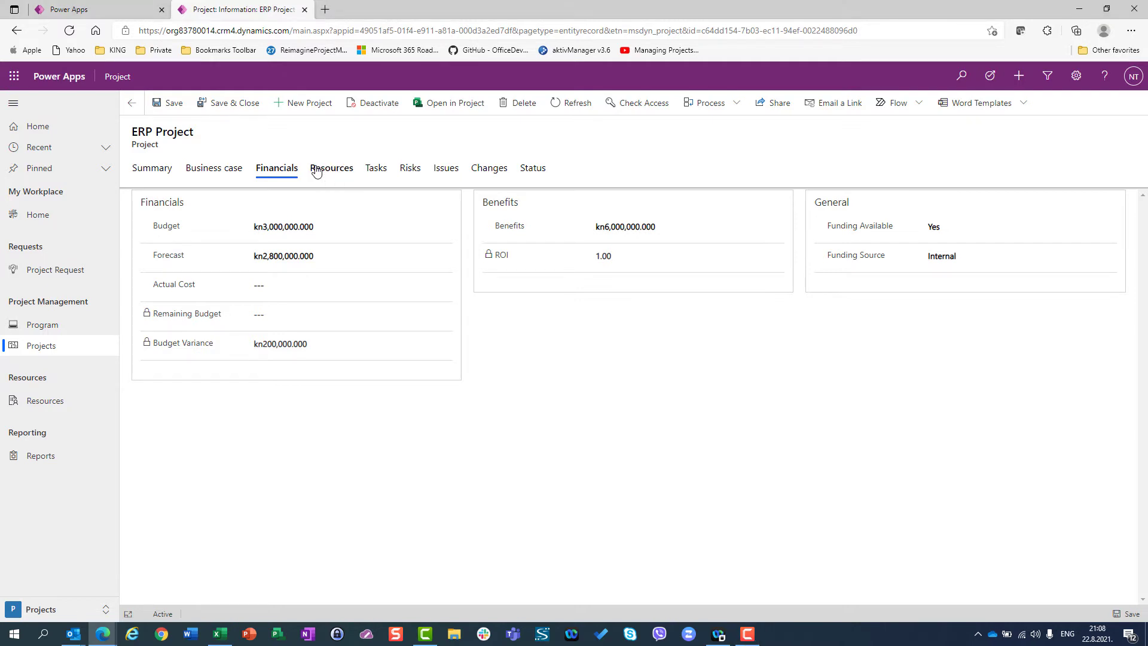
Step: Review the project's team members and compare them with the owner and project manager in the project summary
{"action": "left_click", "coordinate": [316, 168]}
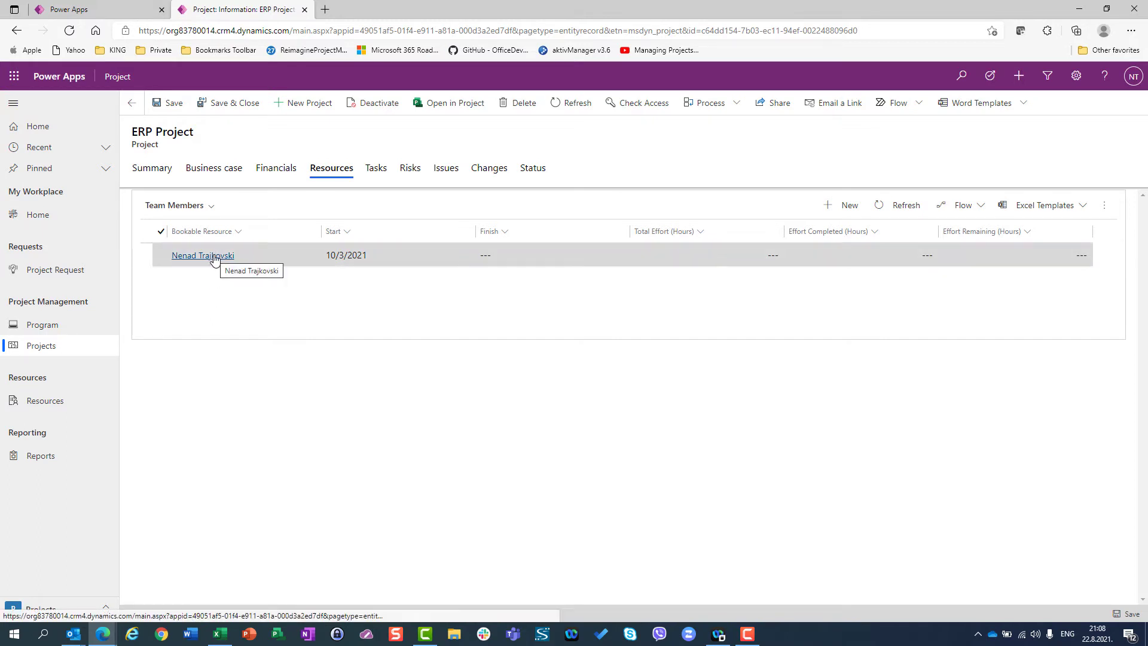
{"action": "left_click", "coordinate": [150, 171]}
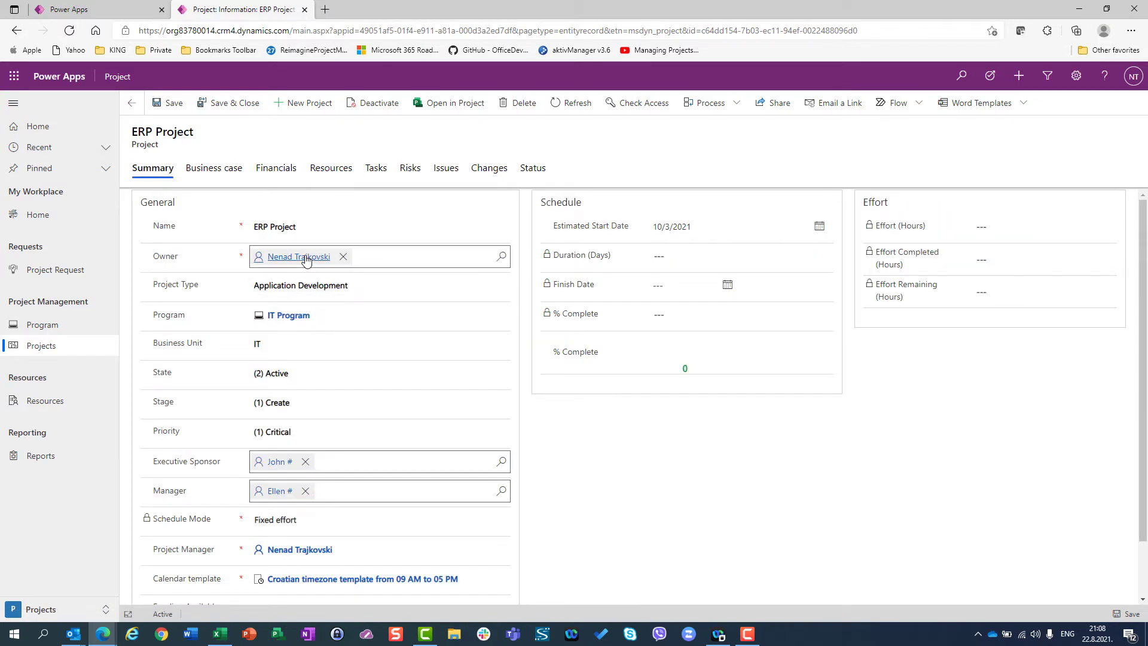
{"action": "mouse_move", "coordinate": [306, 259]}
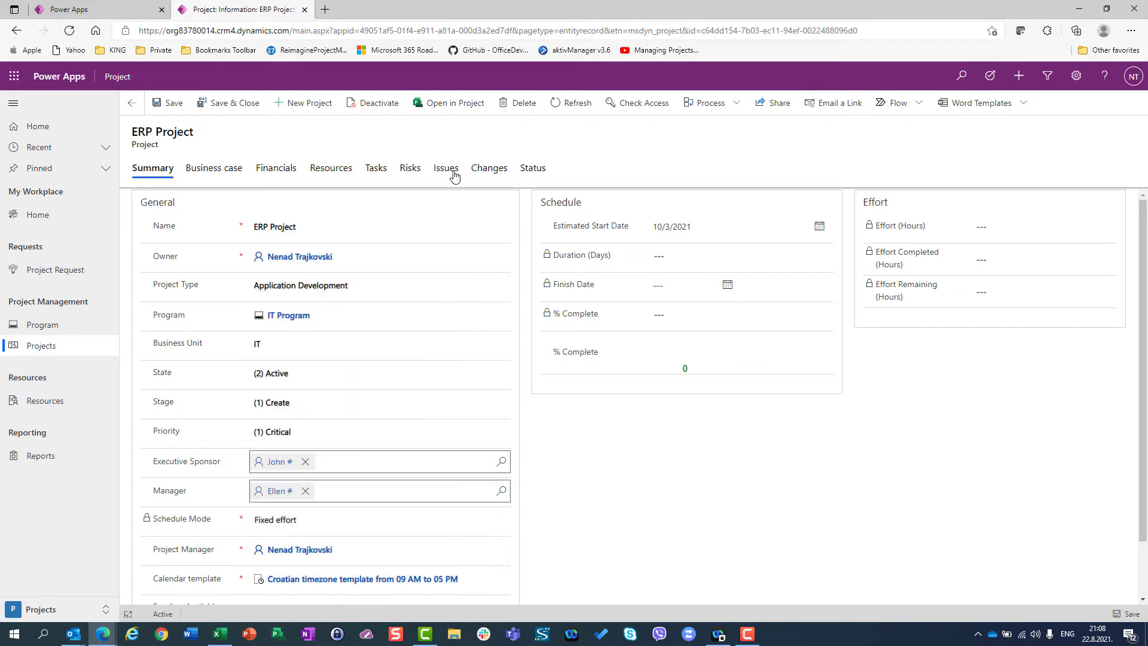
{"action": "left_click", "coordinate": [337, 173]}
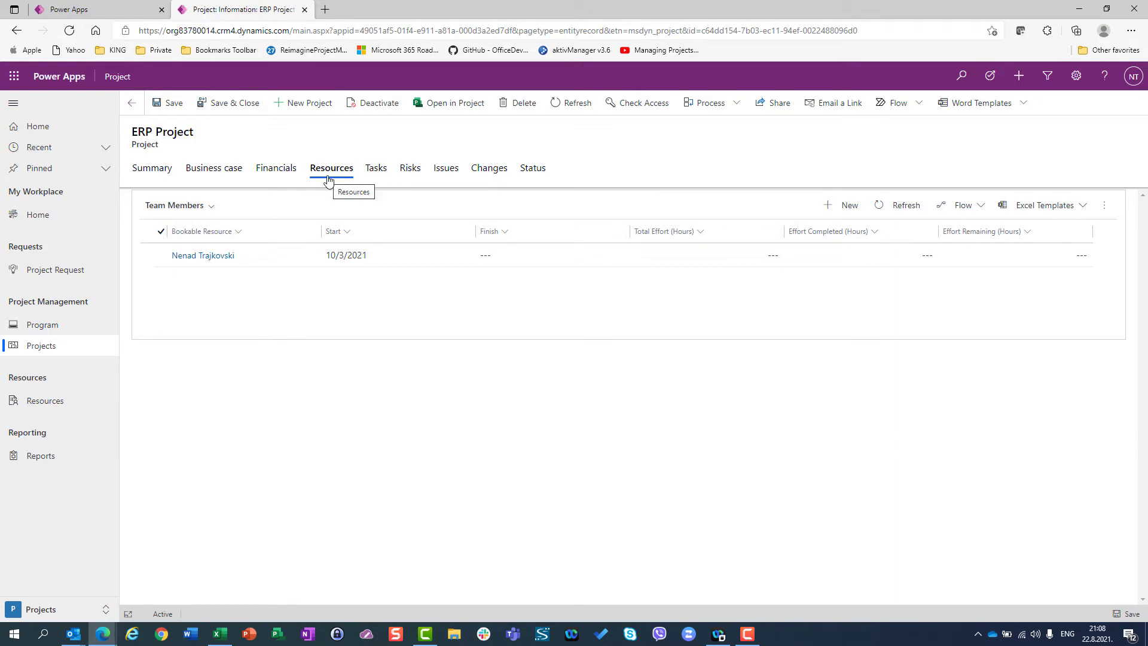
Step: Review the project's task area: its group members, the board and timeline views, and the grid
{"action": "left_click", "coordinate": [377, 176]}
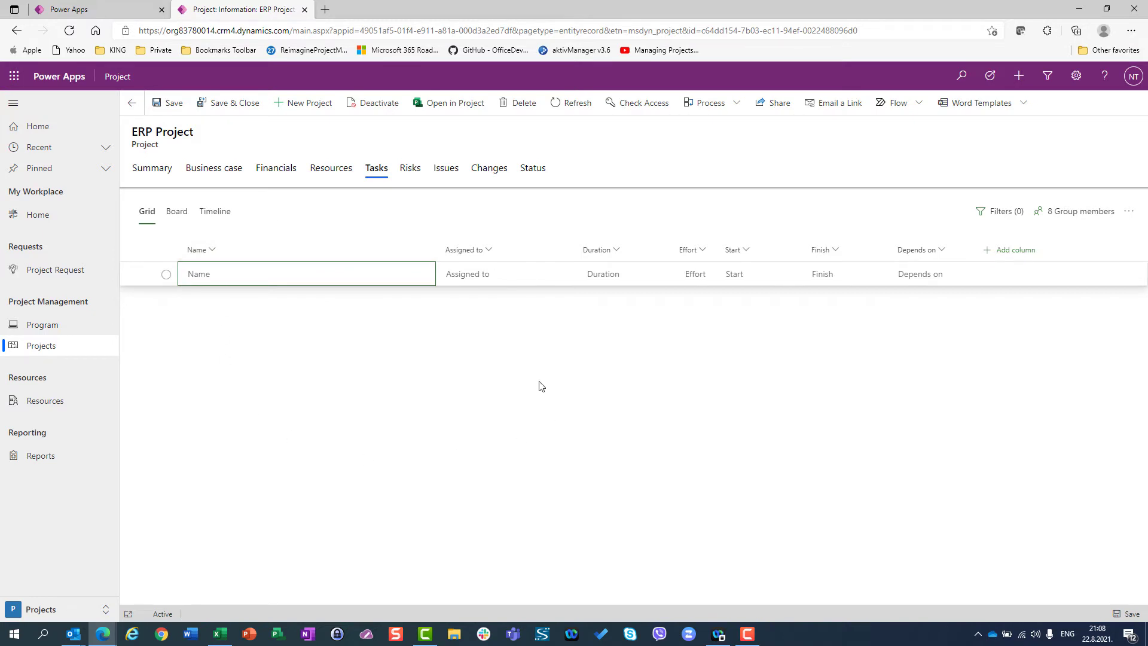
{"action": "left_click", "coordinate": [1076, 211]}
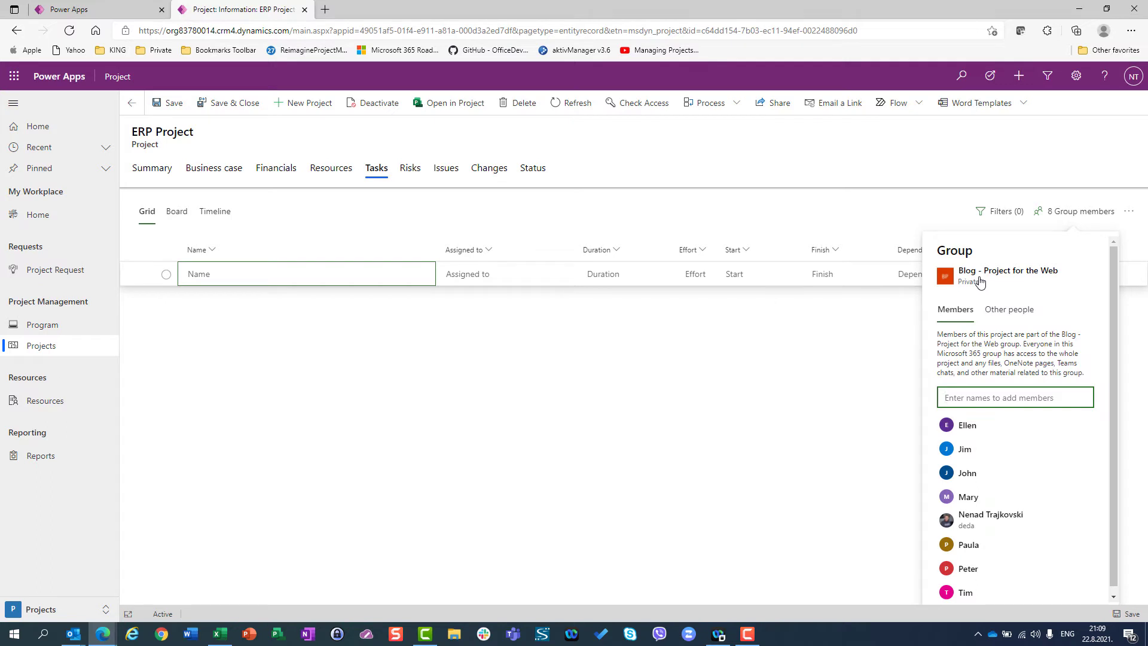
{"action": "left_click", "coordinate": [717, 406]}
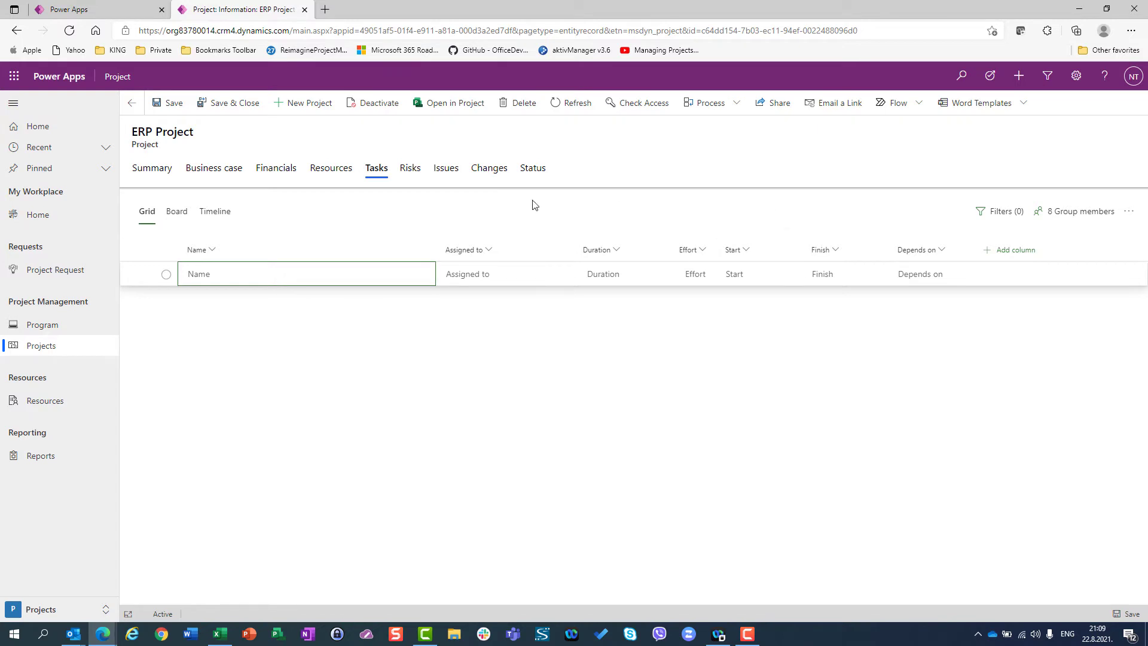
{"action": "left_click", "coordinate": [168, 213]}
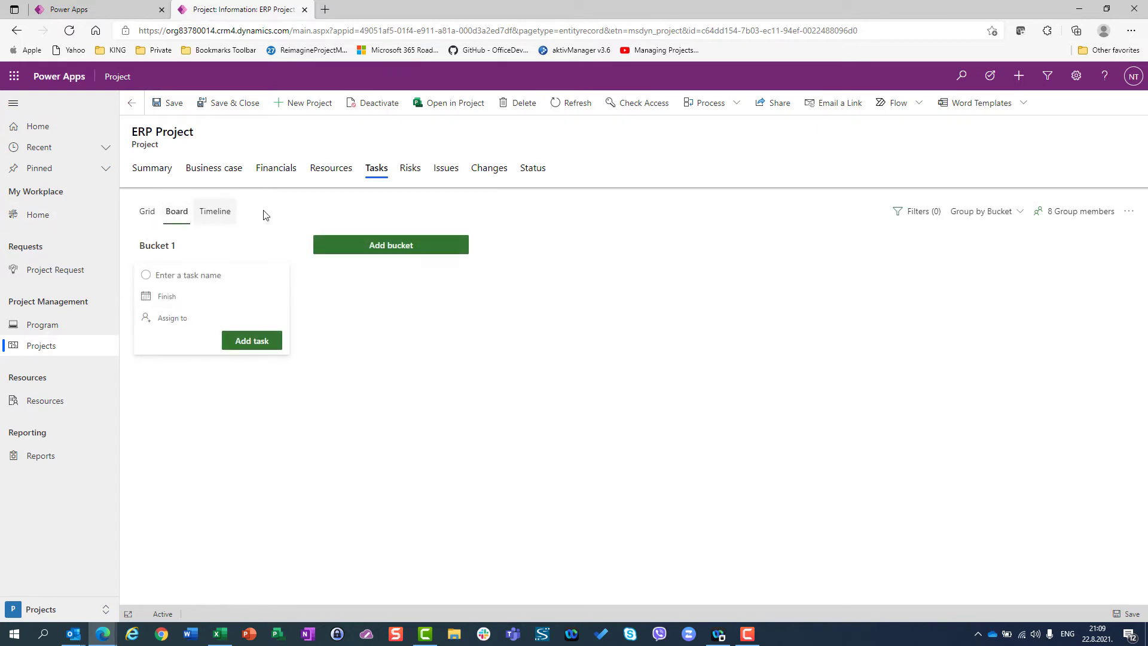
{"action": "left_click", "coordinate": [208, 212]}
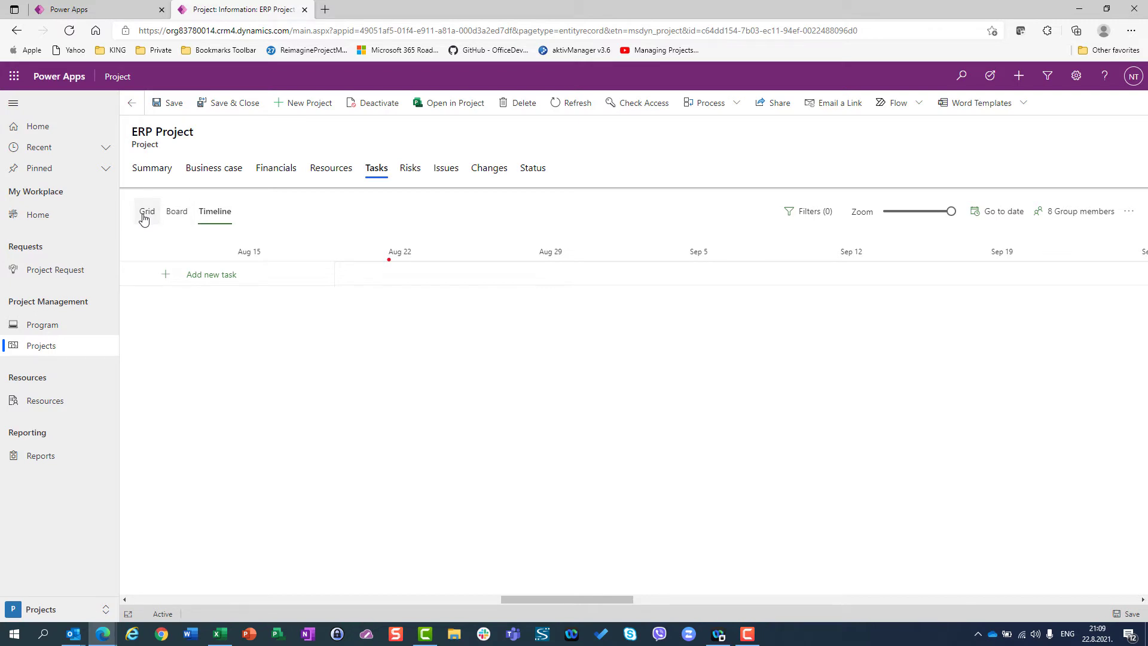
{"action": "left_click", "coordinate": [144, 215]}
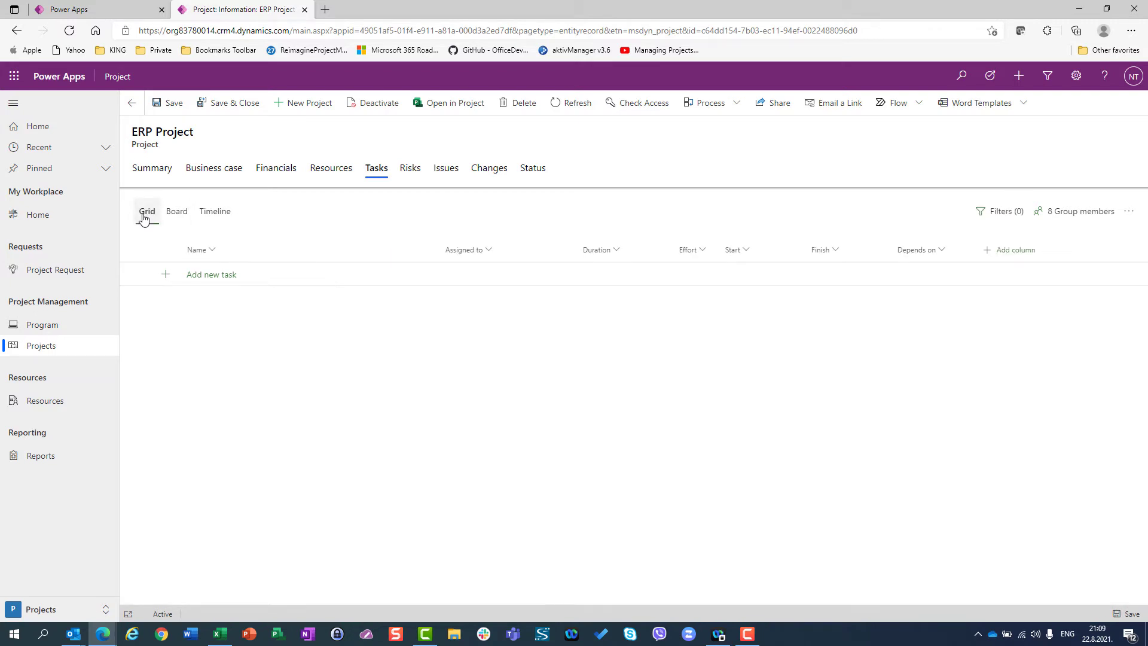
Step: Add a task named Analysis as the first row of the task grid
{"action": "left_click", "coordinate": [208, 276]}
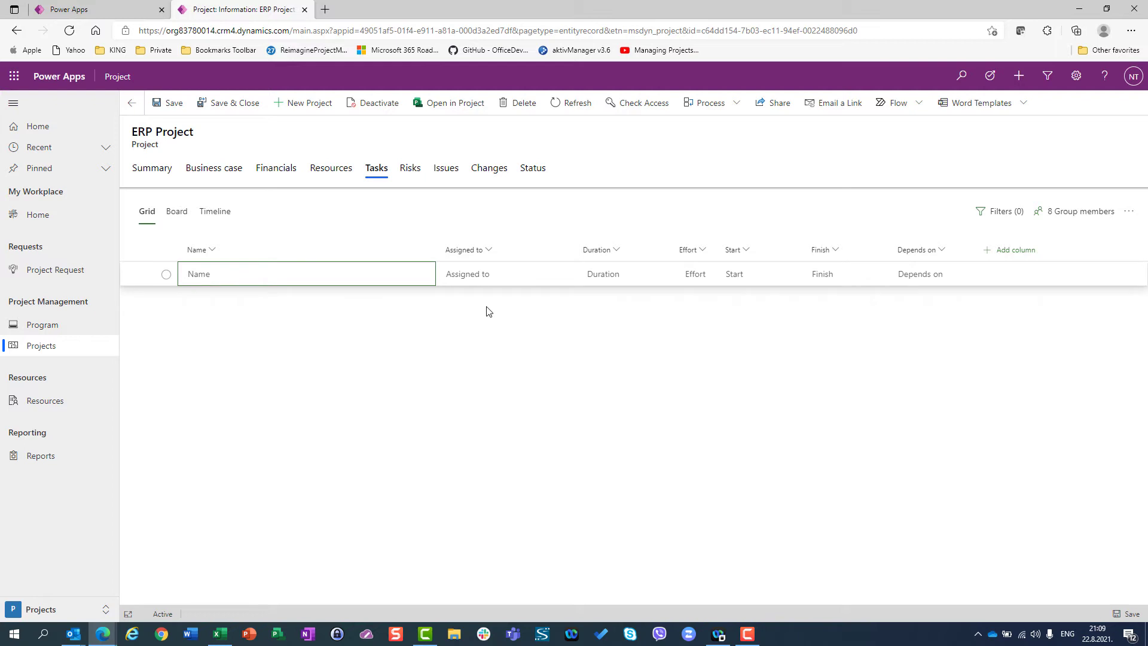
{"action": "type", "text": "Anlysis"}
{"action": "key", "text": "BackSpace"}
{"action": "type", "text": "alysis"}
{"action": "key", "text": "Return"}
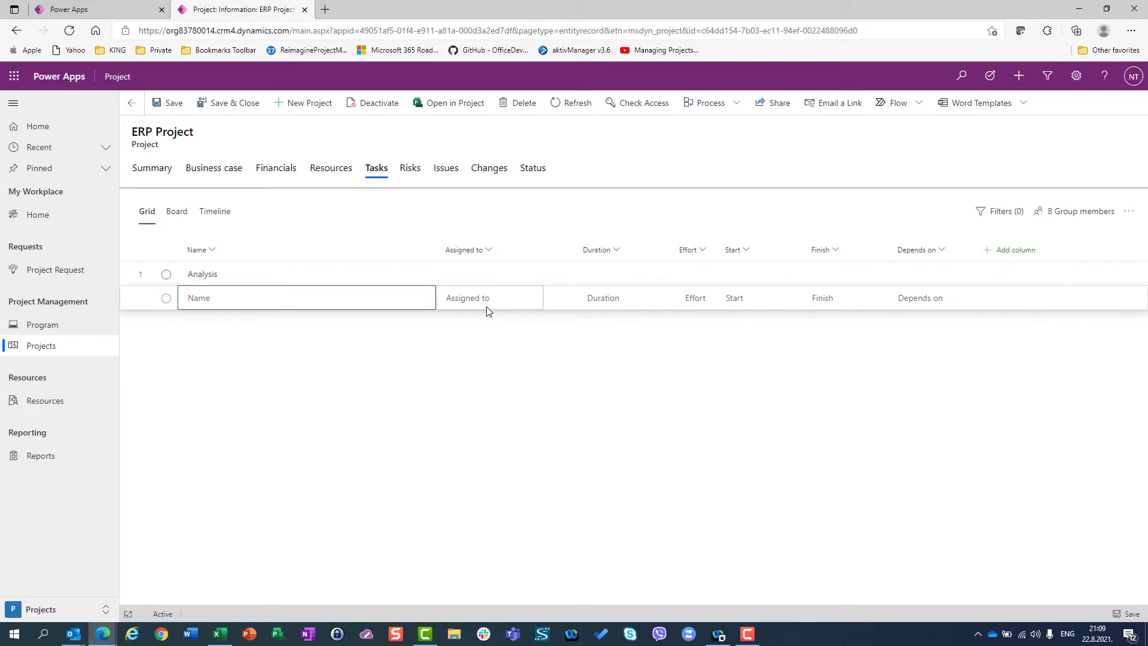
Step: Add the tasks Task 1, Task 2, Task 3 and Analysis done below Analysis
{"action": "type", "text": "Task 1"}
{"action": "key", "text": "Return"}
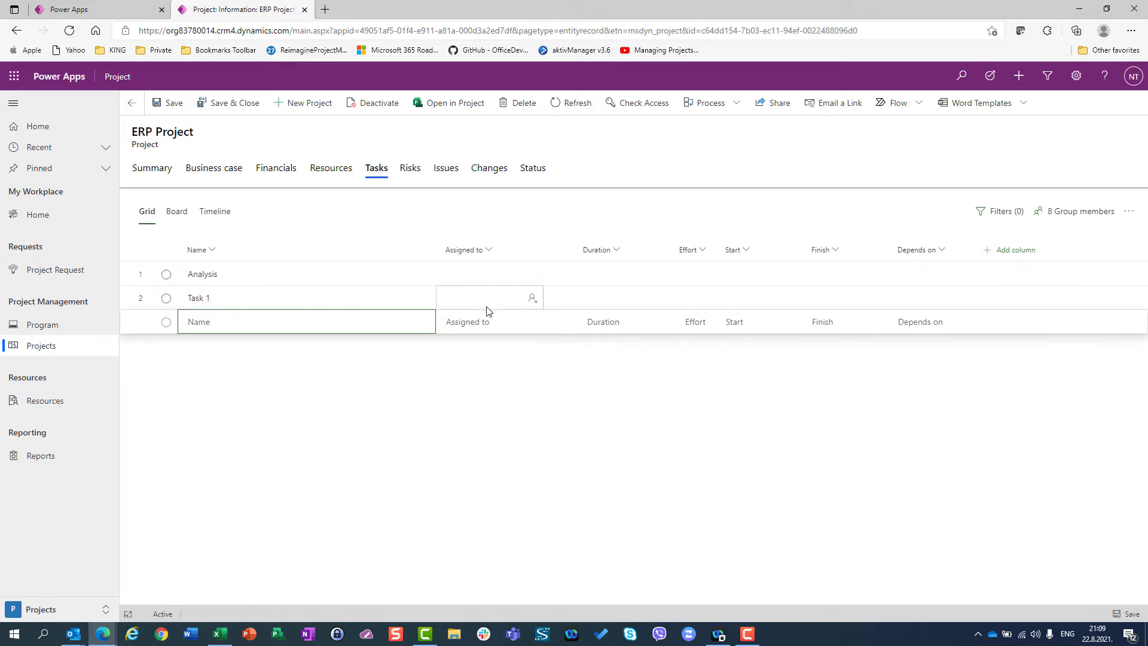
{"action": "type", "text": "Task 2"}
{"action": "key", "text": "Return"}
{"action": "type", "text": "T"}
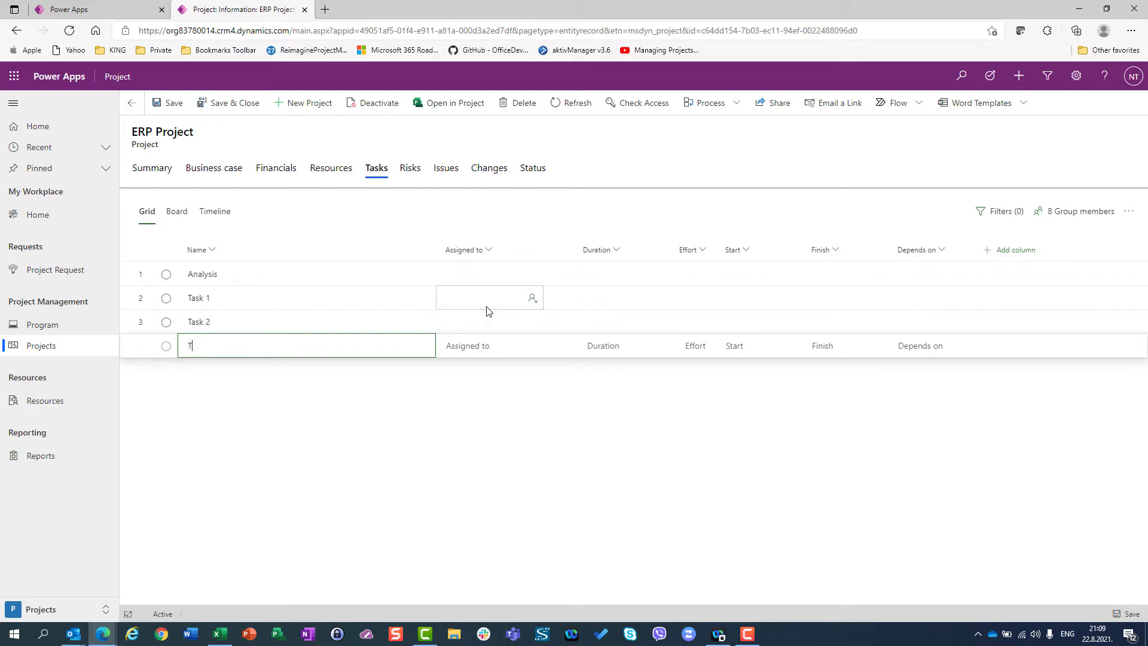
{"action": "type", "text": "ask 3"}
{"action": "key", "text": "Return"}
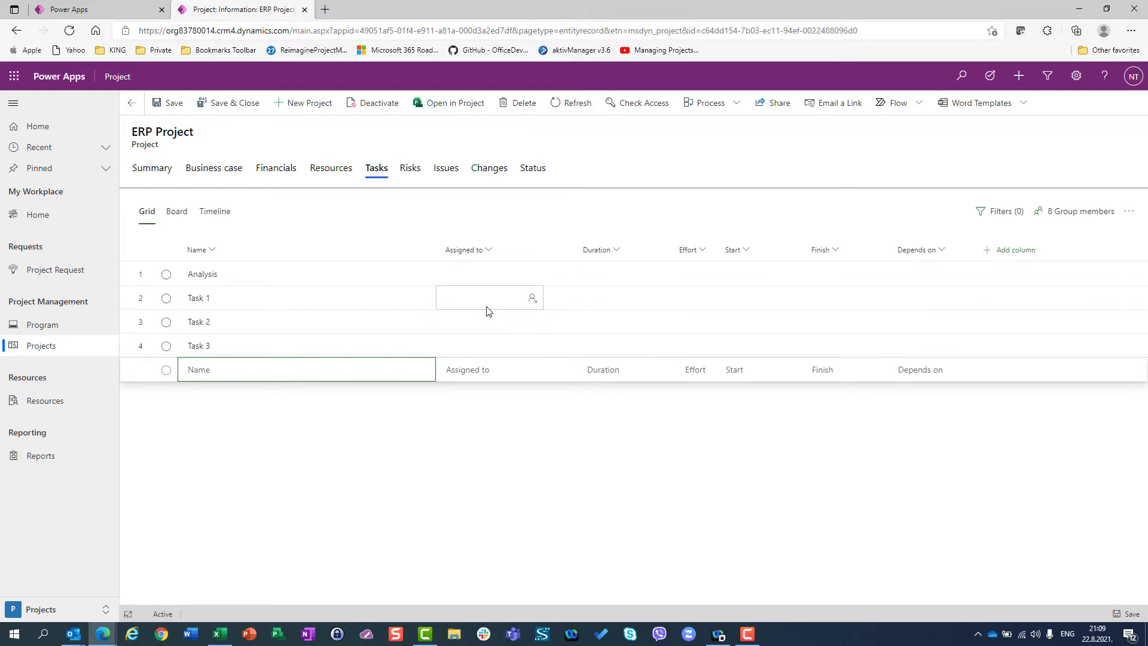
{"action": "type", "text": "Analysis done"}
{"action": "key", "text": "Return"}
{"action": "key", "text": "Escape"}
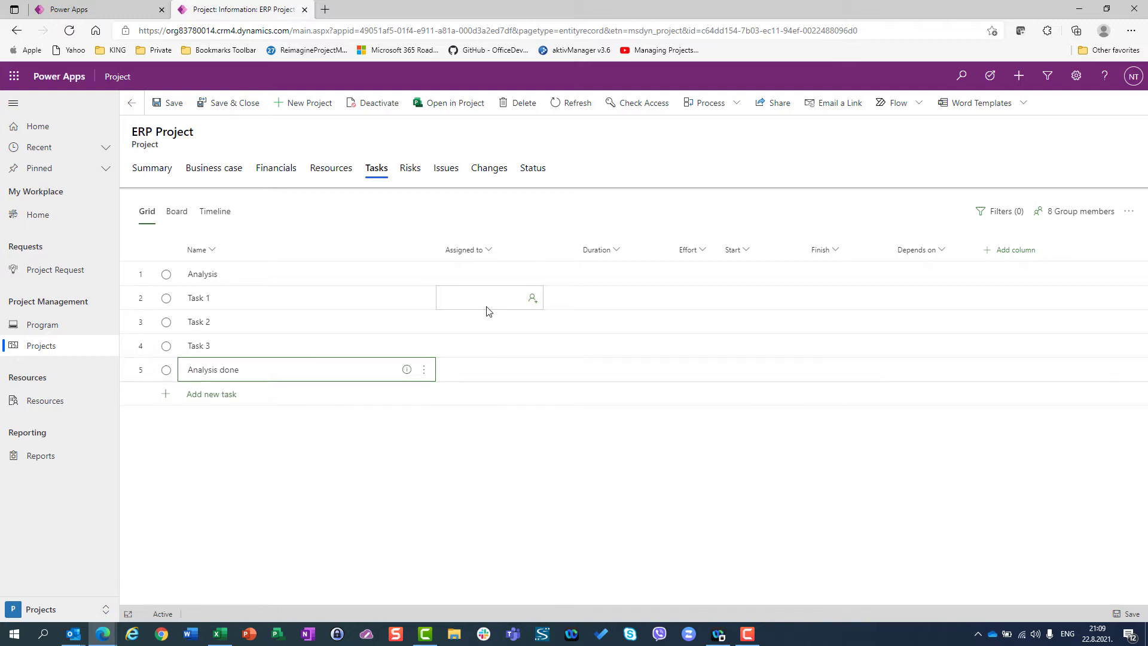
Step: Make Task 1, Task 2, Task 3 and Analysis done subtasks of Analysis
{"action": "left_click", "coordinate": [287, 307]}
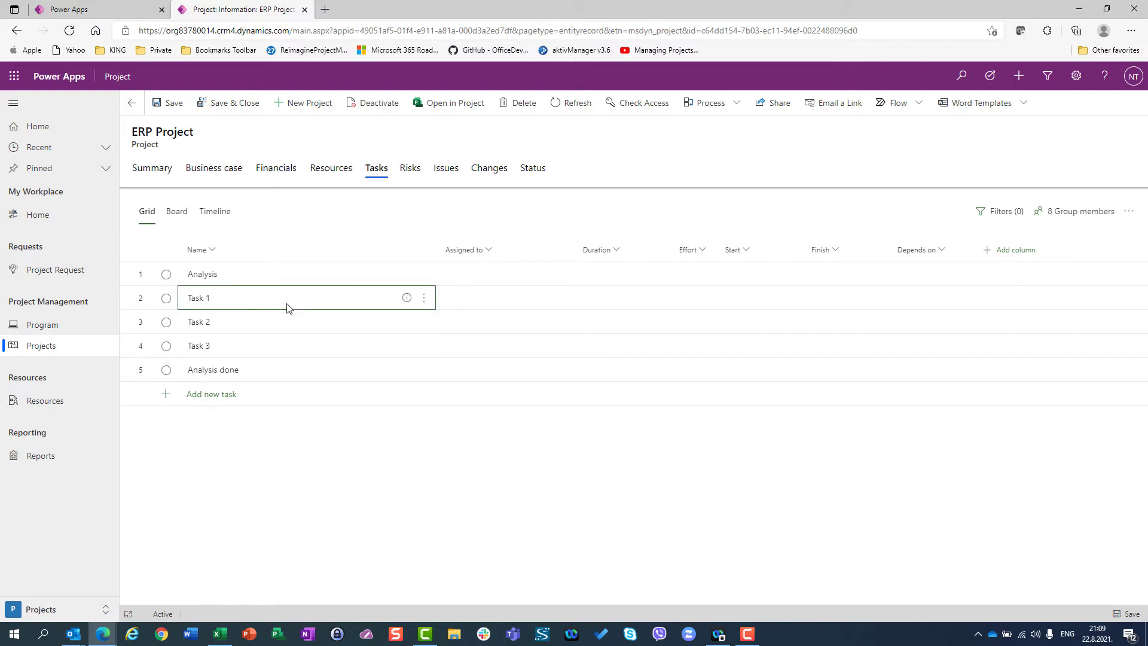
{"action": "key", "text": "shift+Down"}
{"action": "key", "text": "shift+Down"}
{"action": "key", "text": "shift+Down"}
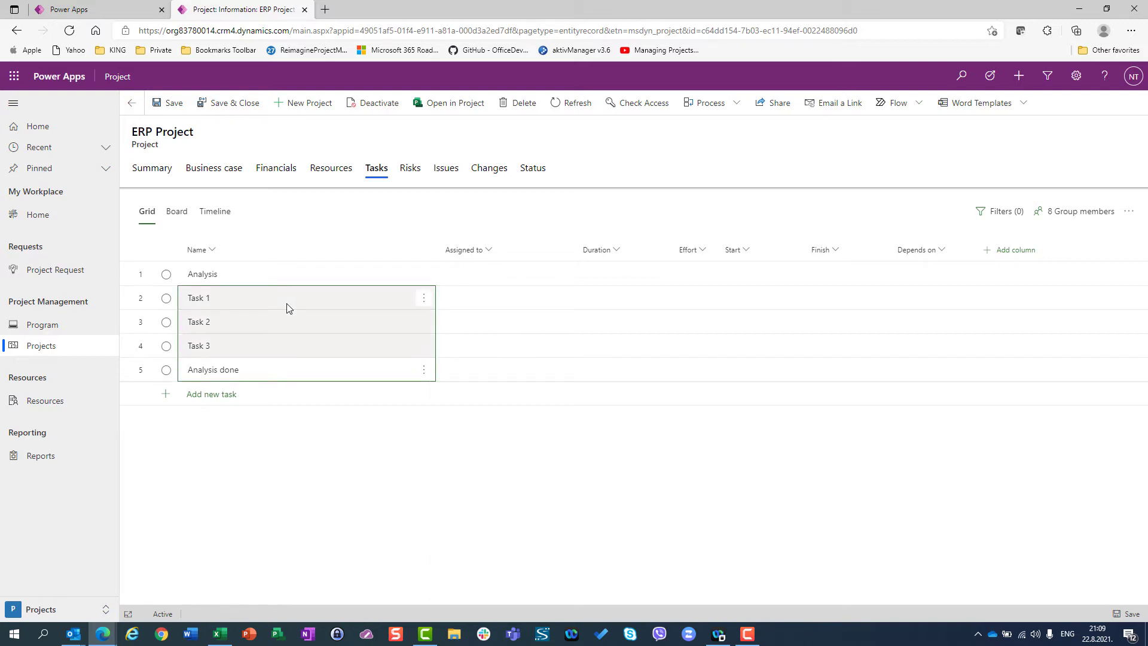
{"action": "right_click", "coordinate": [287, 304]}
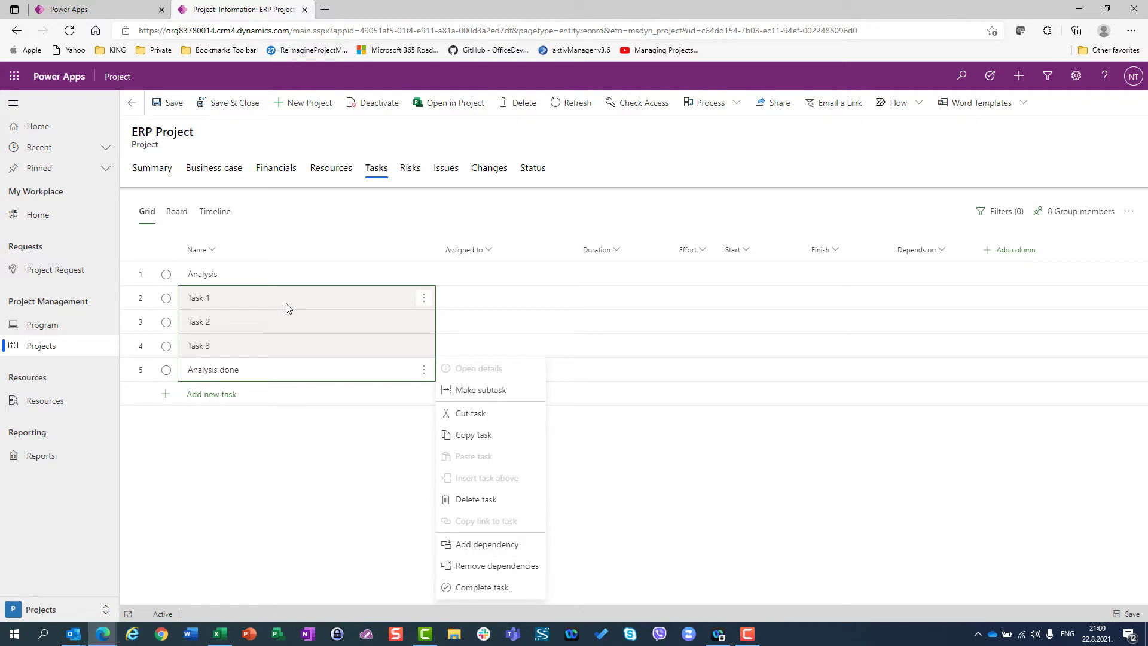
{"action": "left_click", "coordinate": [467, 392]}
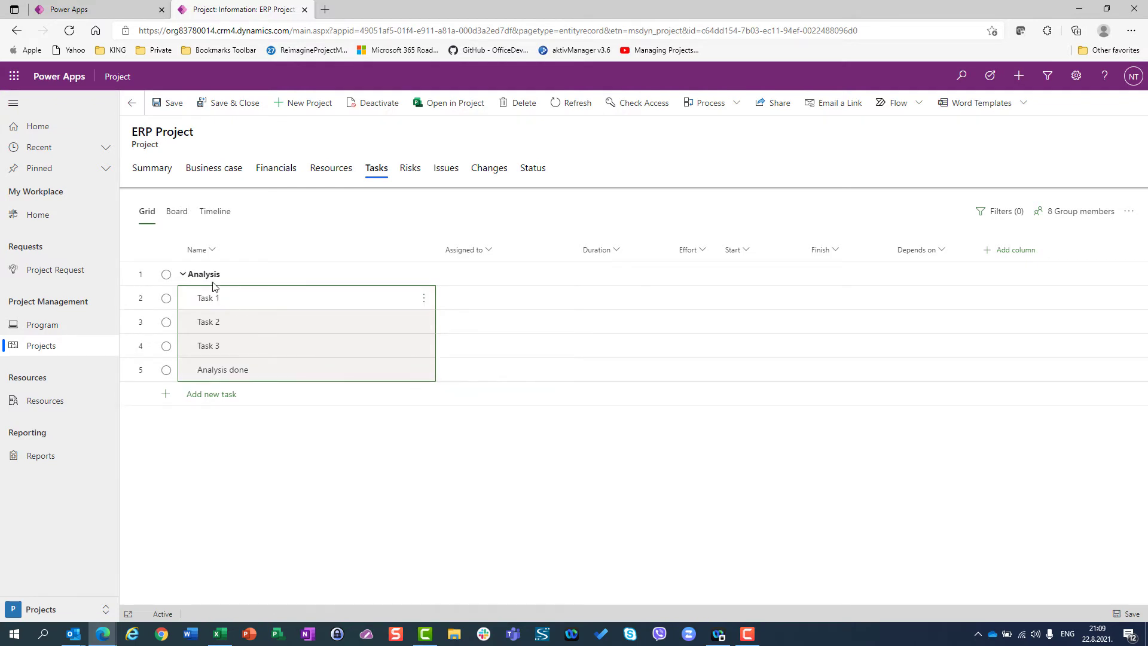
Step: Assign Task 1, Task 2 and Task 3 each to a different group member
{"action": "left_click", "coordinate": [482, 301]}
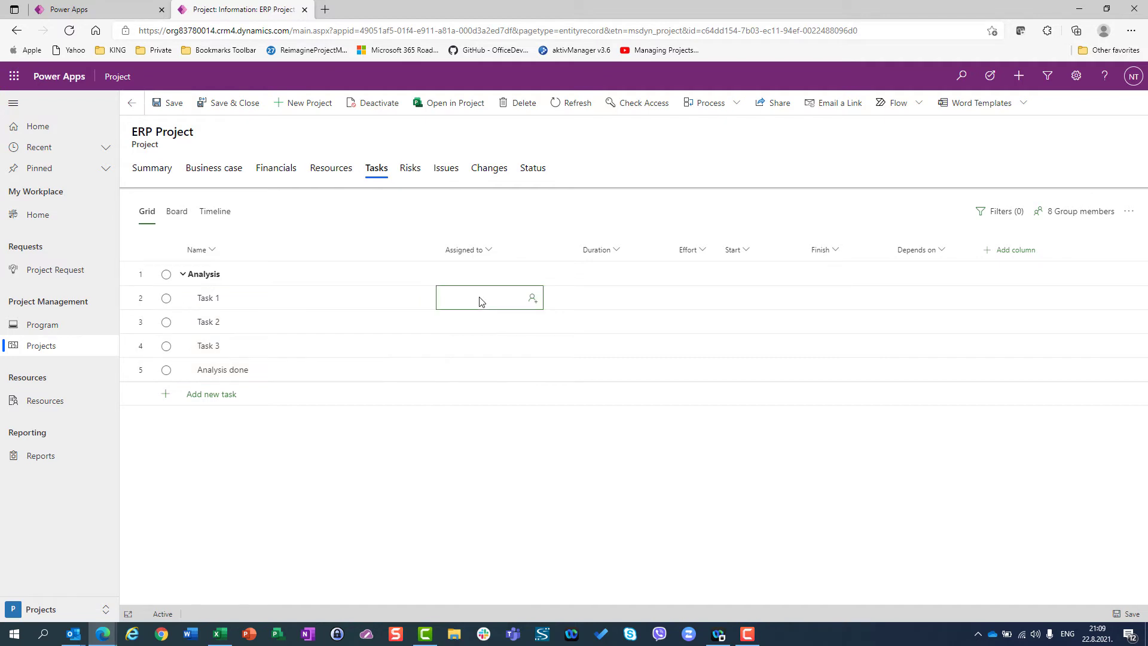
{"action": "left_click", "coordinate": [481, 301]}
{"action": "type", "text": "john"}
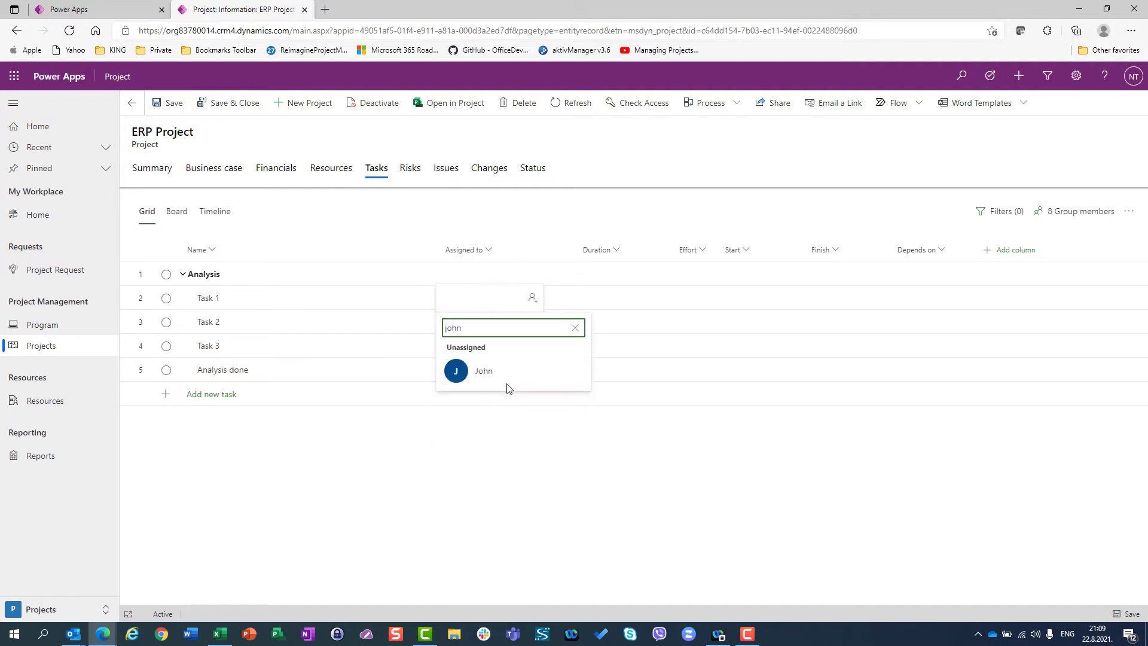
{"action": "left_click", "coordinate": [499, 377]}
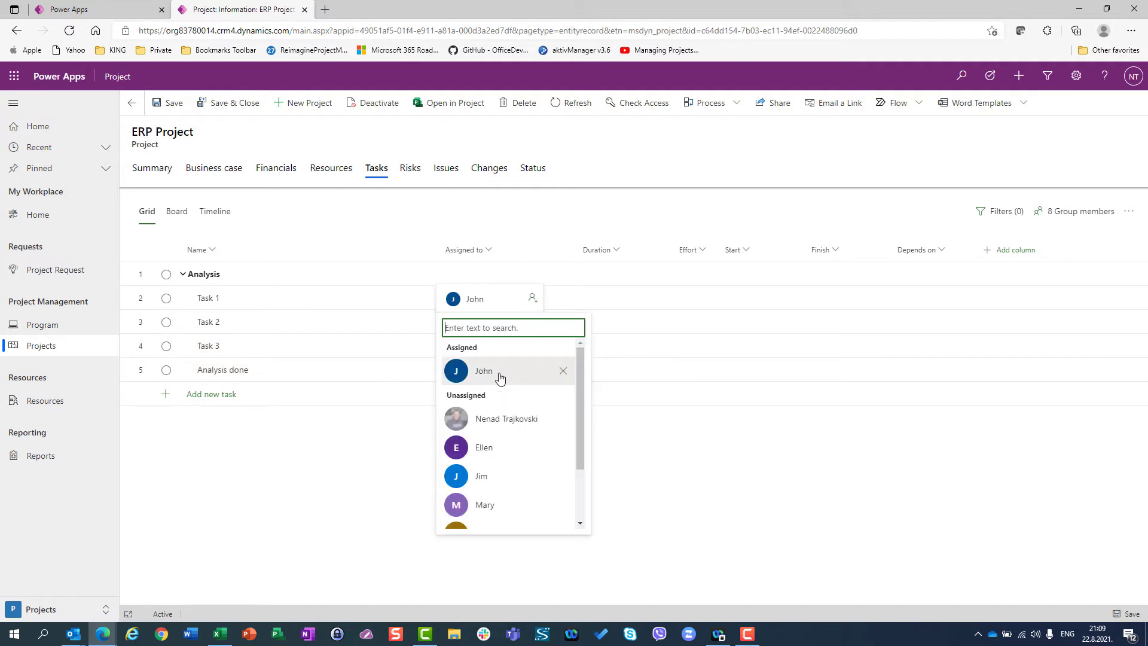
{"action": "left_click", "coordinate": [390, 326]}
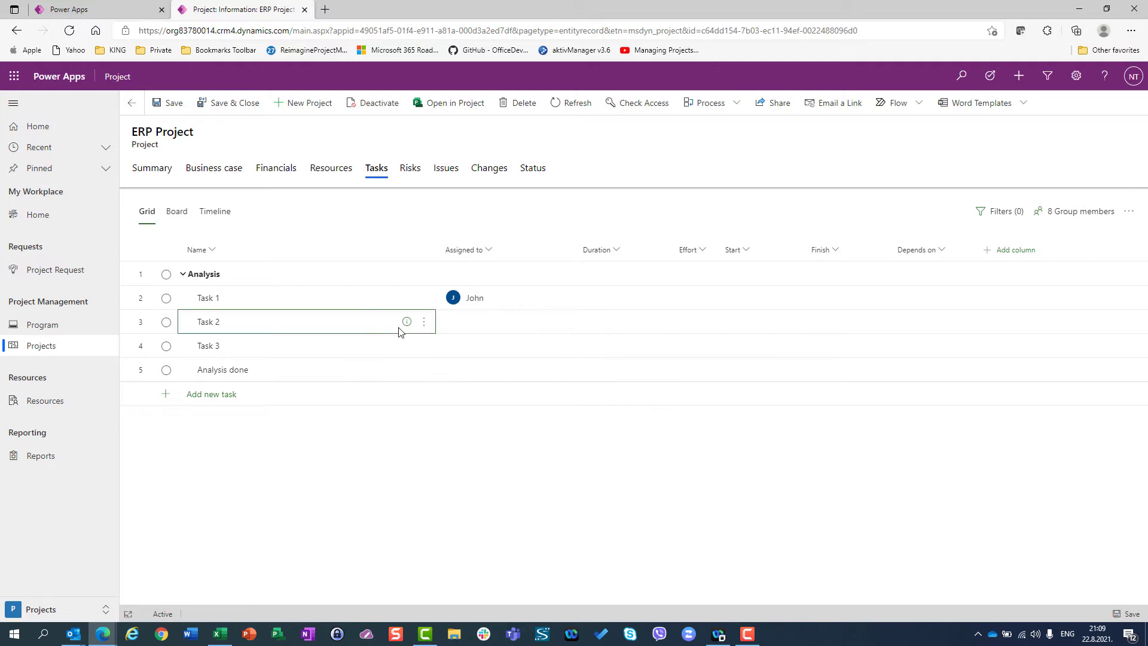
{"action": "left_click", "coordinate": [487, 326]}
{"action": "type", "text": "MAry"}
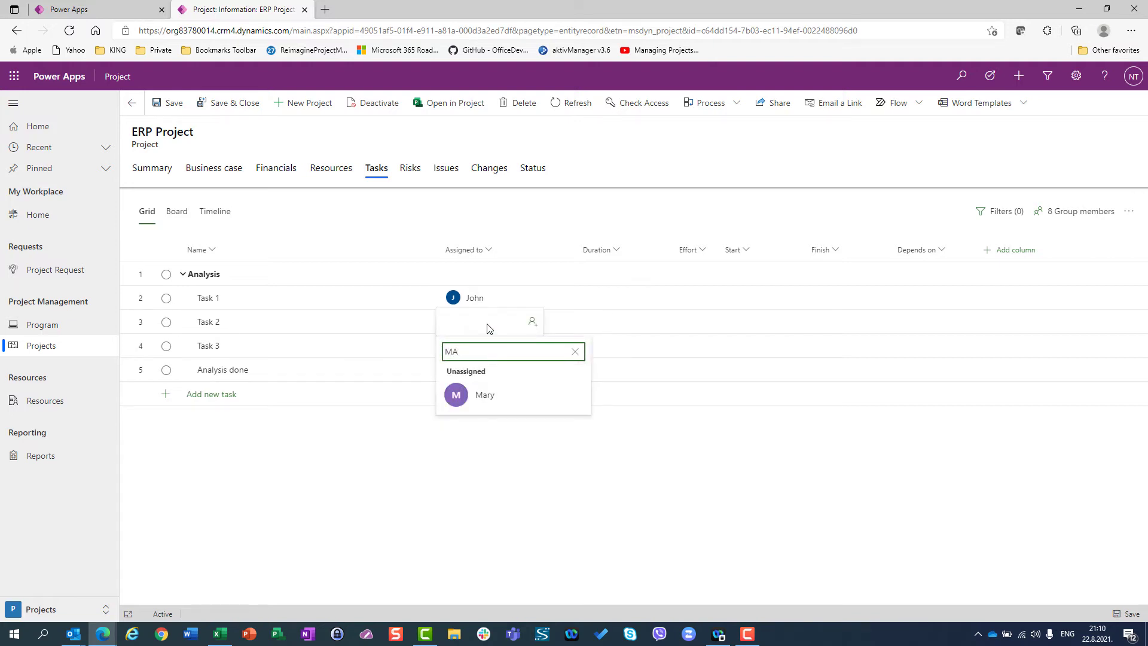
{"action": "left_click", "coordinate": [486, 400]}
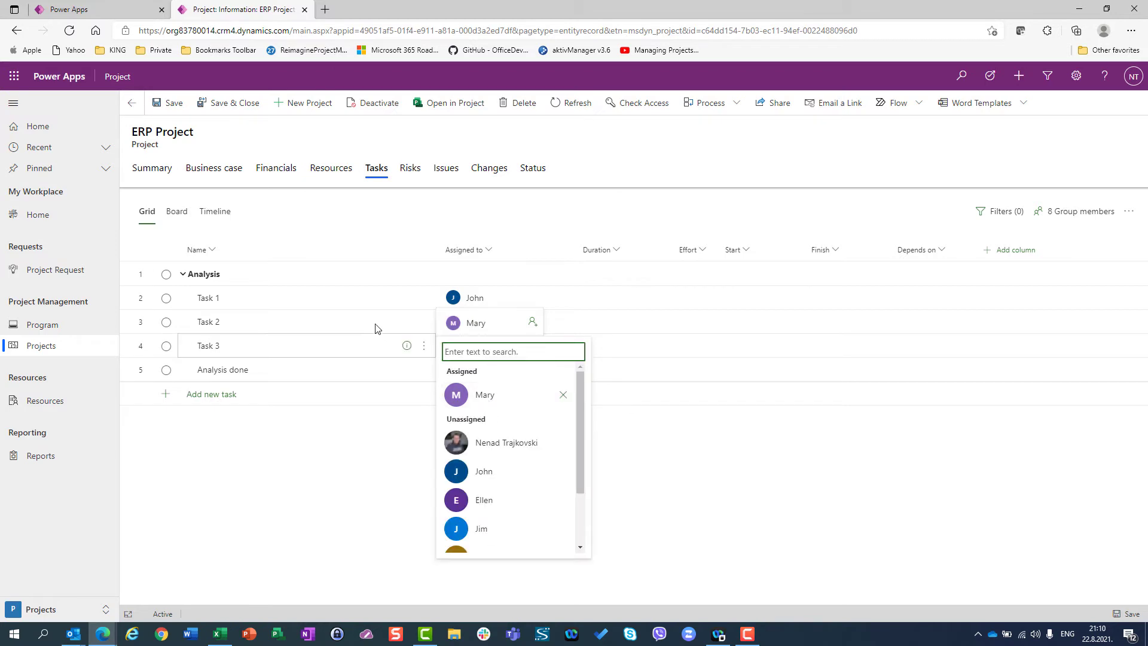
{"action": "left_click", "coordinate": [311, 346]}
{"action": "left_click", "coordinate": [488, 351]}
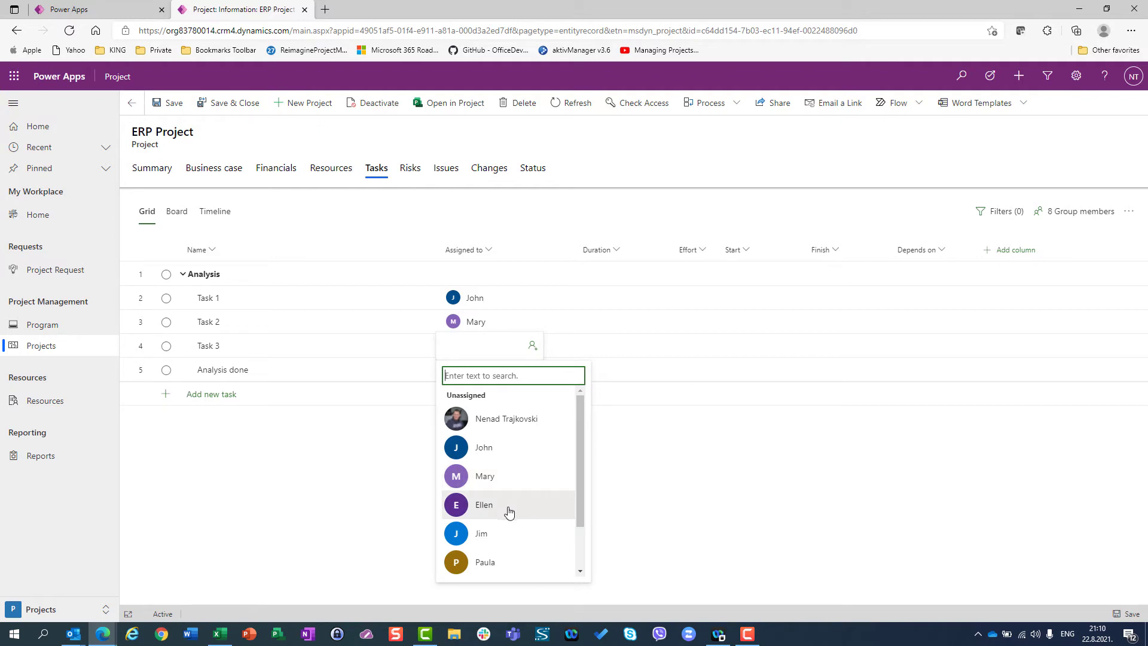
{"action": "left_click", "coordinate": [474, 538]}
{"action": "left_click", "coordinate": [384, 514]}
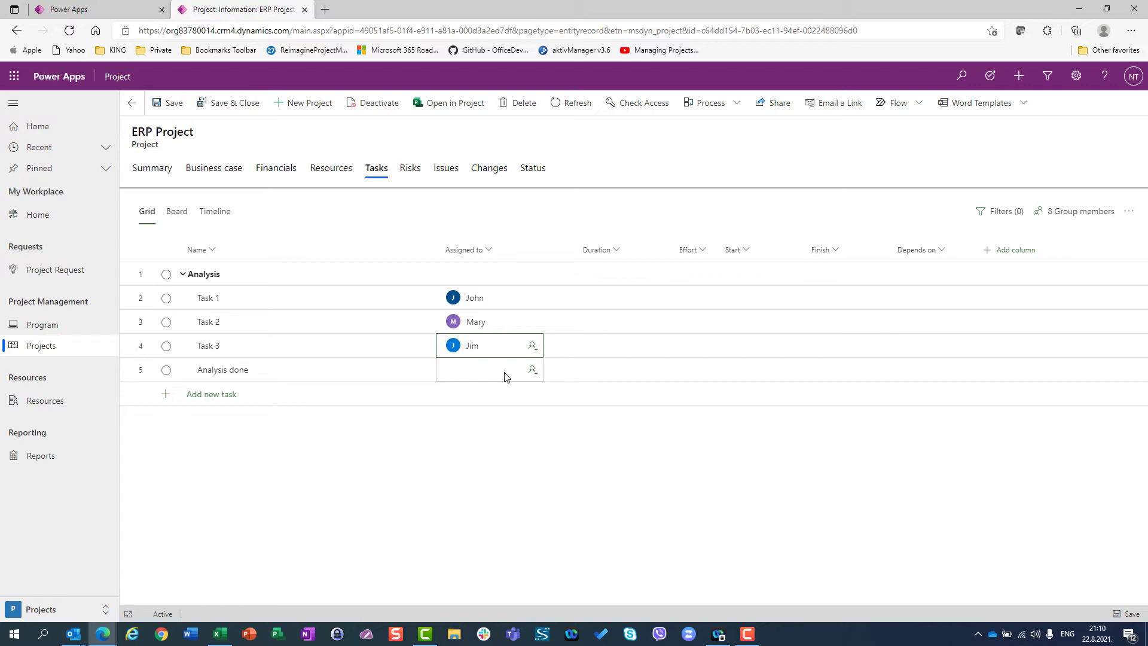
Step: Set the effort of Task 1 to 40 hours
{"action": "left_click", "coordinate": [697, 299]}
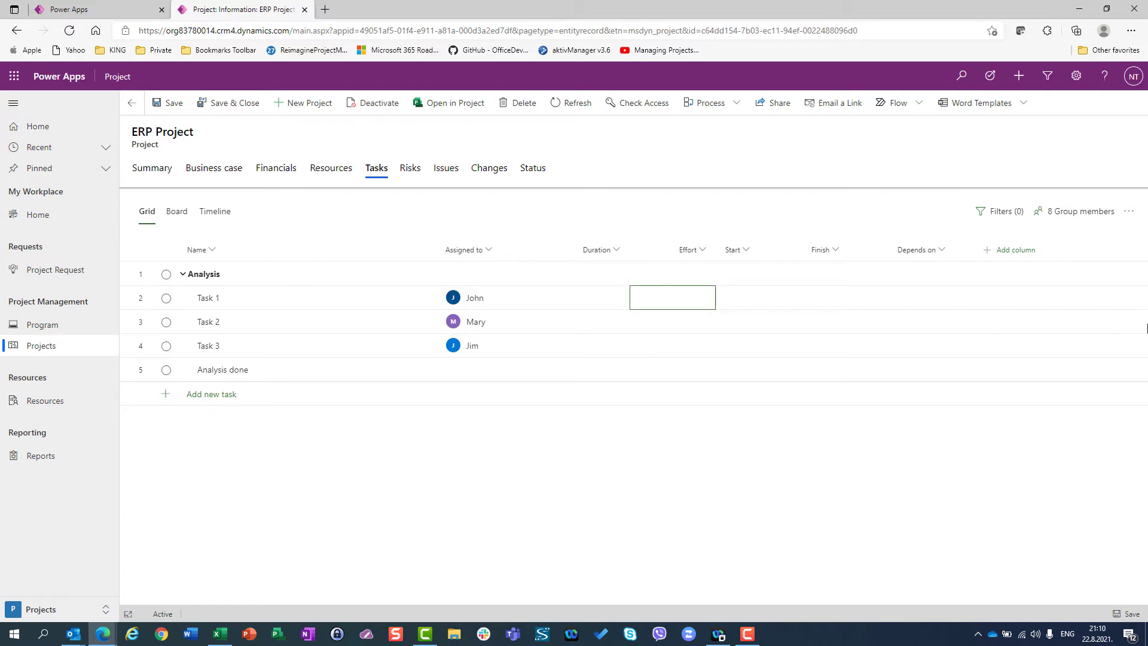
{"action": "type", "text": "40"}
{"action": "key", "text": "Return"}
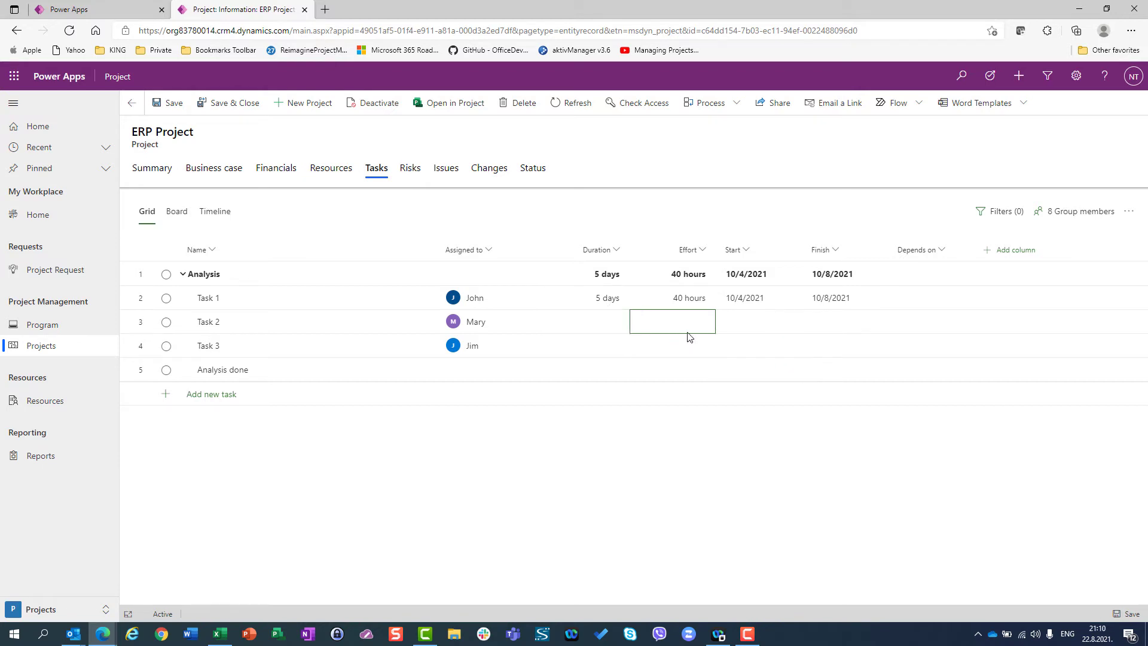
Step: Assign a second group member to Task 2
{"action": "left_click", "coordinate": [533, 326]}
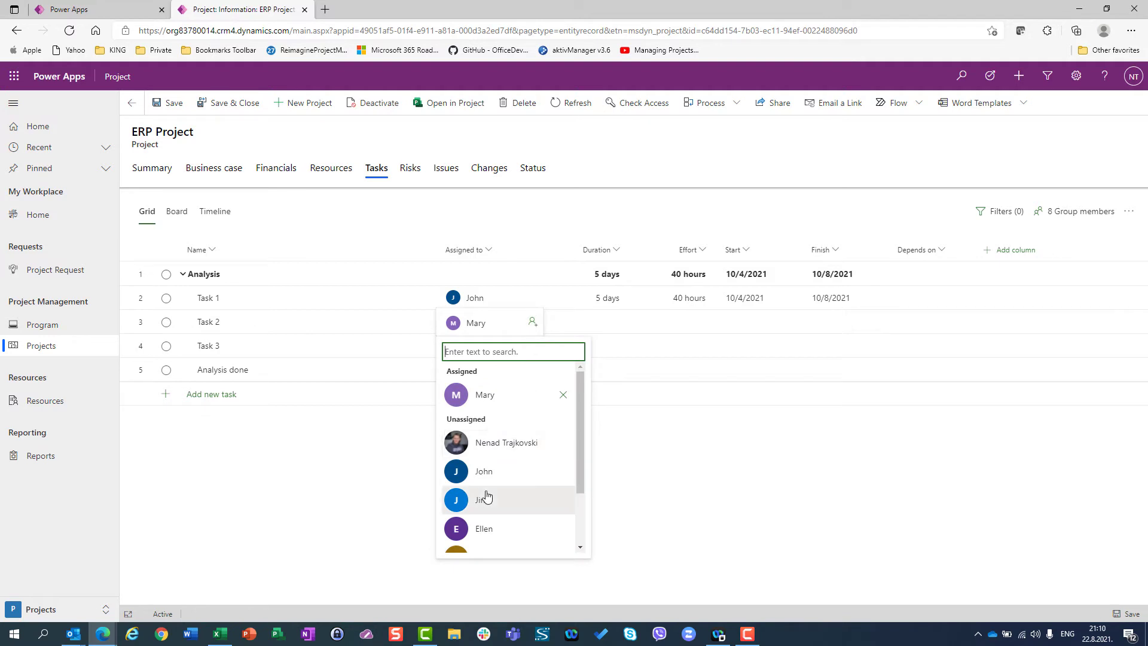
{"action": "left_click_drag", "start_coordinate": [576, 464], "coordinate": [579, 524]}
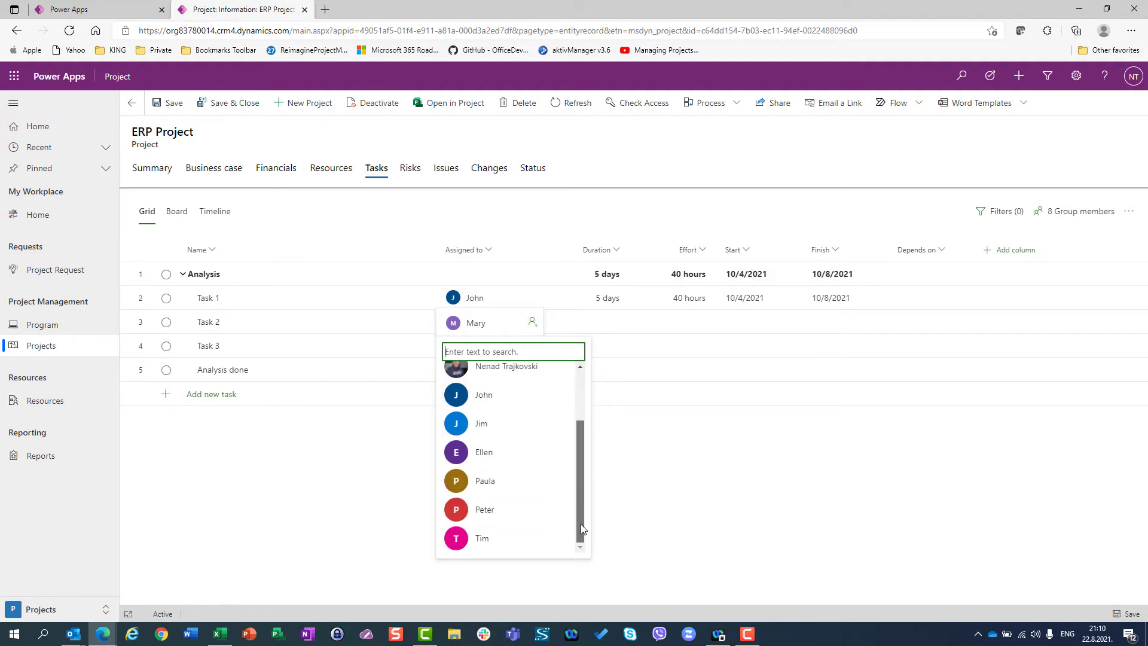
{"action": "left_click", "coordinate": [453, 515]}
{"action": "left_click", "coordinate": [290, 537]}
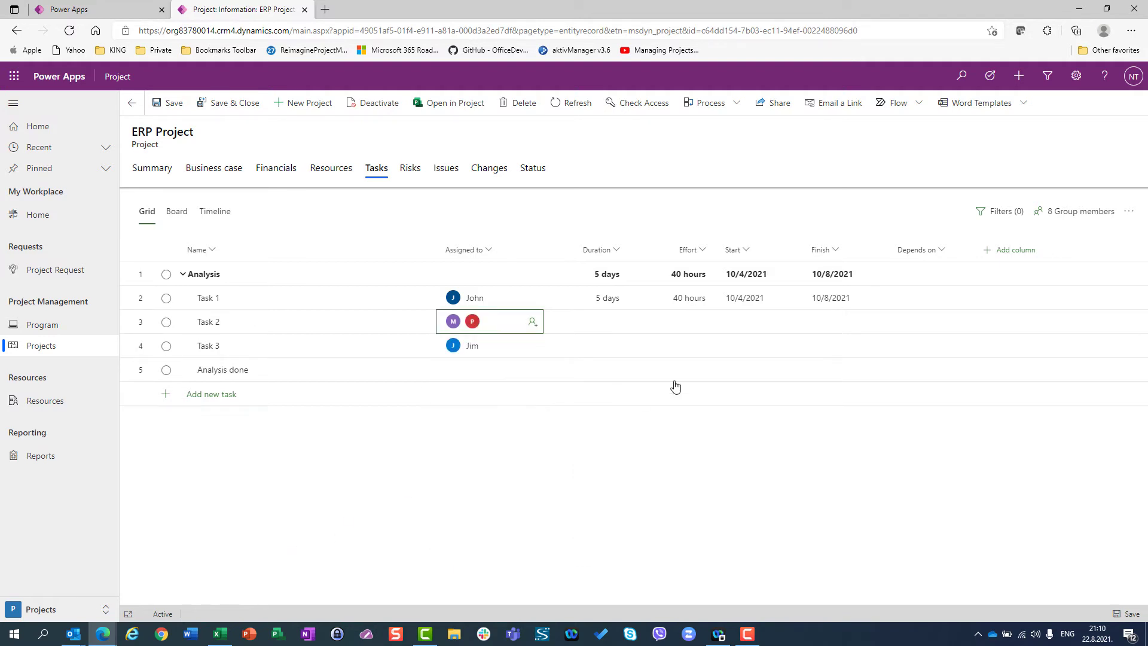
Step: Set the effort of Task 2 to 120 hours and of Task 3 to 80 hours
{"action": "left_click", "coordinate": [698, 322]}
{"action": "type", "text": "120"}
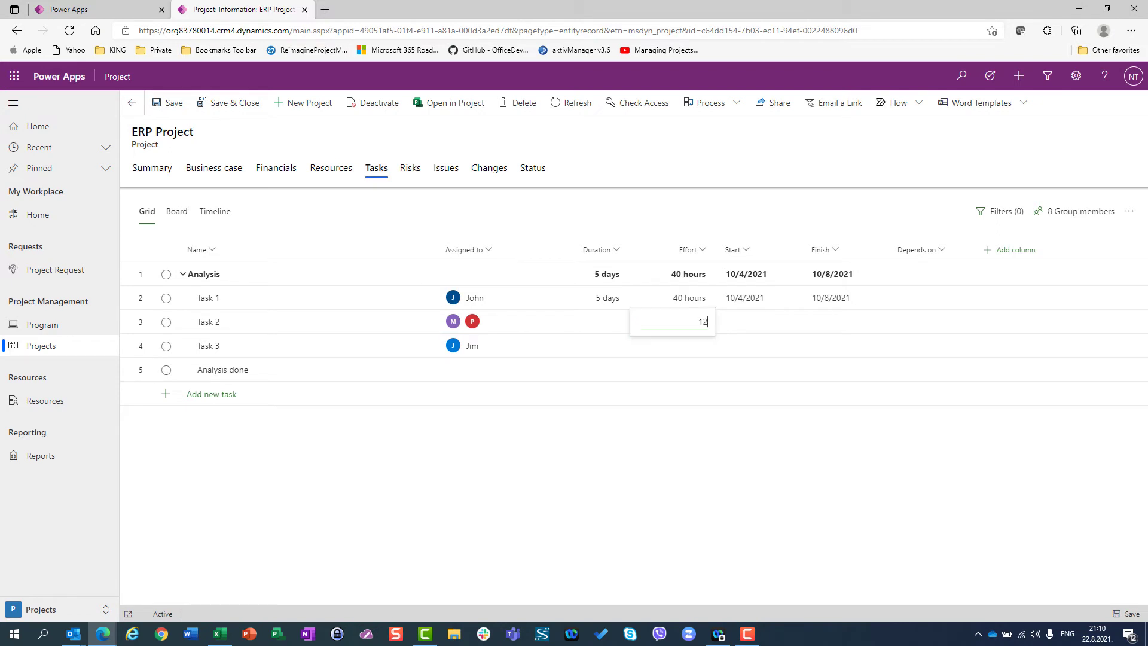
{"action": "key", "text": "Return"}
{"action": "key", "text": "Up"}
{"action": "key", "text": "Left"}
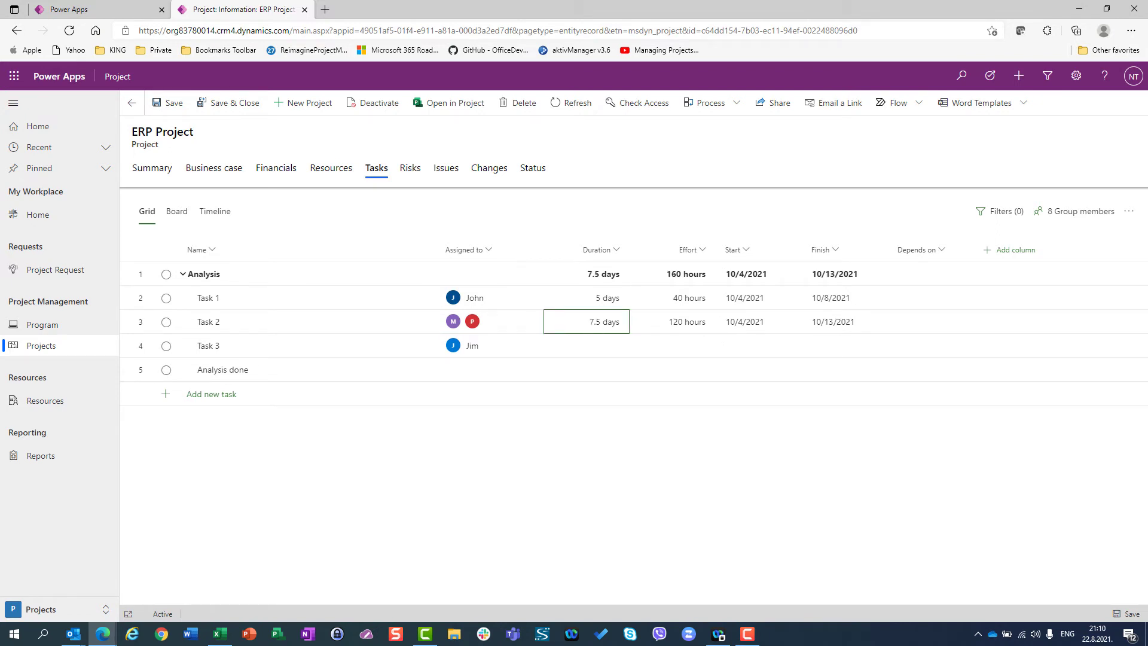
{"action": "key", "text": "Down"}
{"action": "key", "text": "Right"}
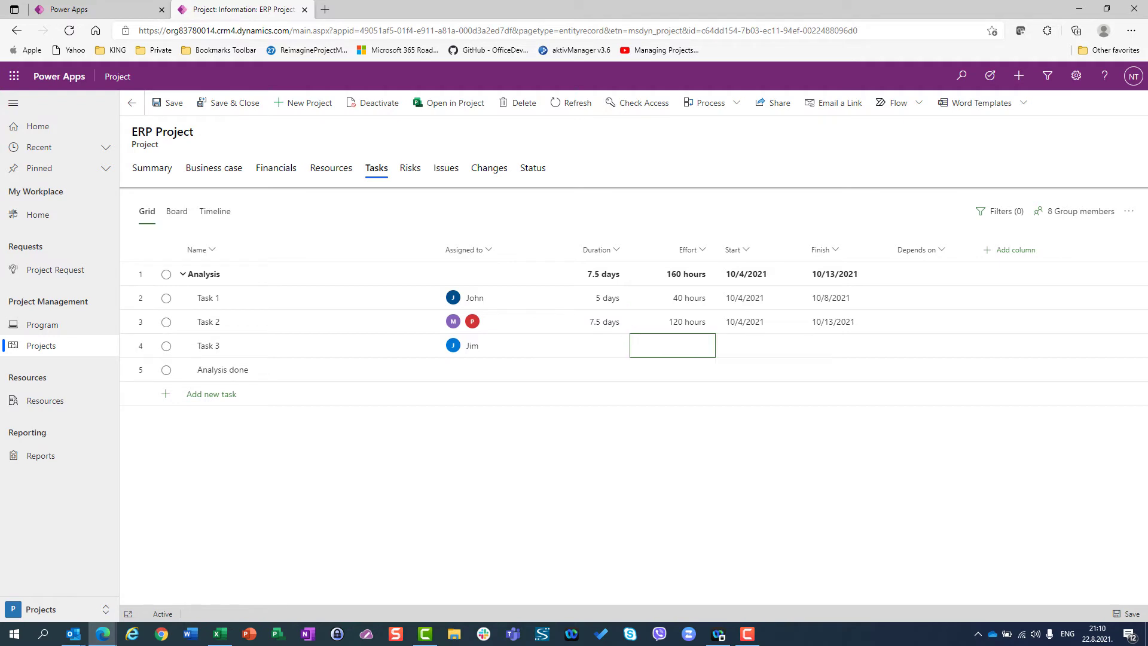
{"action": "type", "text": "80"}
{"action": "key", "text": "Return"}
Step: Make Task 2 depend on Task 1
{"action": "left_click", "coordinate": [931, 304]}
{"action": "left_click", "coordinate": [928, 318]}
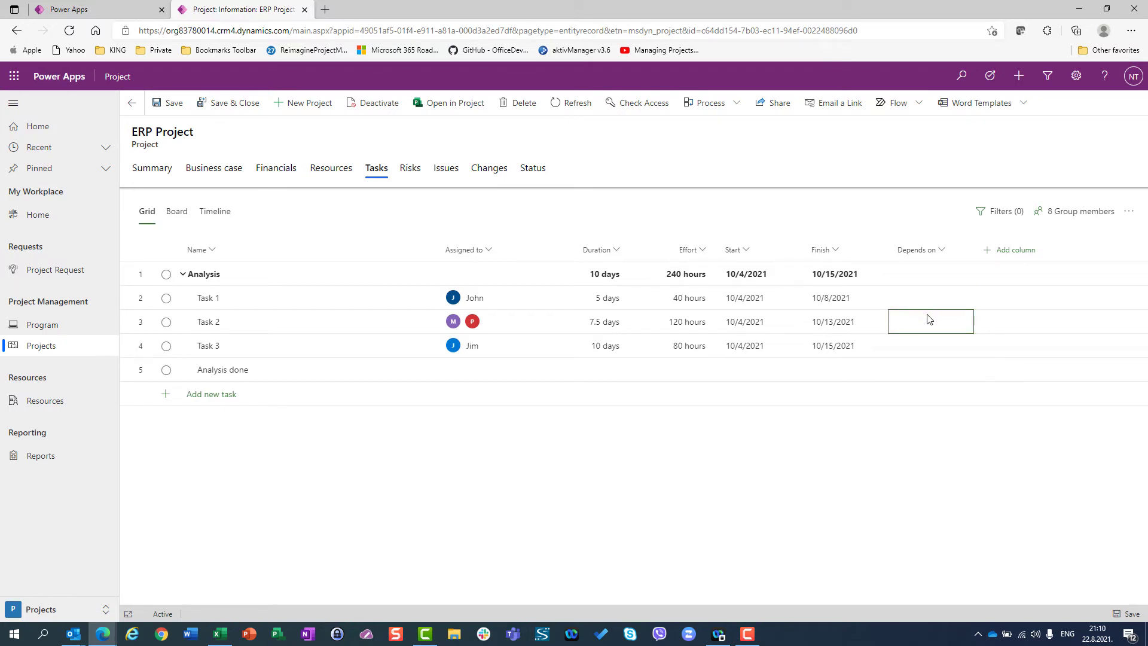
{"action": "type", "text": "Task 1"}
{"action": "key", "text": "Return"}
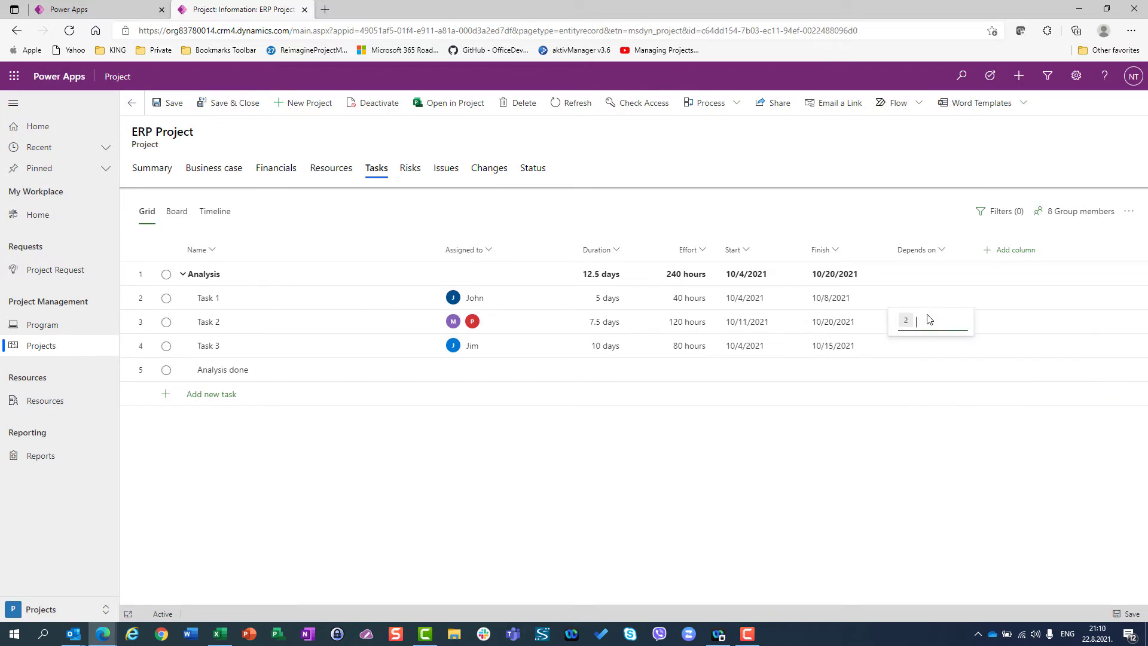
Step: Make Task 3 depend on Task 2
{"action": "left_click", "coordinate": [911, 355]}
{"action": "type", "text": "Task 1"}
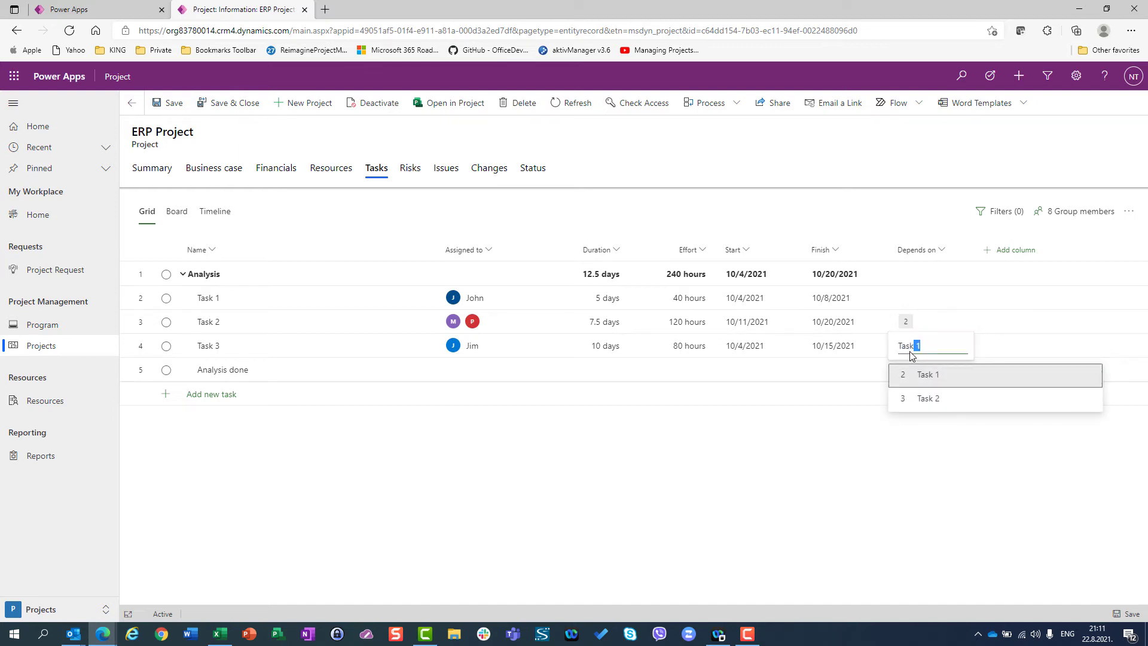
{"action": "key", "text": "Down"}
{"action": "key", "text": "Return"}
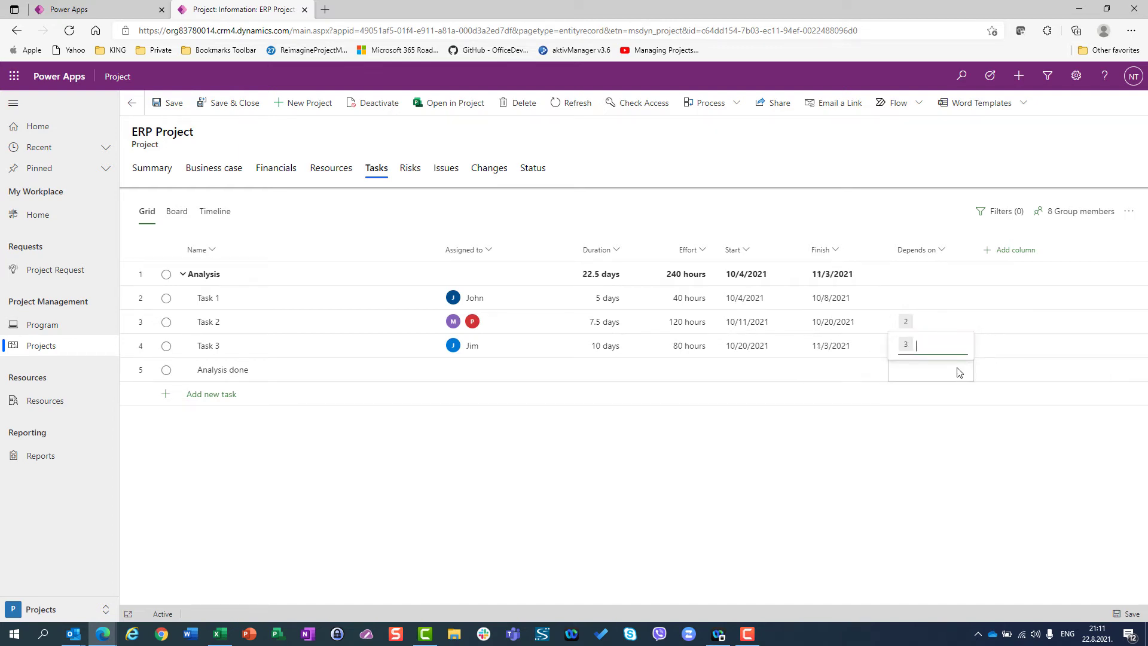
Step: Make the Analysis done task depend on Task 3
{"action": "left_click", "coordinate": [952, 375]}
{"action": "type", "text": "Tasl"}
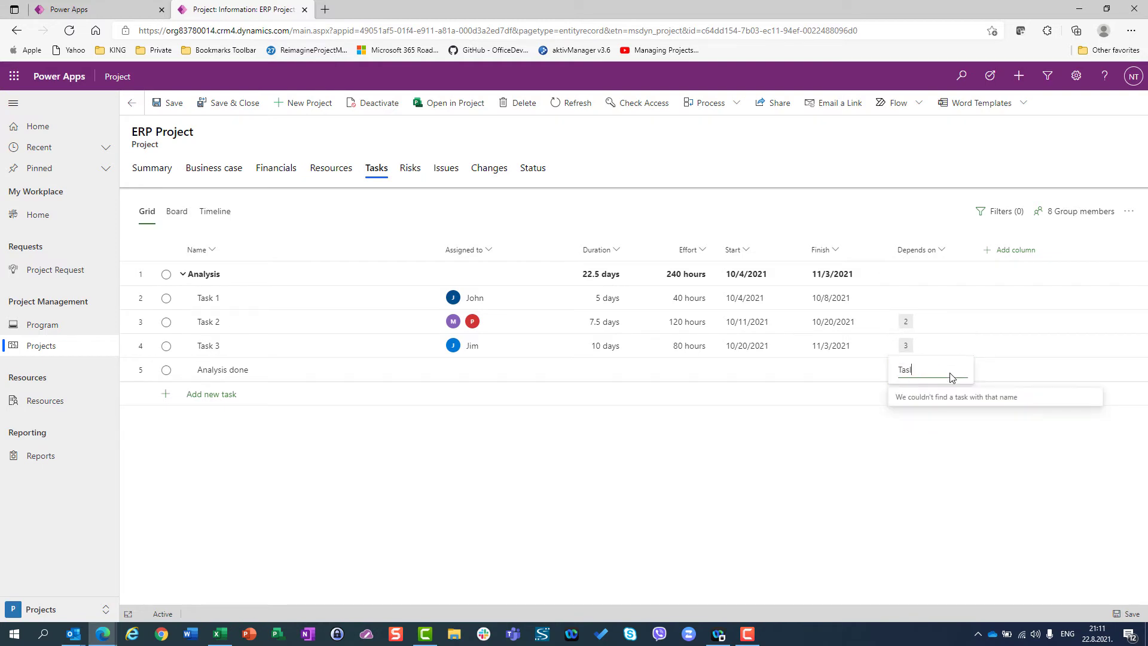
{"action": "key", "text": "BackSpace"}
{"action": "key", "text": "Down"}
{"action": "key", "text": "Down"}
{"action": "key", "text": "Return"}
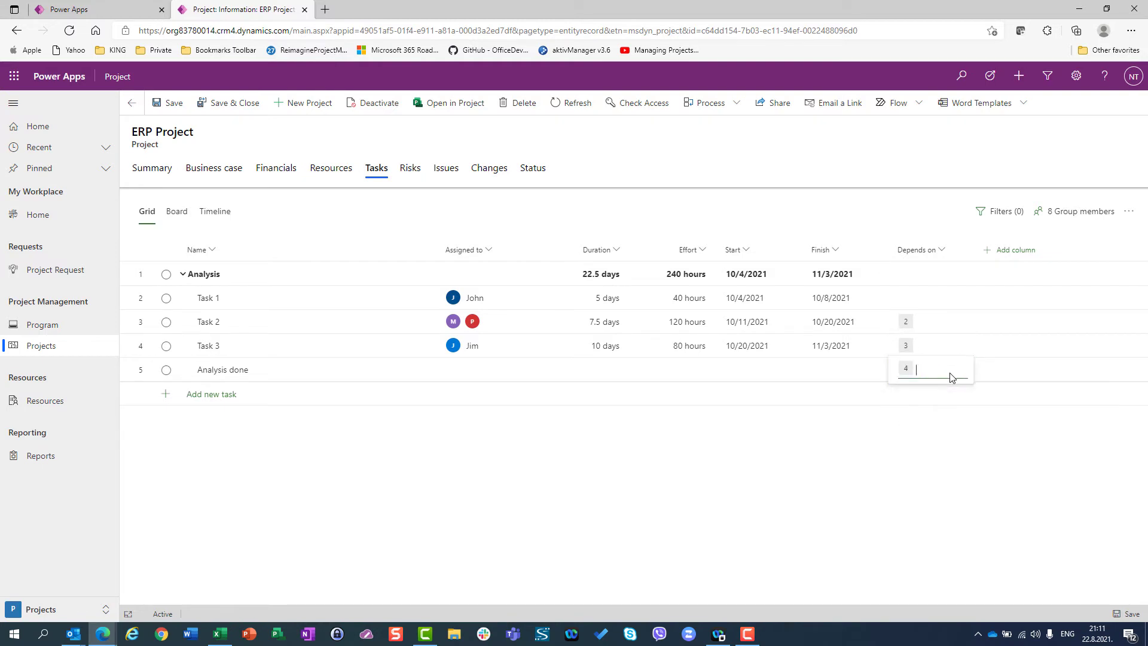
Step: Set the duration of the Analysis done task to 0 days so it acts as a milestone
{"action": "left_click", "coordinate": [601, 372]}
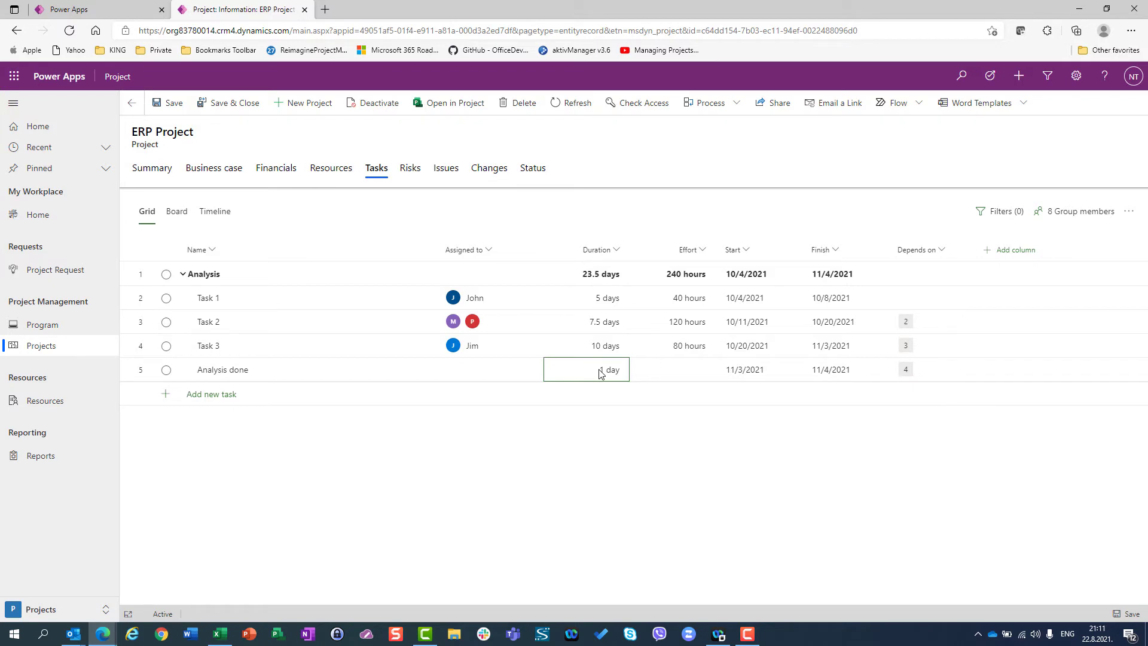
{"action": "key", "text": "Tab"}
{"action": "type", "text": "0"}
{"action": "key", "text": "Return"}
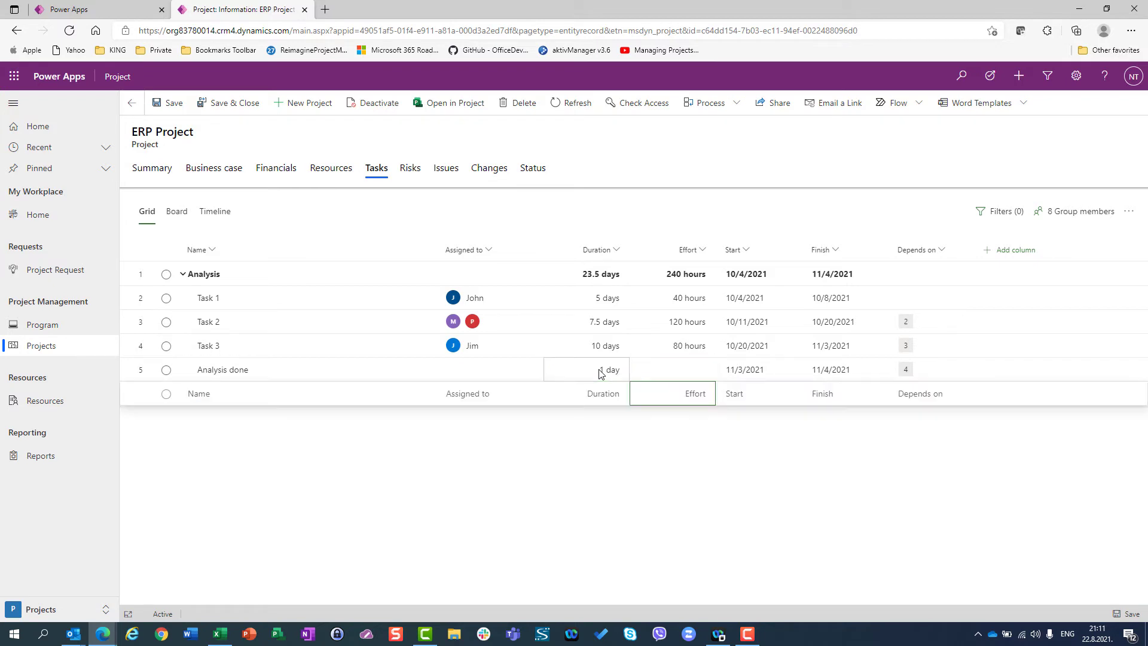
{"action": "key", "text": "Up"}
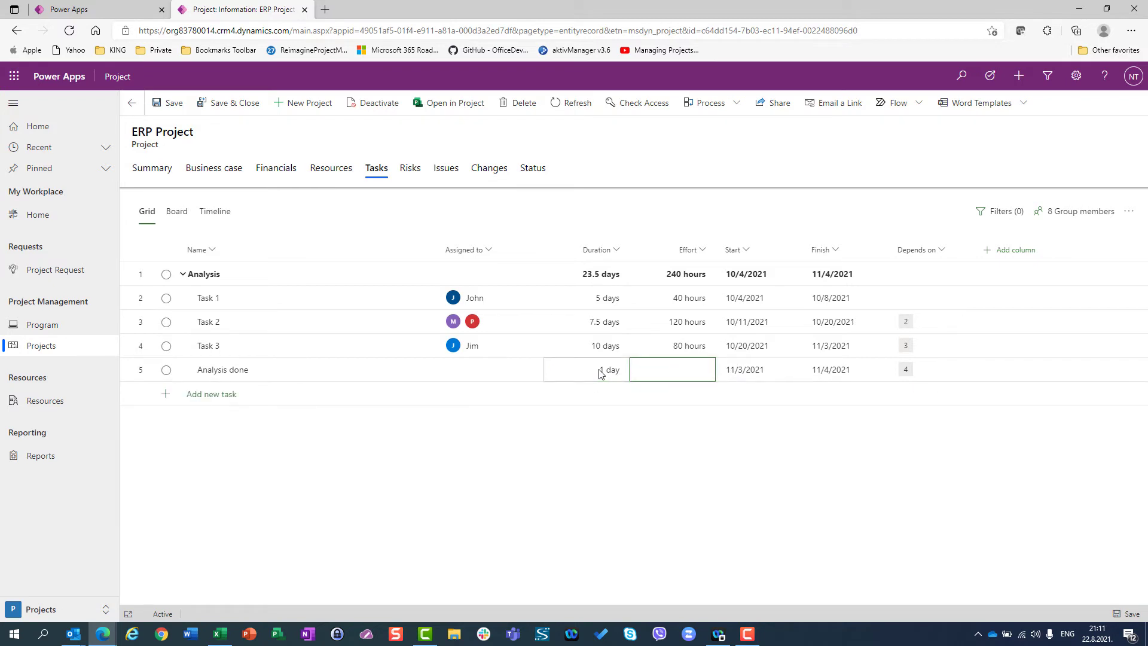
{"action": "type", "text": "0"}
{"action": "left_click", "coordinate": [601, 373]}
{"action": "type", "text": "0"}
{"action": "key", "text": "Return"}
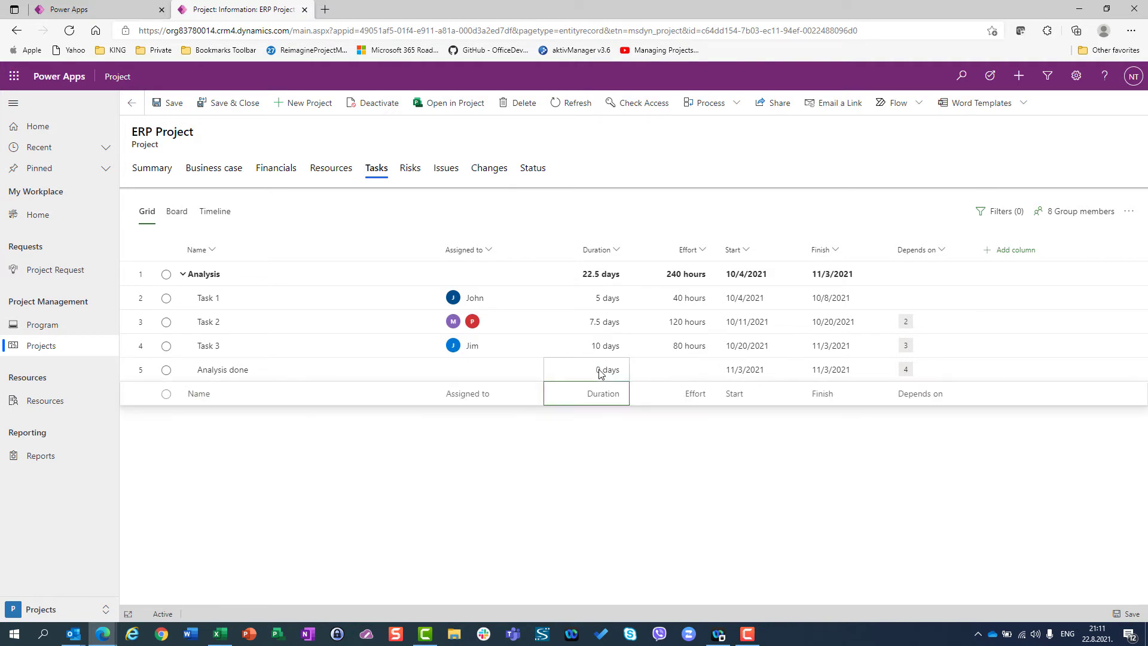
{"action": "key", "text": "Up"}
{"action": "key", "text": "Tab"}
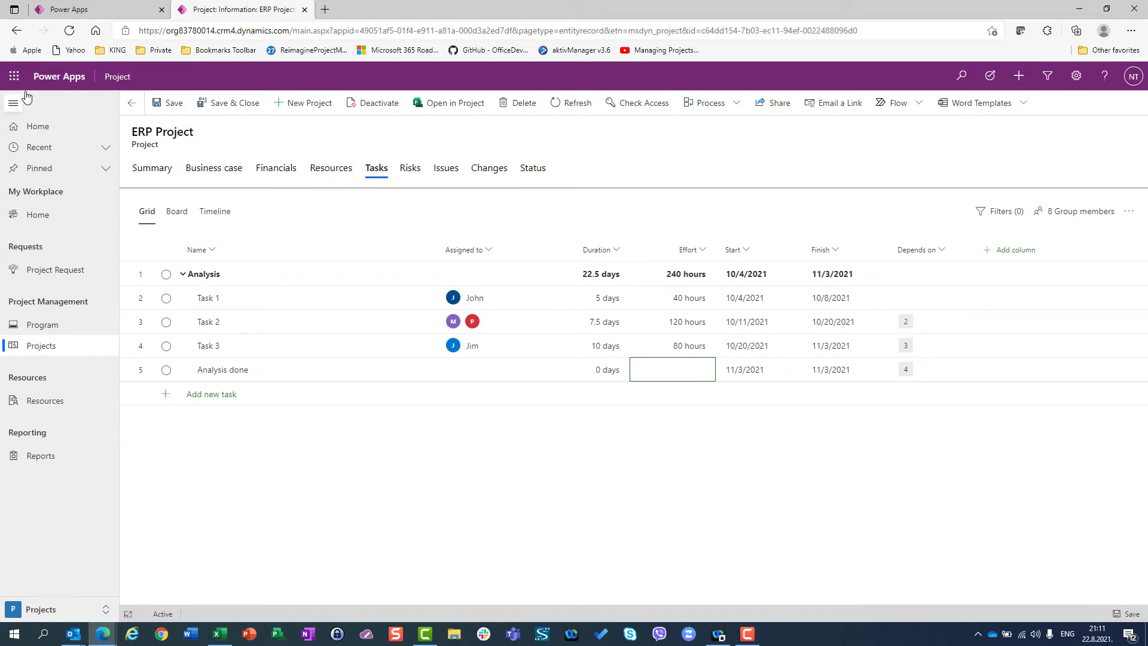
Step: Compare the team members' dates and total effort hours with the efforts in the task schedule
{"action": "left_click", "coordinate": [327, 173]}
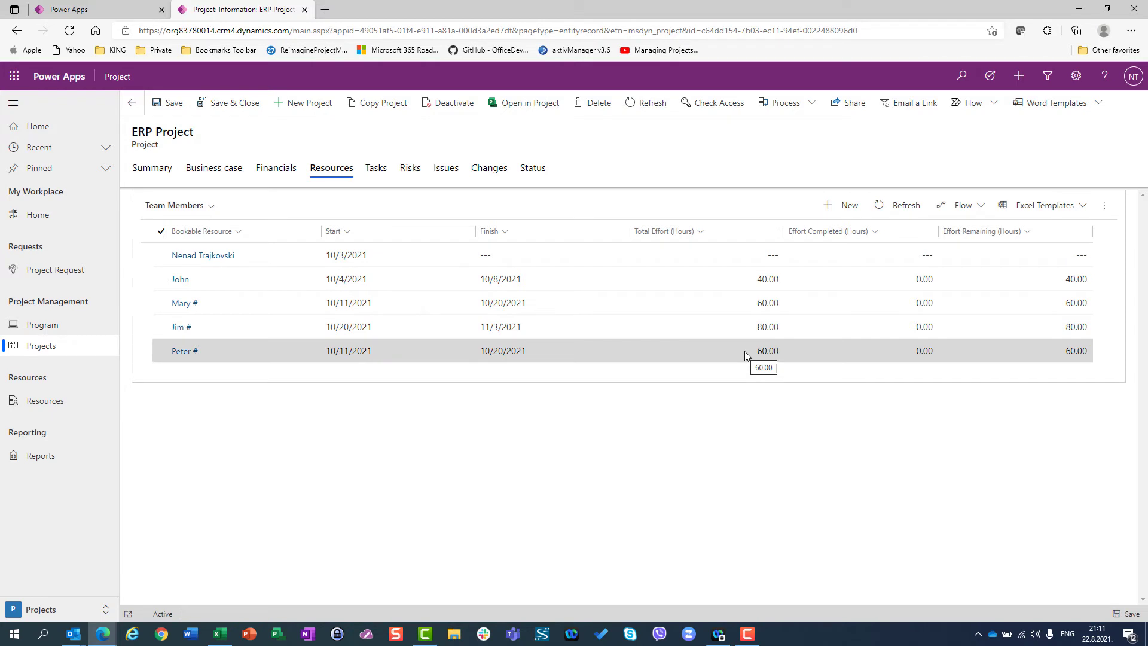
{"action": "left_click", "coordinate": [378, 169]}
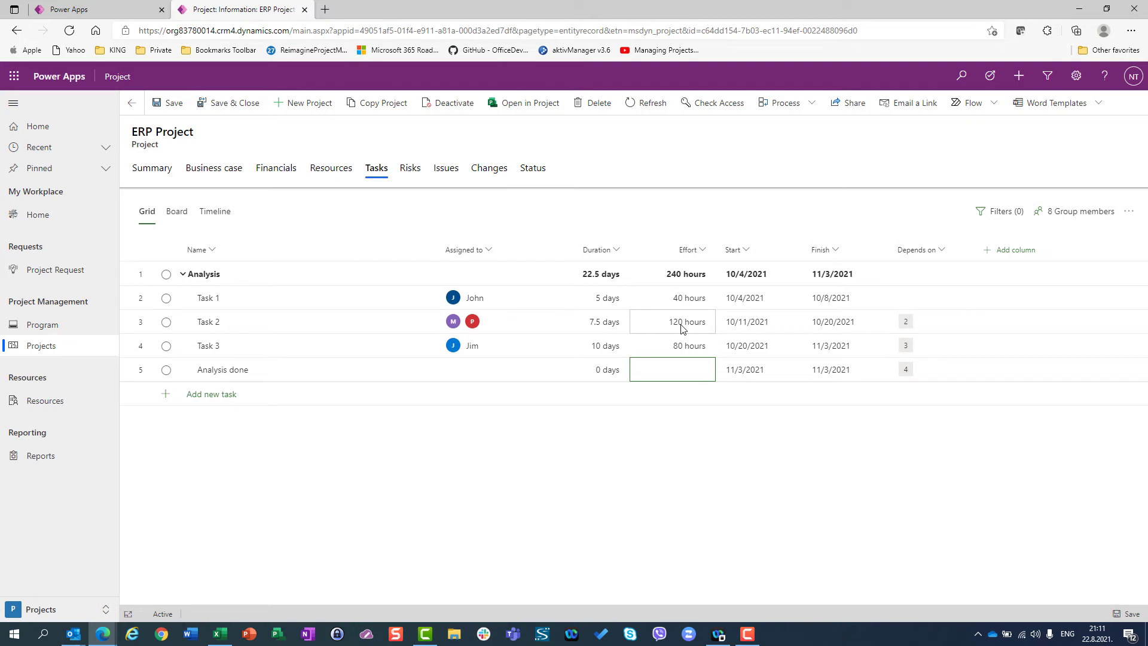
{"action": "left_click", "coordinate": [323, 173]}
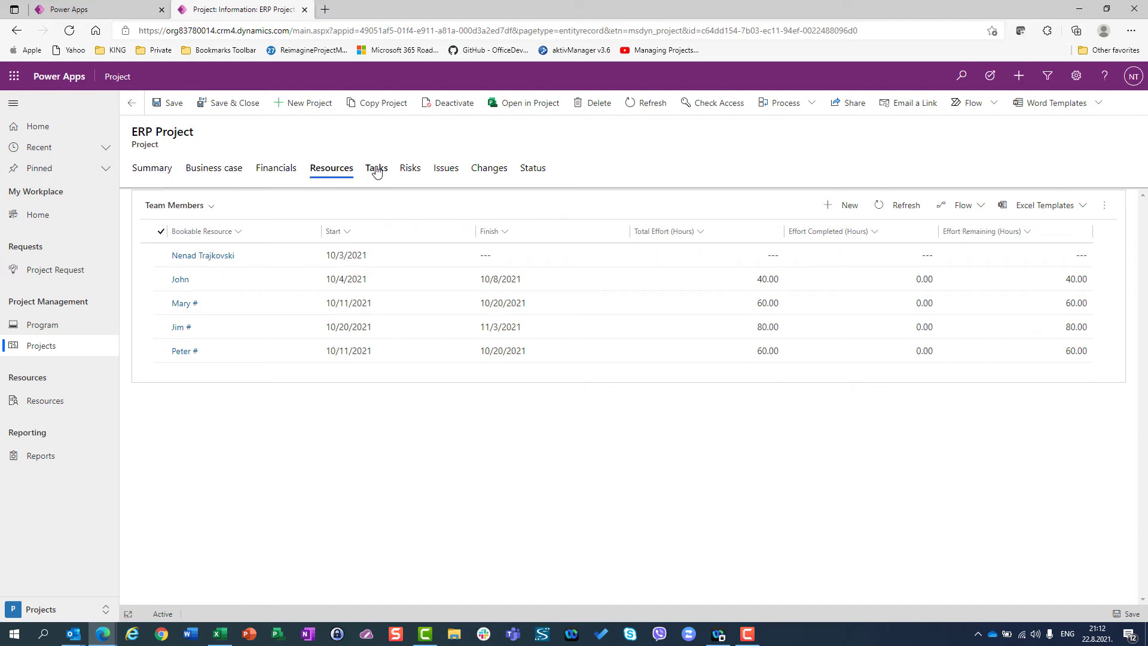
Step: Review the project's summary, business case, financials, resources and tasks
{"action": "left_click", "coordinate": [142, 175]}
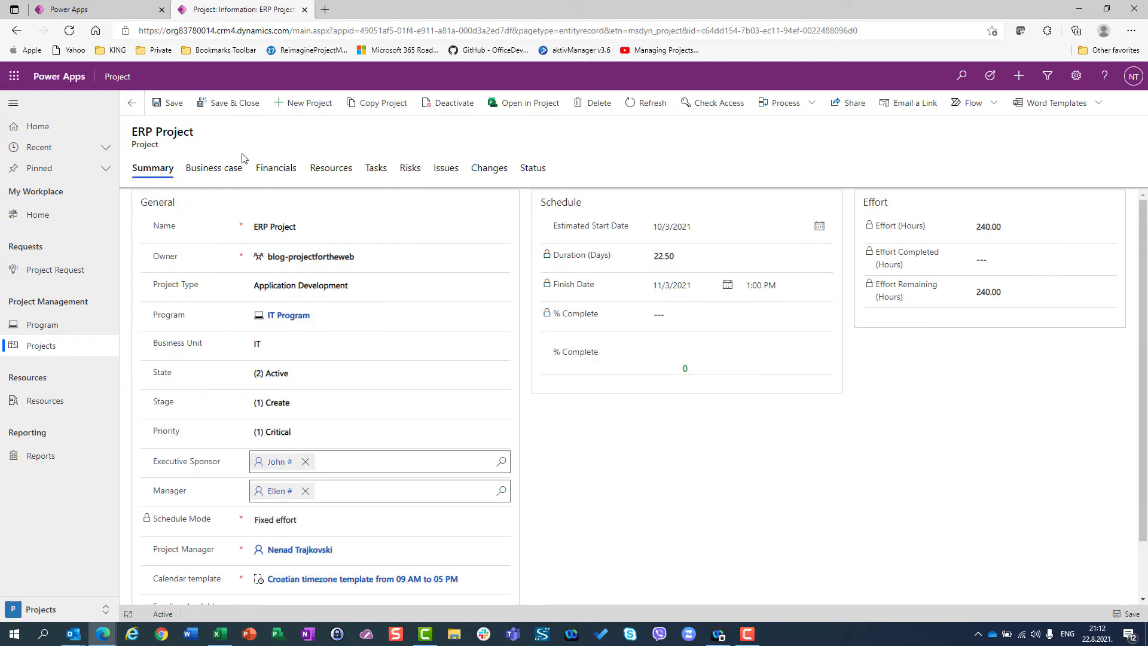
{"action": "left_click", "coordinate": [222, 173]}
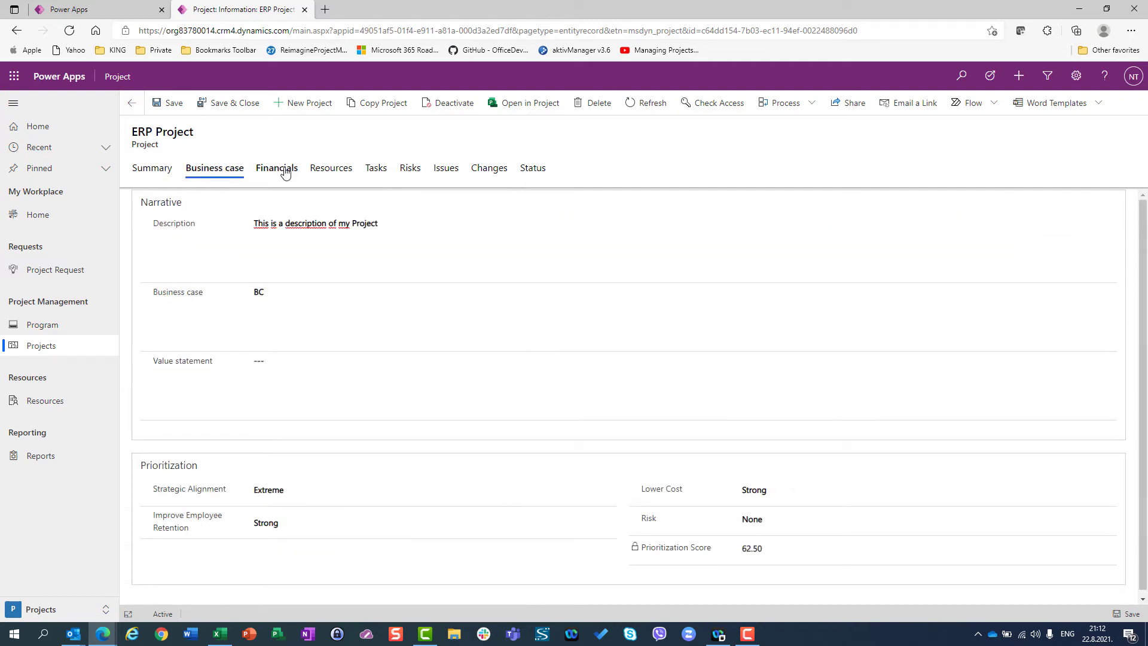
{"action": "left_click", "coordinate": [278, 170]}
{"action": "left_click", "coordinate": [326, 170]}
{"action": "left_click", "coordinate": [369, 172]}
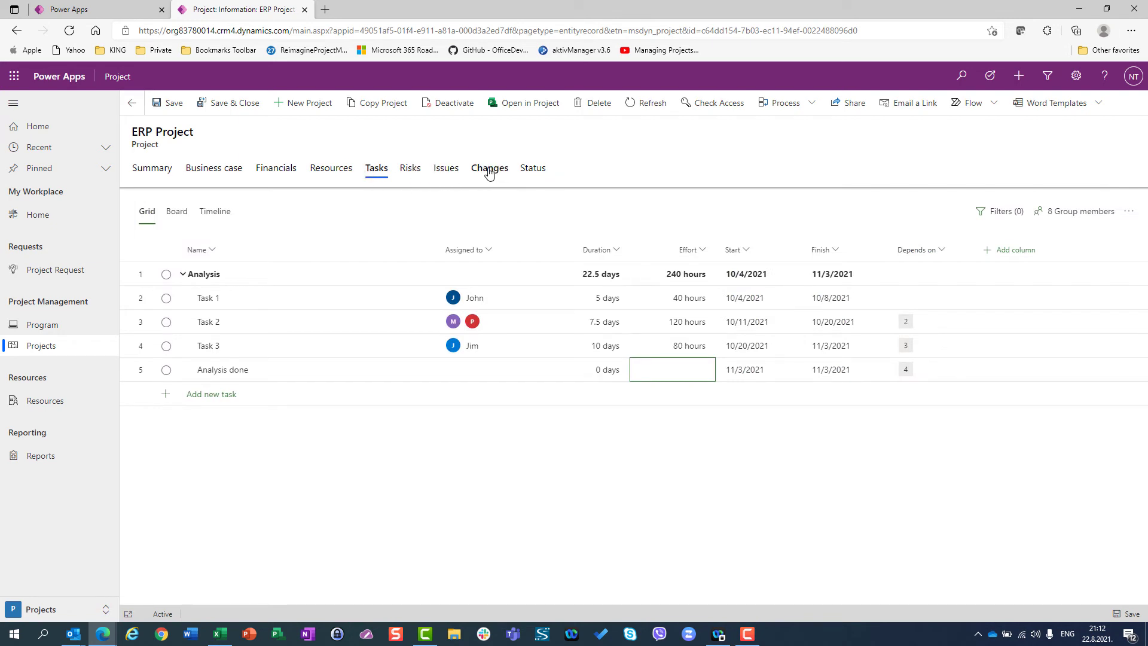
Step: Examine the project's status section and the available options for Overall Health, Schedule Health, Financial Health and Needs Staffing
{"action": "left_click", "coordinate": [524, 173]}
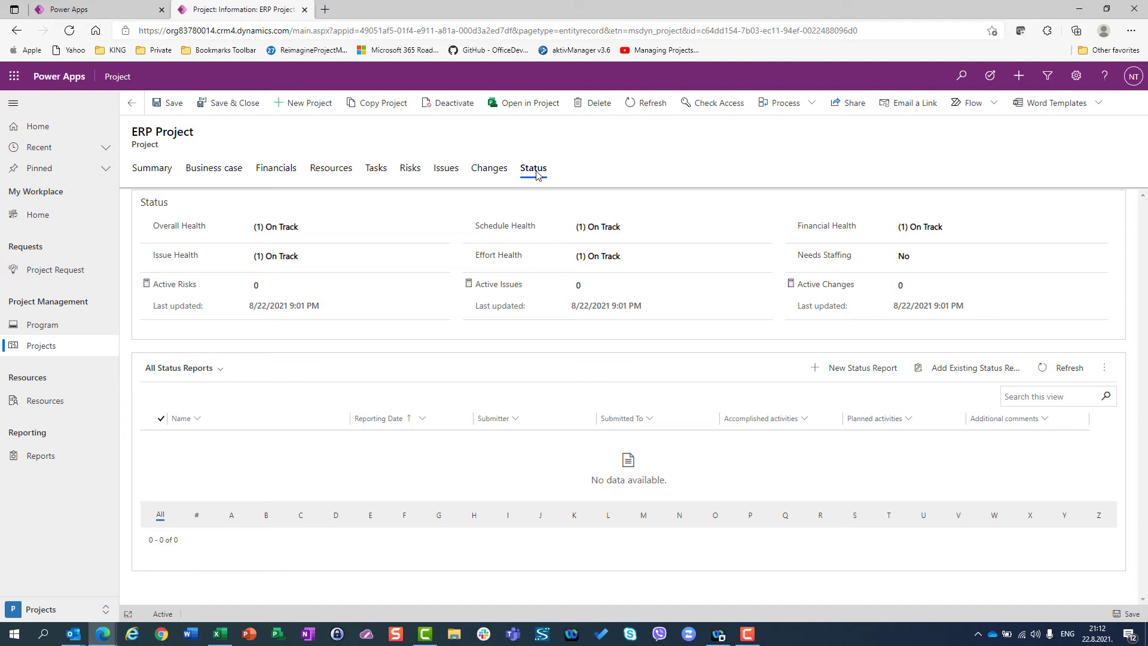
{"action": "left_click", "coordinate": [299, 230]}
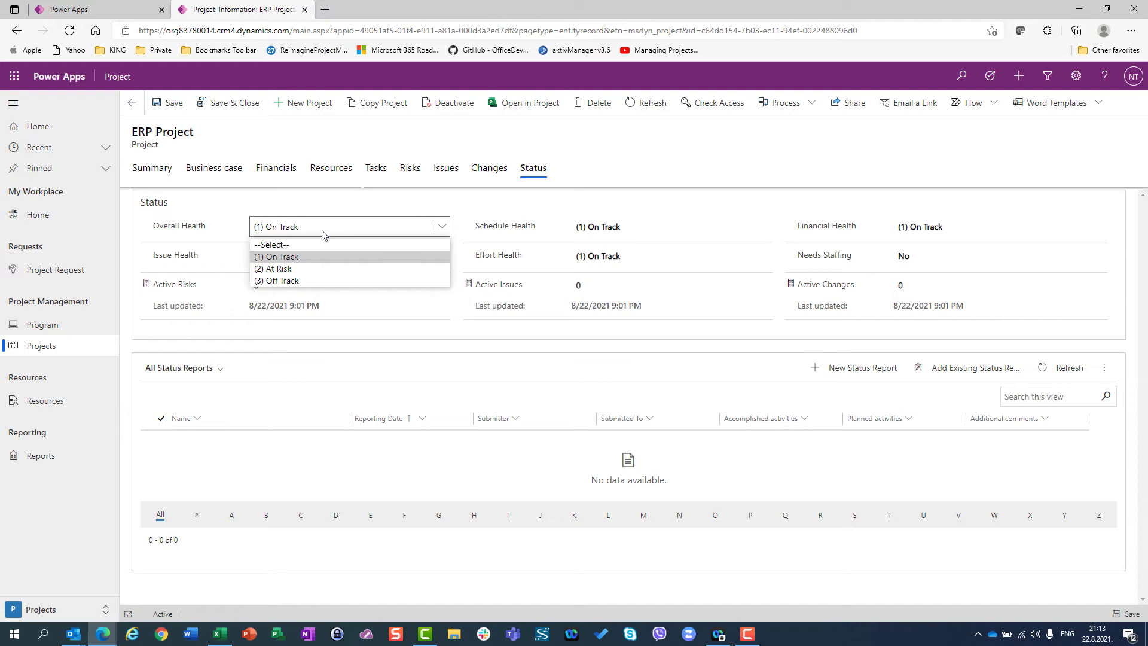
{"action": "left_click", "coordinate": [298, 258]}
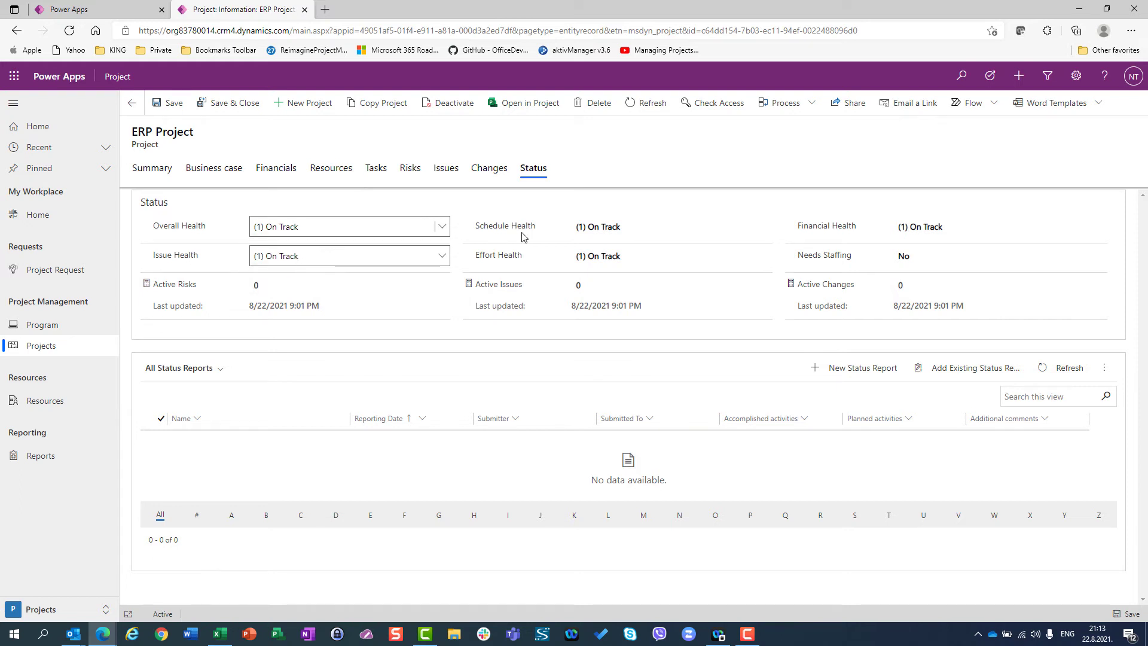
{"action": "left_click", "coordinate": [627, 233]}
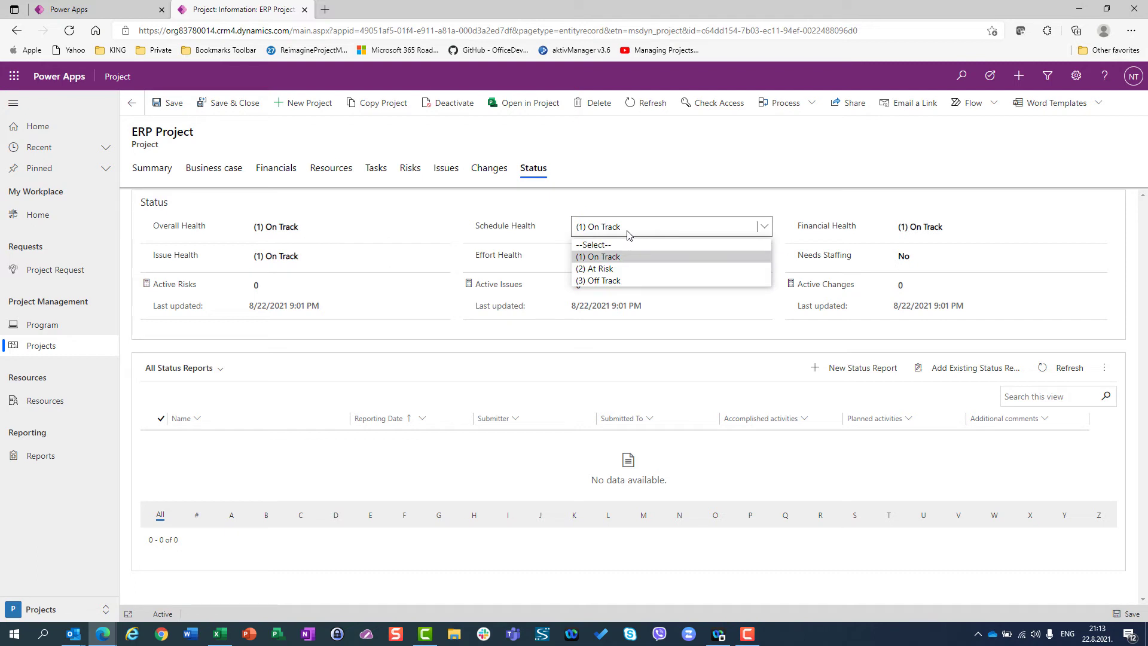
{"action": "left_click", "coordinate": [937, 228]}
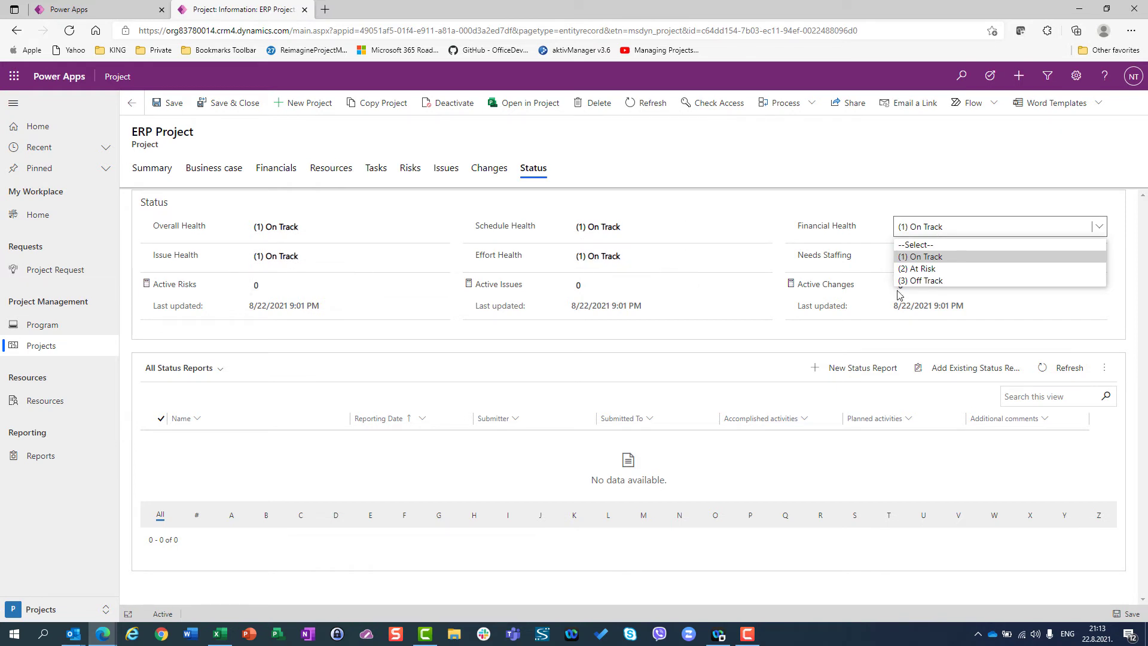
{"action": "left_click", "coordinate": [864, 255]}
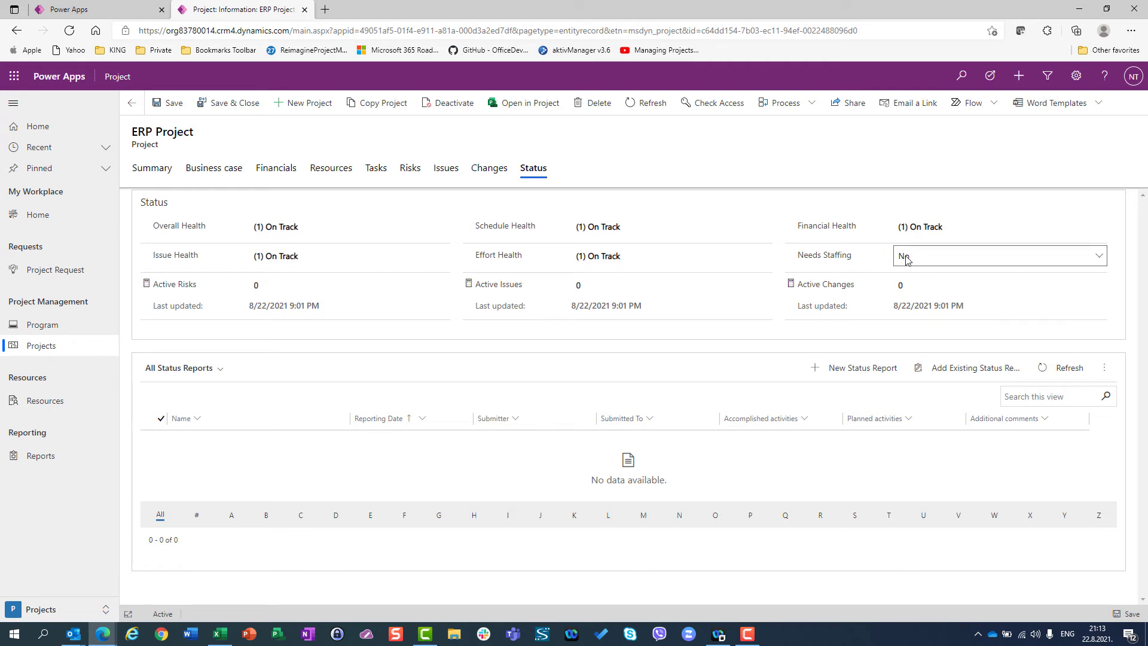
{"action": "left_click", "coordinate": [907, 258]}
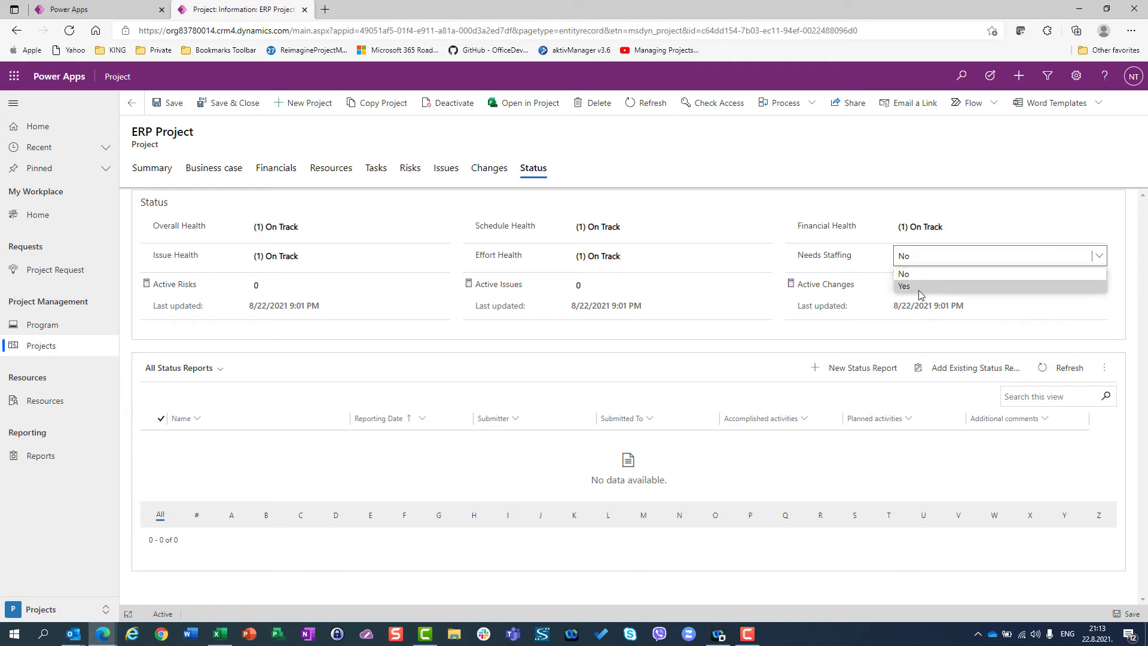
{"action": "left_click", "coordinate": [909, 275]}
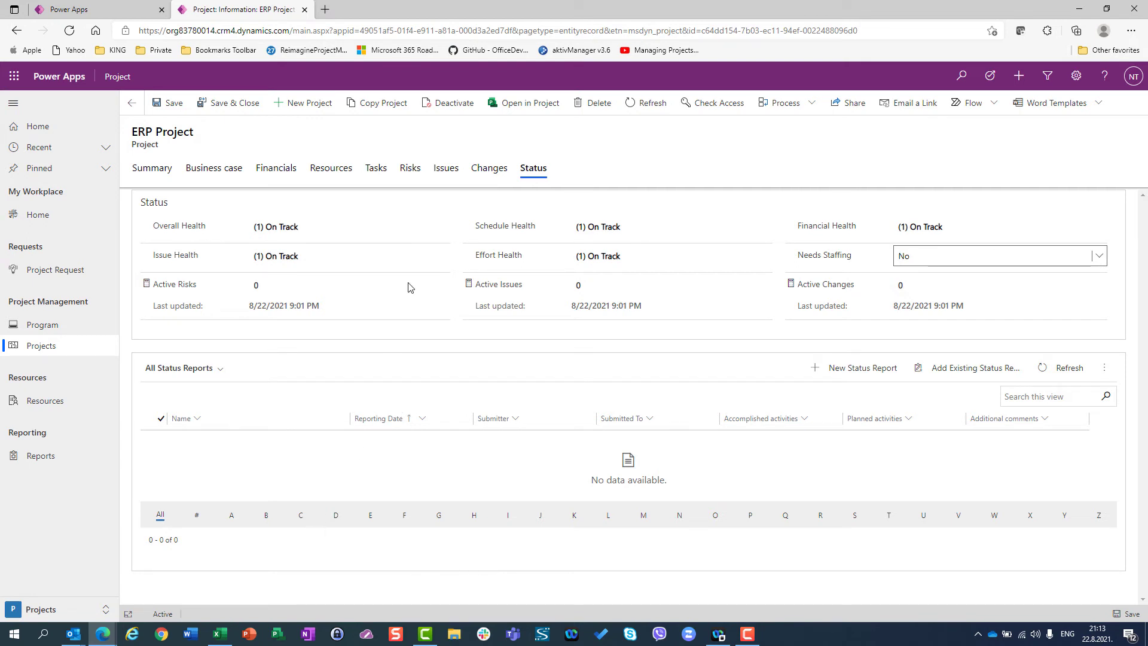
{"action": "left_click", "coordinate": [315, 233]}
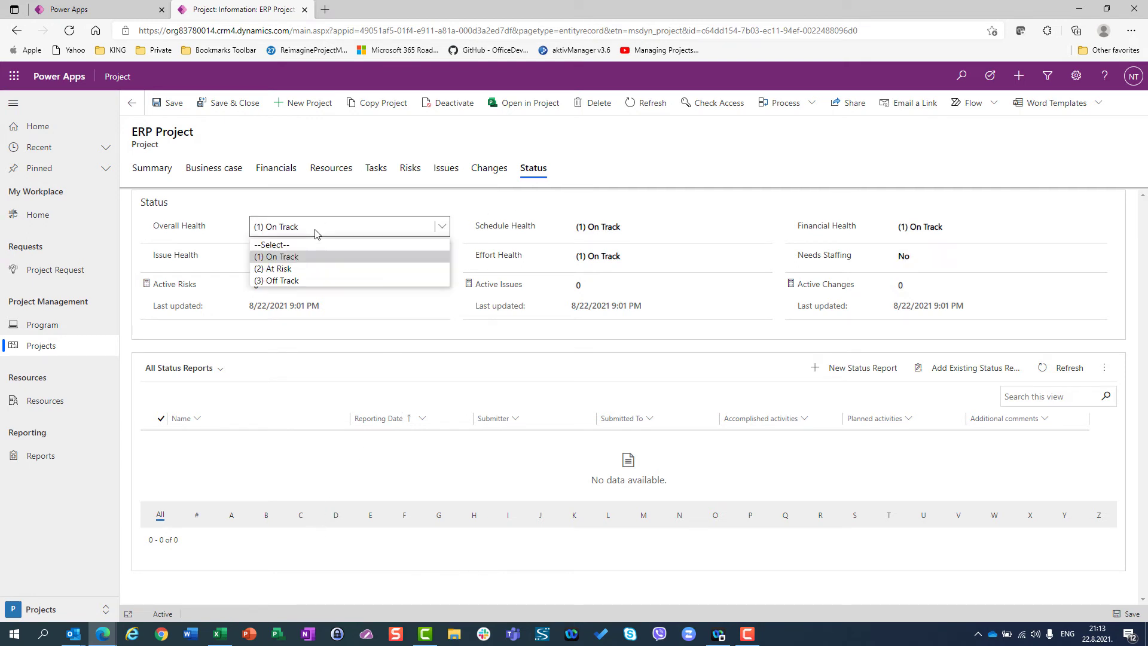
{"action": "left_click", "coordinate": [317, 234]}
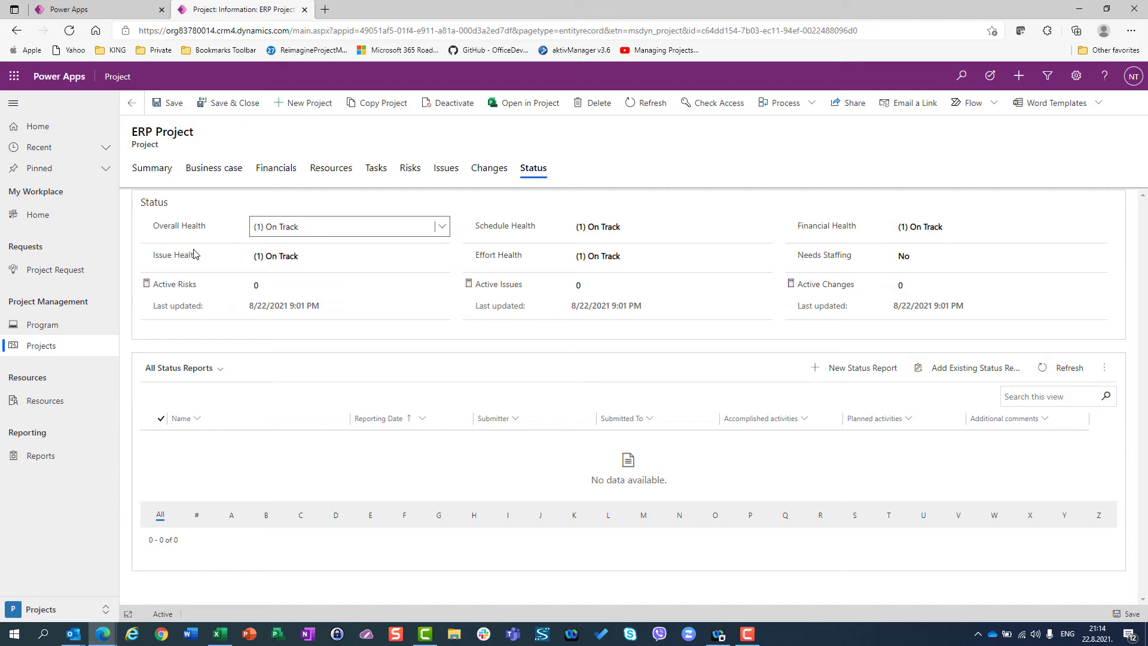
{"action": "left_click", "coordinate": [633, 228]}
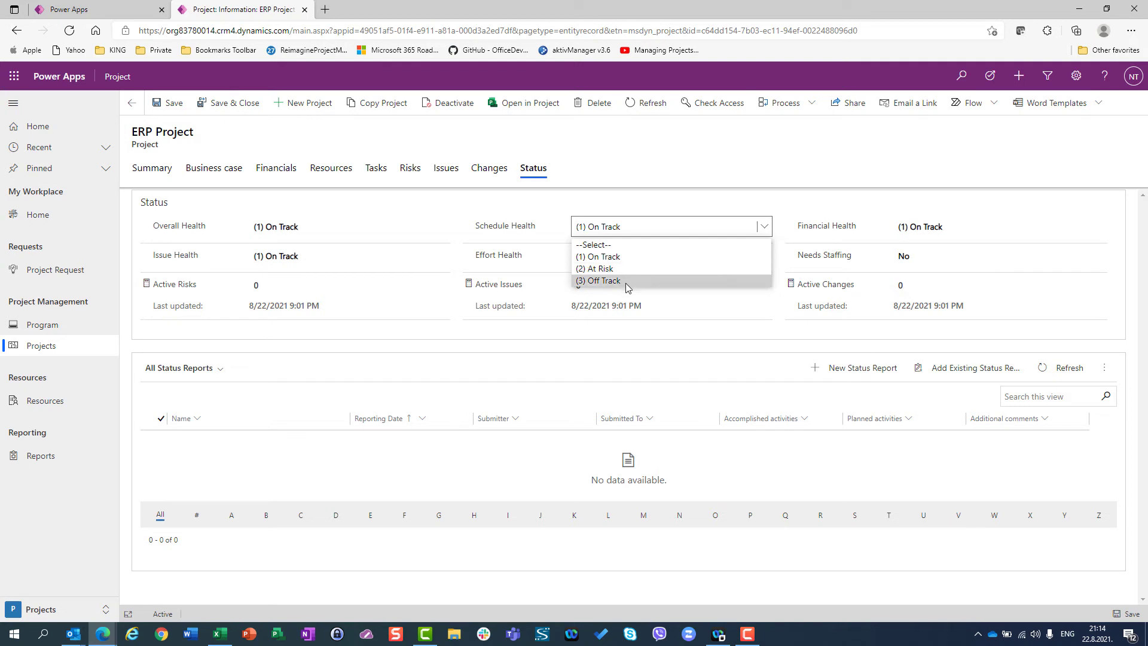
{"action": "left_click", "coordinate": [672, 200]}
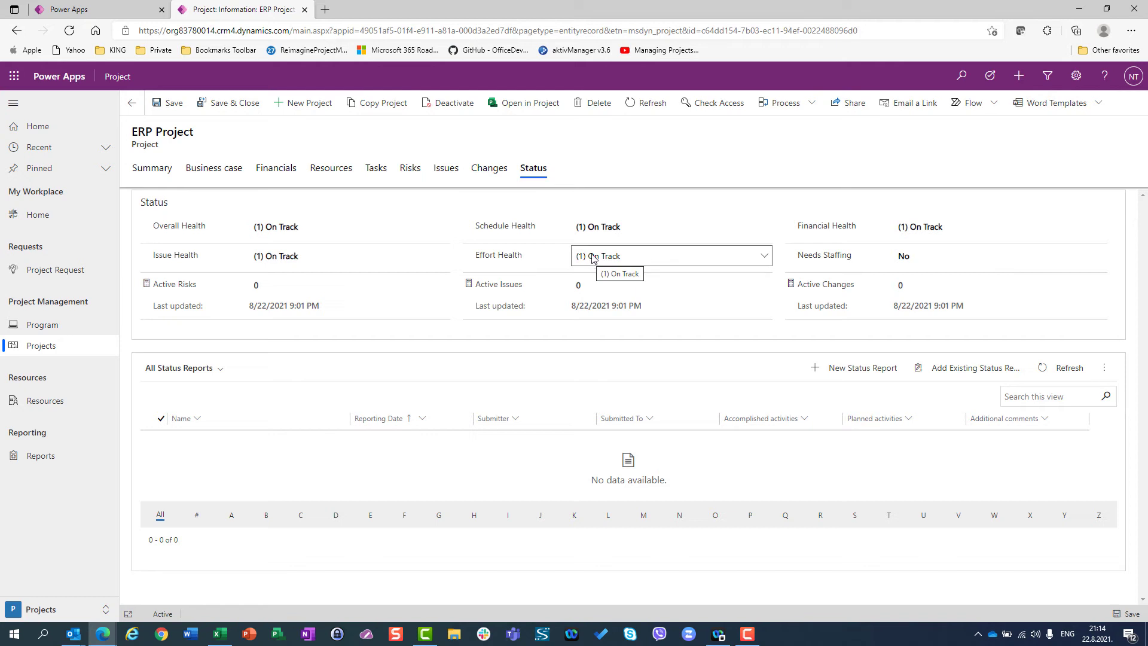
Step: Save the project record and open the ERP Project in Project for the web
{"action": "left_click", "coordinate": [167, 111]}
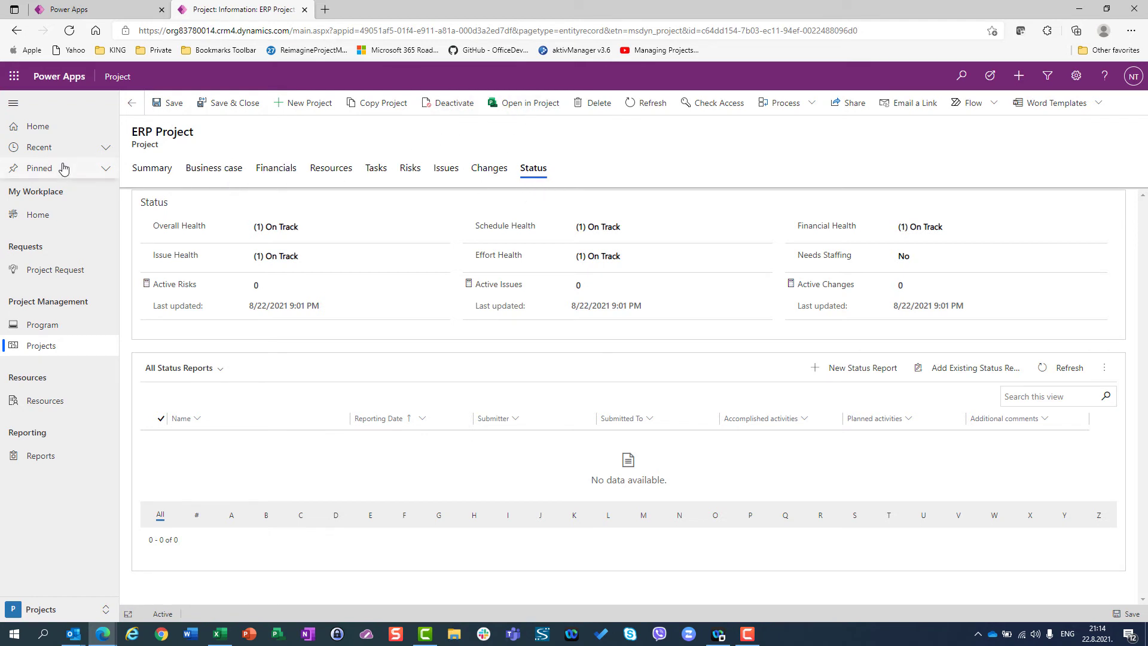
{"action": "left_click", "coordinate": [508, 106]}
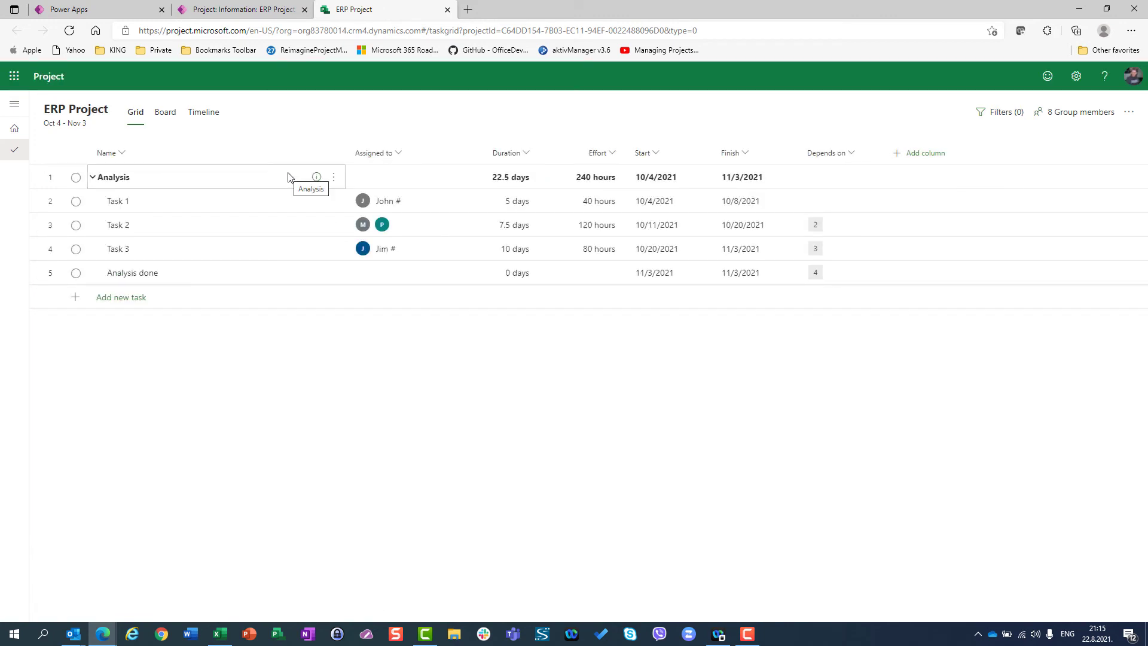
Step: Add a task named Desgin after Analysis done and promote it to the top outline level
{"action": "left_click", "coordinate": [107, 299]}
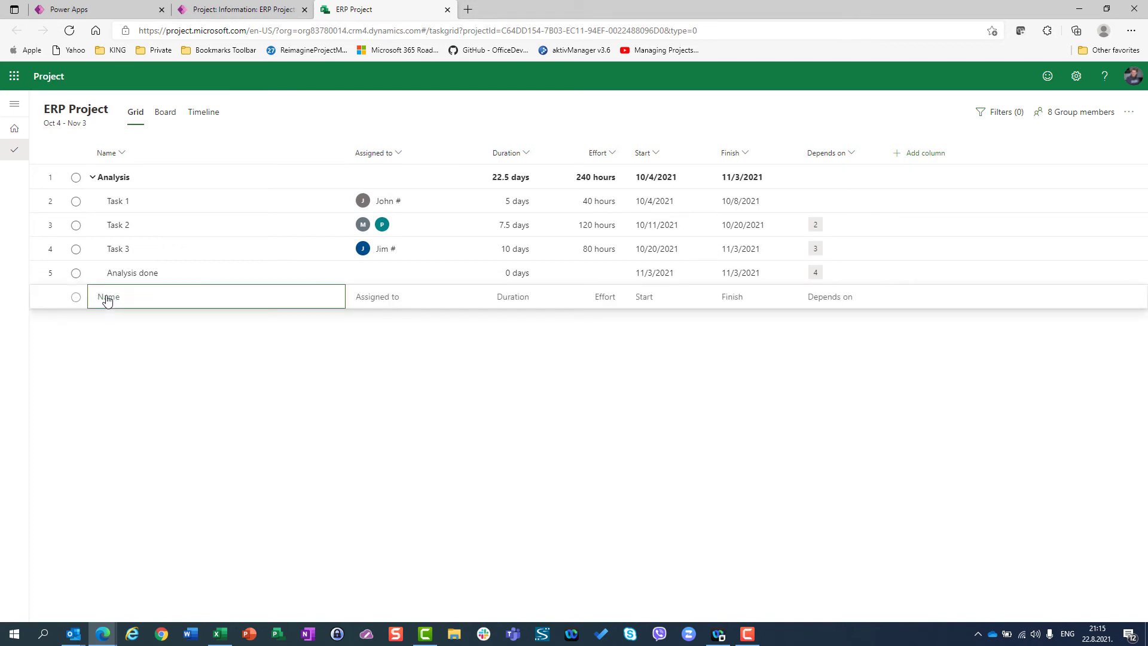
{"action": "type", "text": "Desgin"}
{"action": "key", "text": "Return"}
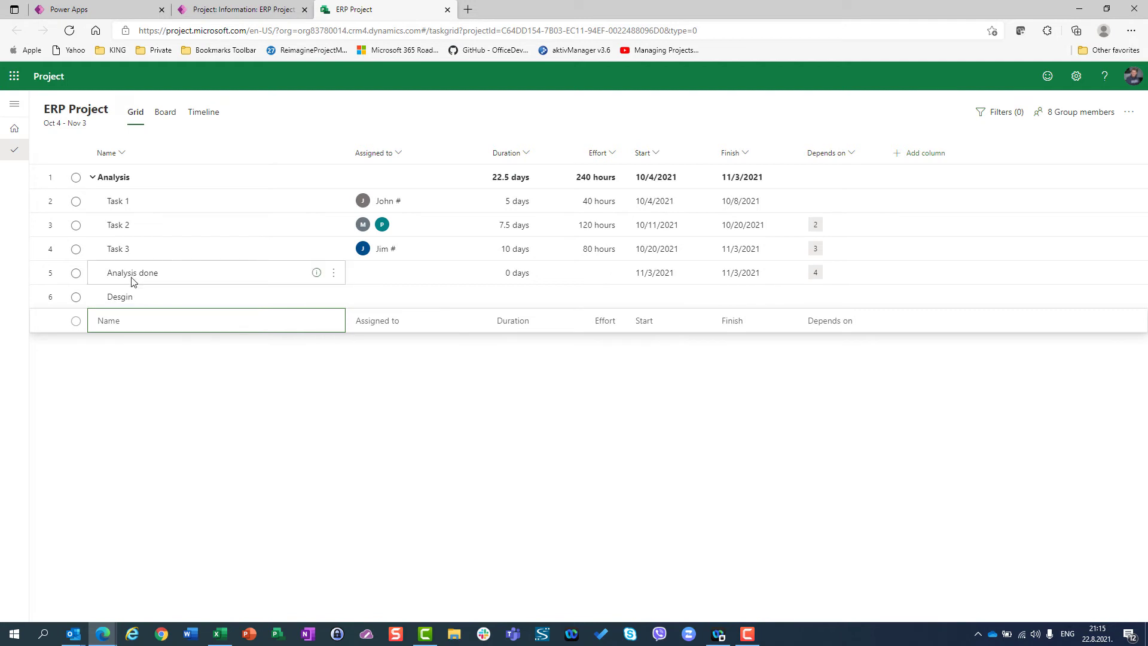
{"action": "right_click", "coordinate": [149, 302]}
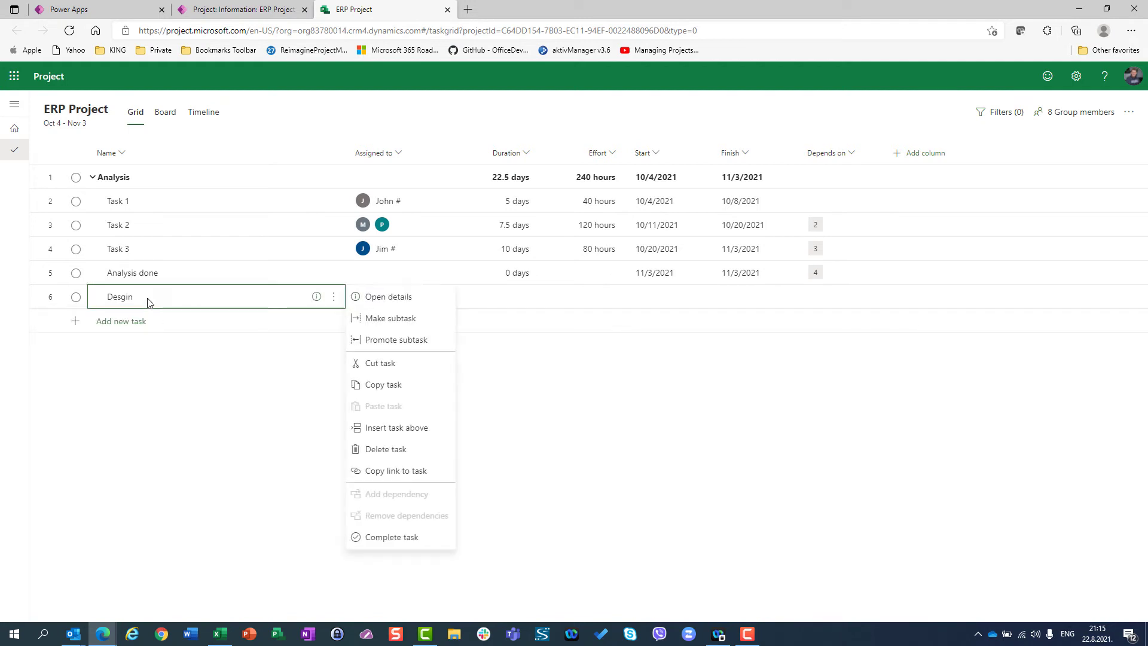
{"action": "left_click", "coordinate": [419, 345]}
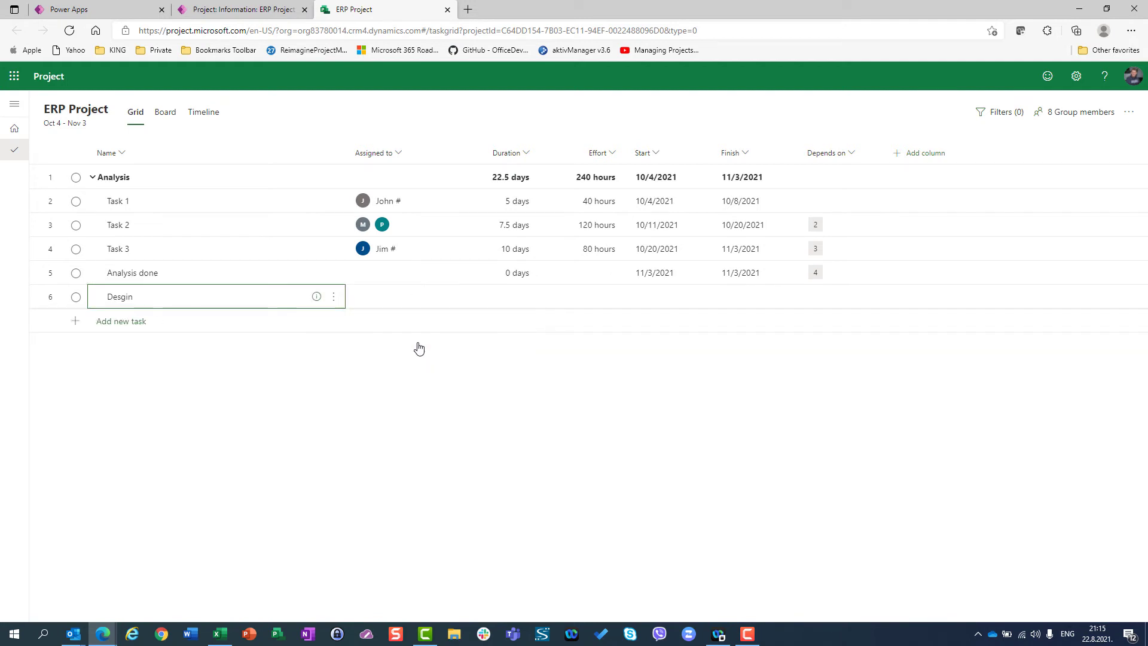
Step: Add three tasks named Task 4, Task 5 and Task 6 below Desgin
{"action": "left_click", "coordinate": [145, 321]}
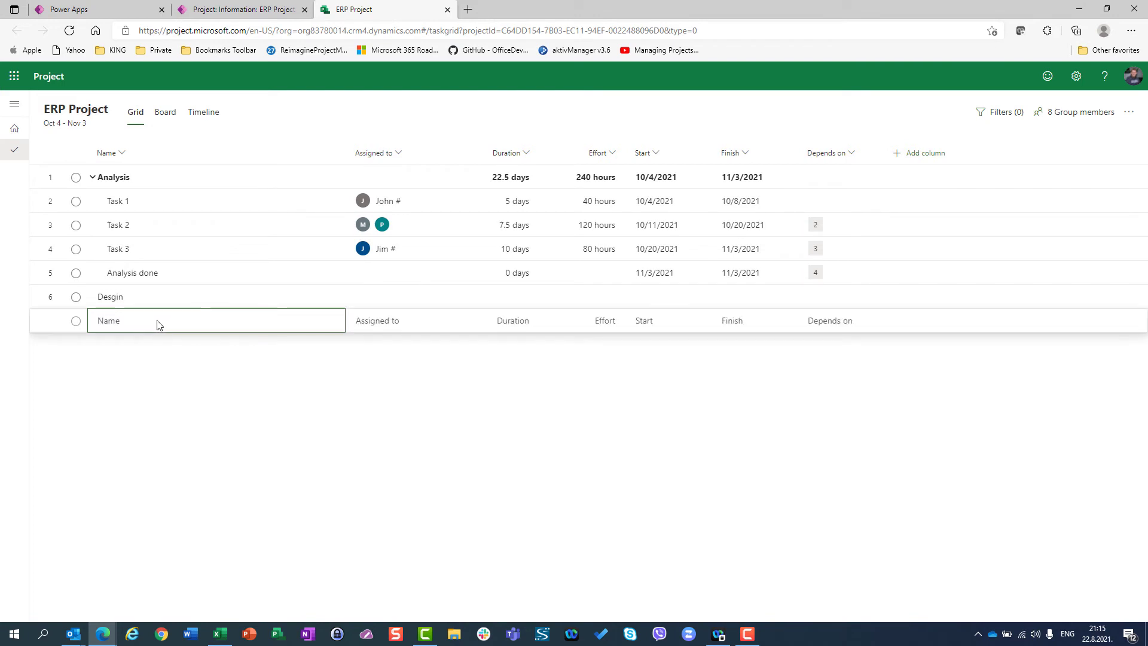
{"action": "left_click", "coordinate": [216, 326]}
{"action": "type", "text": "Task 4"}
{"action": "key", "text": "Return"}
{"action": "type", "text": "Task 5"}
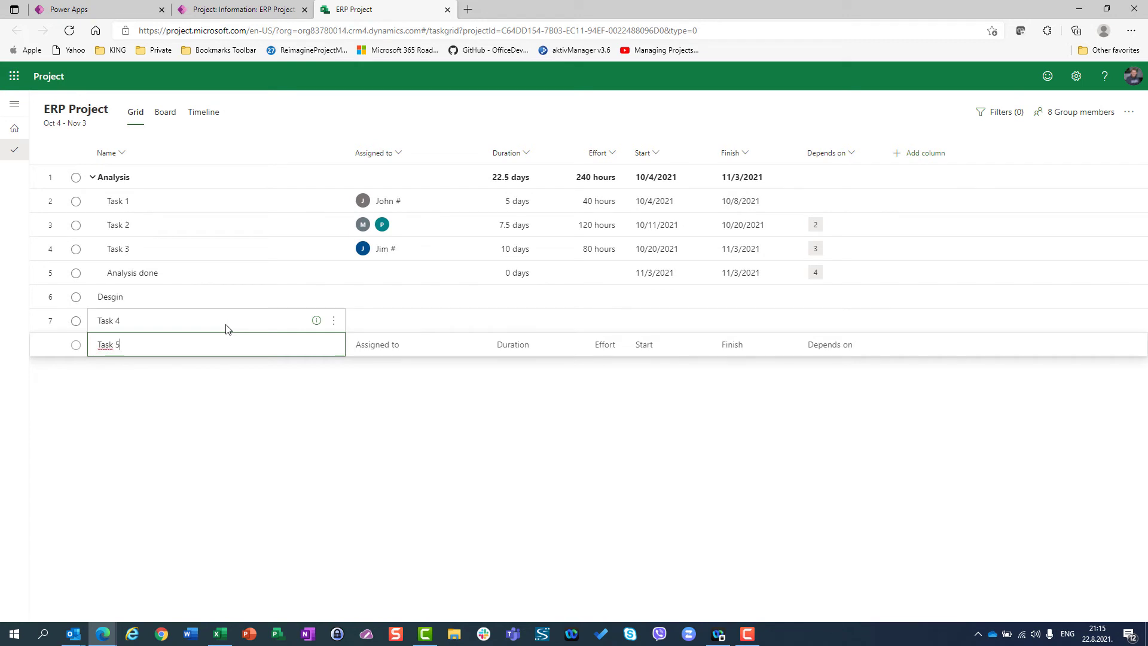
{"action": "key", "text": "Return"}
{"action": "type", "text": "Task 6"}
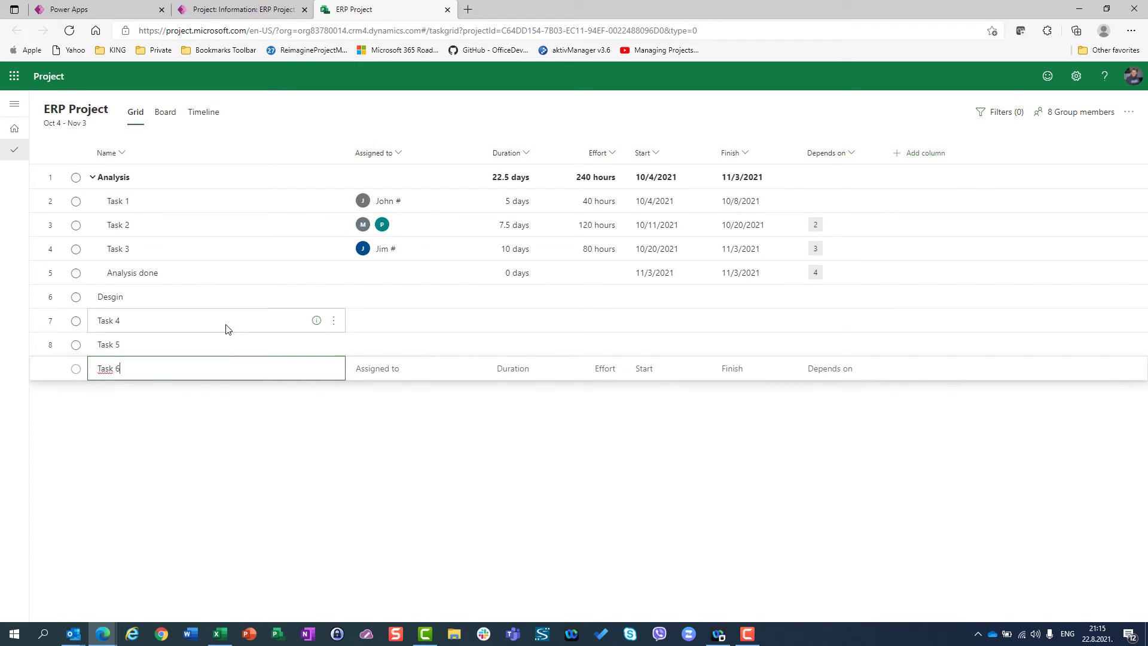
{"action": "key", "text": "Return"}
Step: Make Task 4, Task 5 and Task 6 subtasks of Desgin
{"action": "key", "text": "Up"}
{"action": "key", "text": "Up"}
{"action": "key", "text": "Up"}
{"action": "key", "text": "Right"}
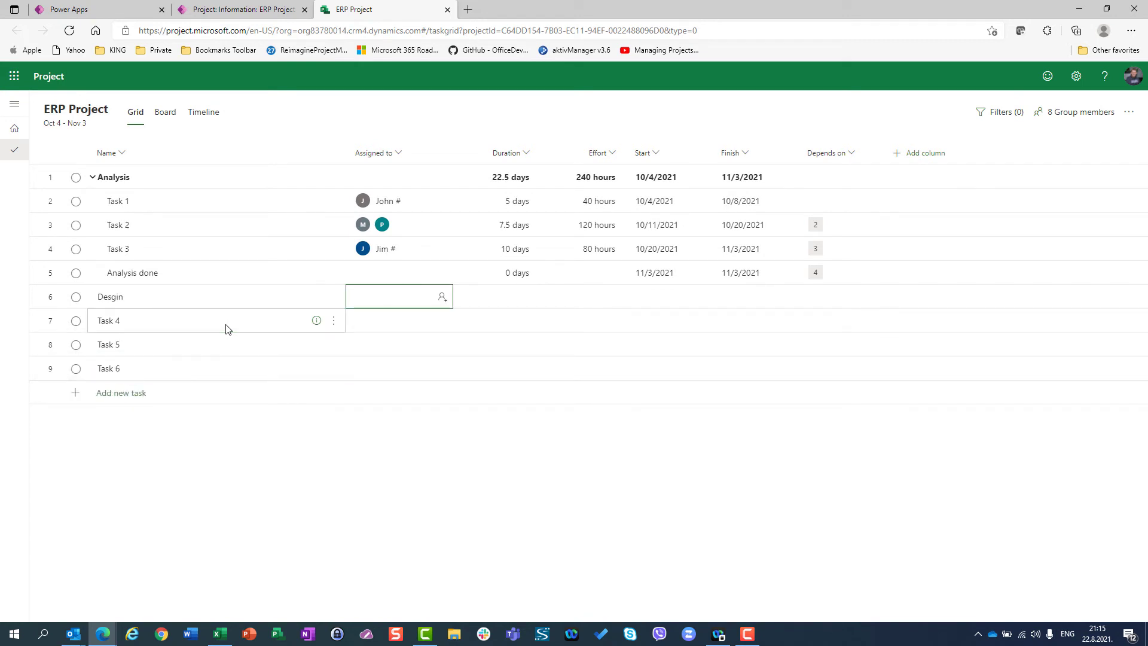
{"action": "key", "text": "Right"}
{"action": "key", "text": "Right"}
{"action": "key", "text": "Right"}
{"action": "key", "text": "Right"}
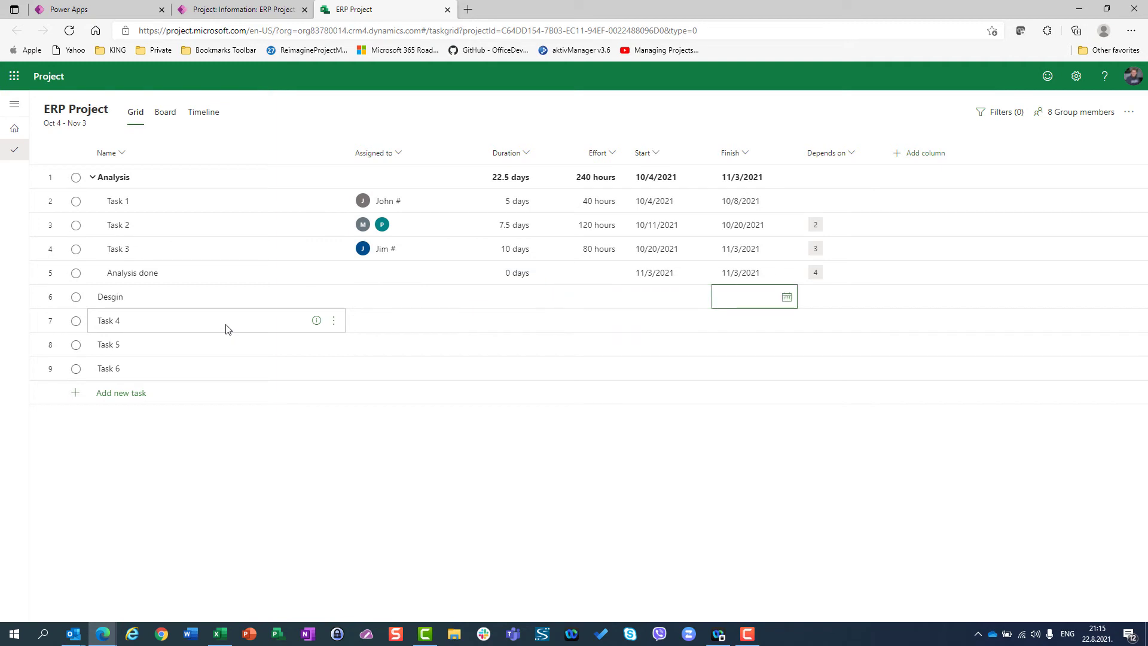
{"action": "key", "text": "Left"}
{"action": "key", "text": "Left"}
{"action": "key", "text": "Left"}
{"action": "key", "text": "Left"}
{"action": "key", "text": "Left"}
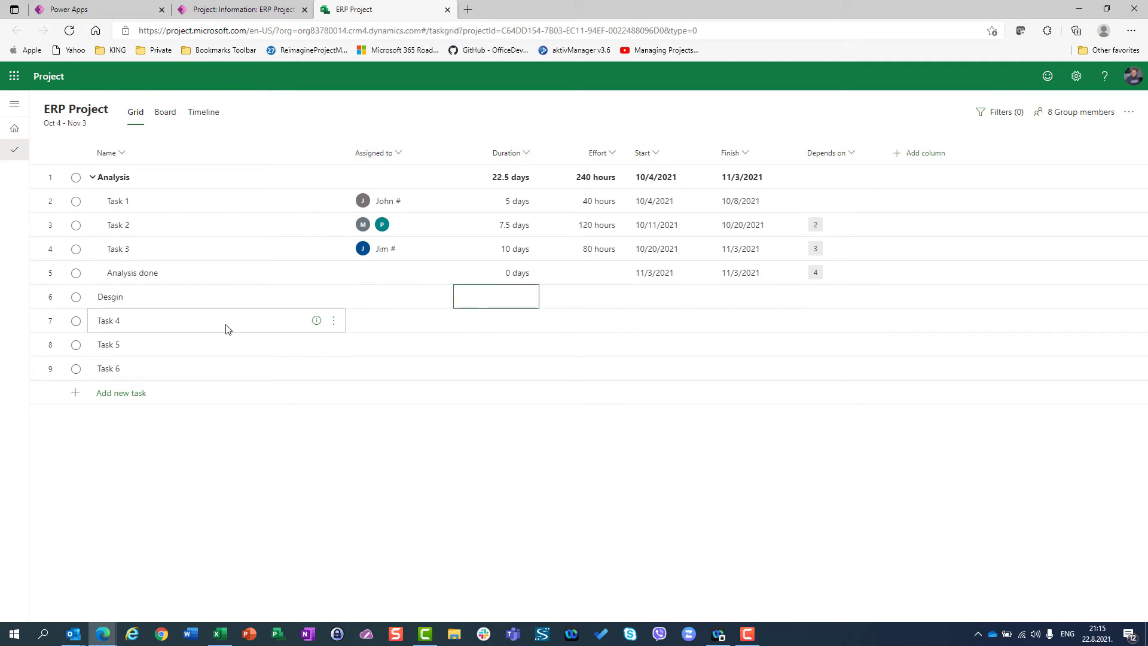
{"action": "key", "text": "Down"}
{"action": "key", "text": "shift+Down"}
{"action": "key", "text": "shift+Down"}
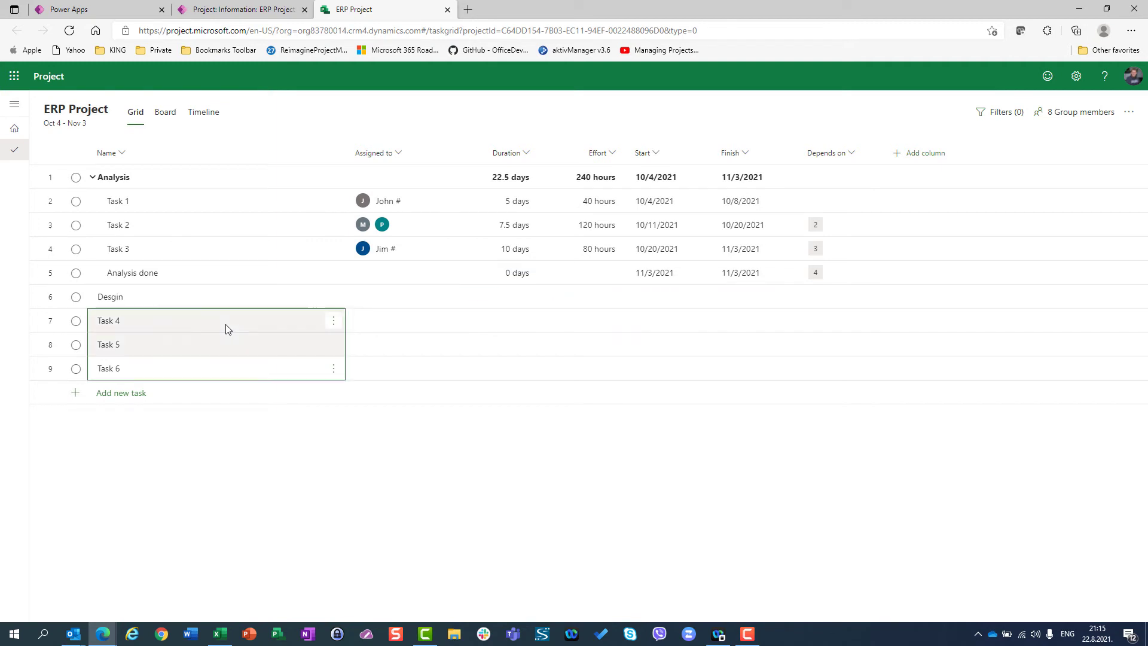
{"action": "key", "text": "shift+F10"}
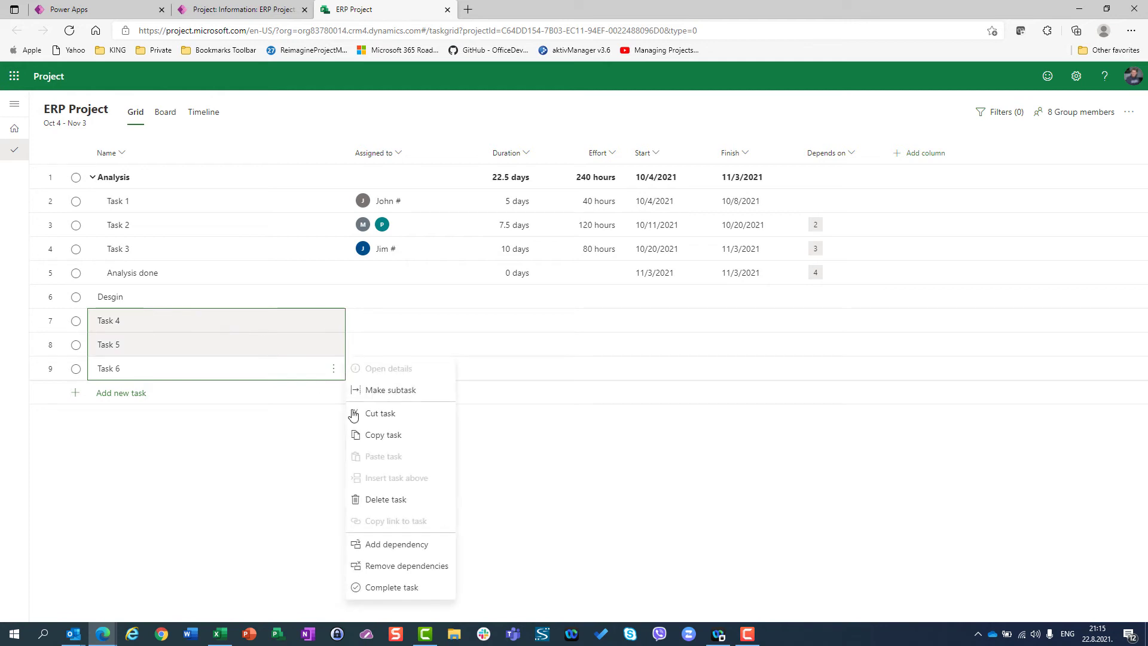
{"action": "left_click", "coordinate": [407, 391]}
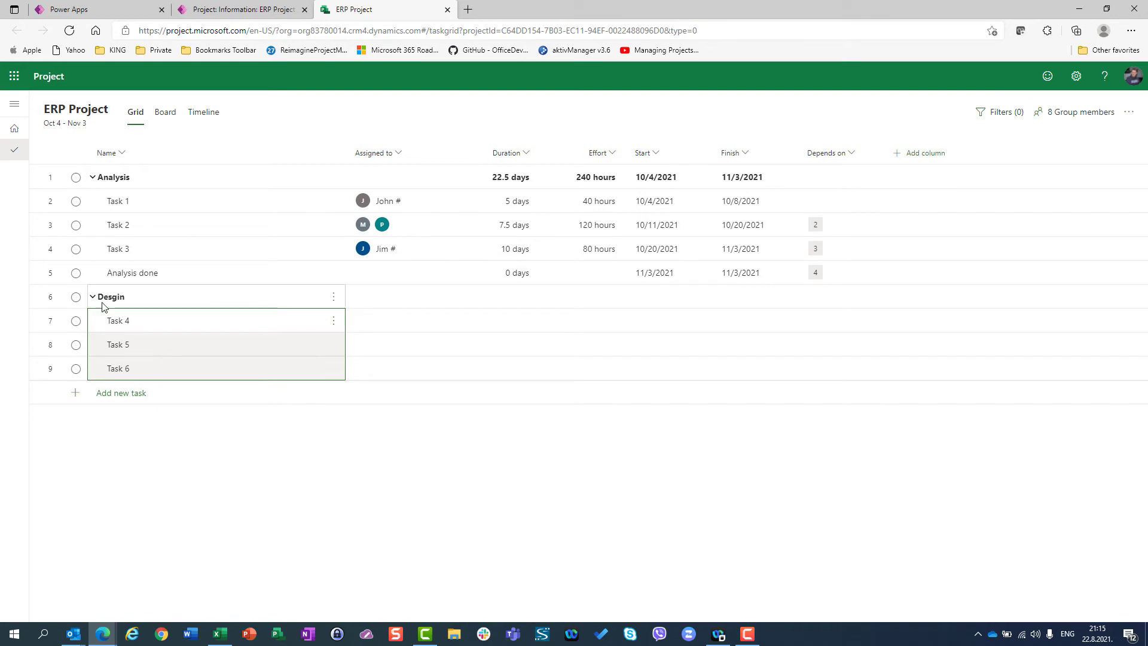
Step: Add a task named Design done after Task 6
{"action": "left_click", "coordinate": [164, 402]}
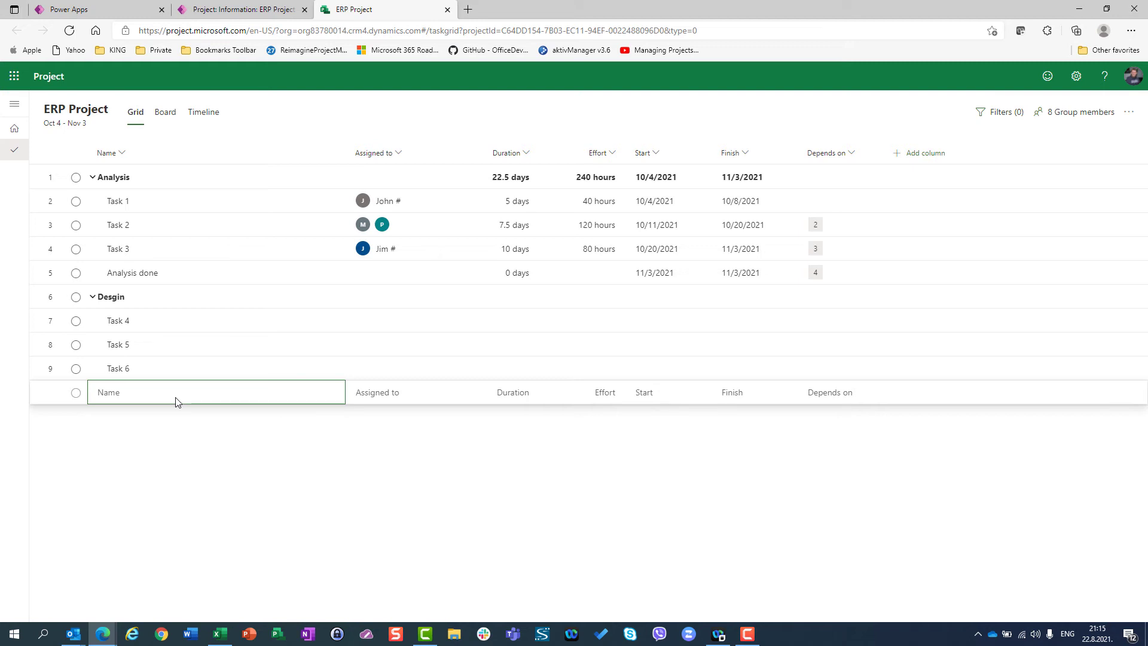
{"action": "type", "text": "Design done"}
{"action": "key", "text": "Return"}
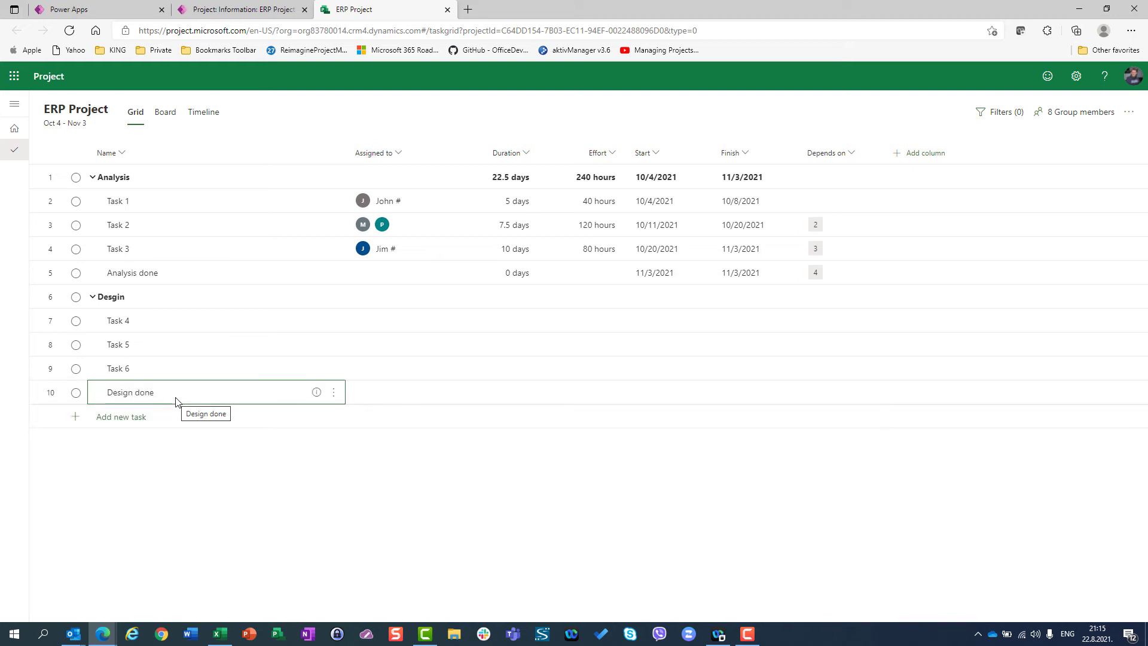
Step: Make Task 4 depend on Analysis done and Task 5 depend on Task 4
{"action": "left_click", "coordinate": [822, 317]}
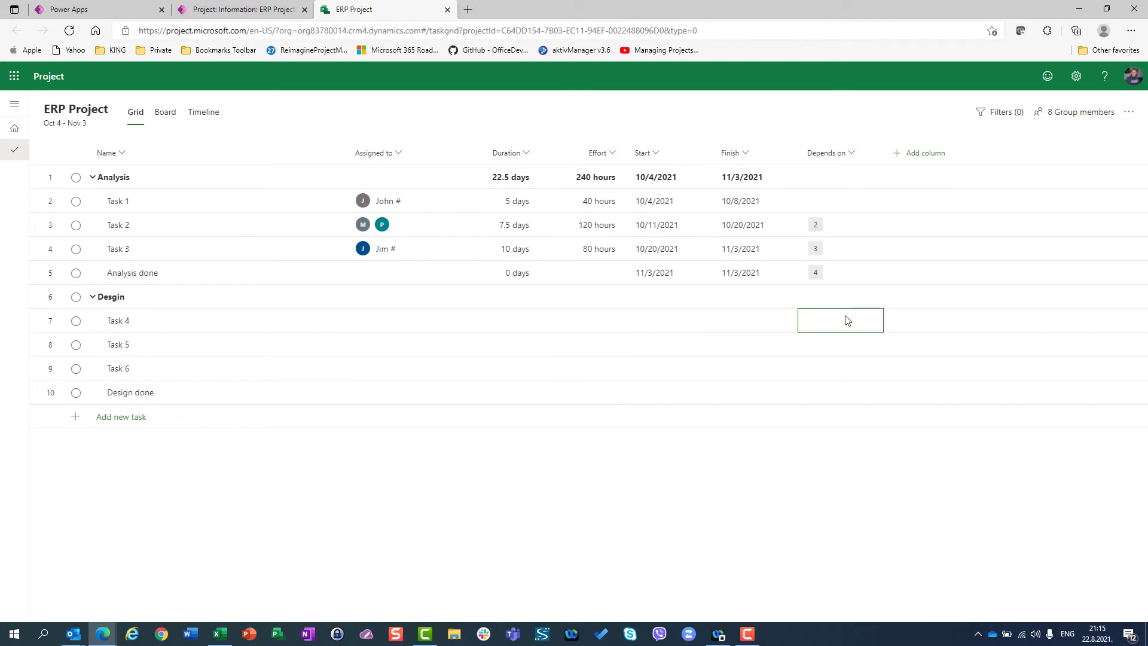
{"action": "type", "text": "Analysis"}
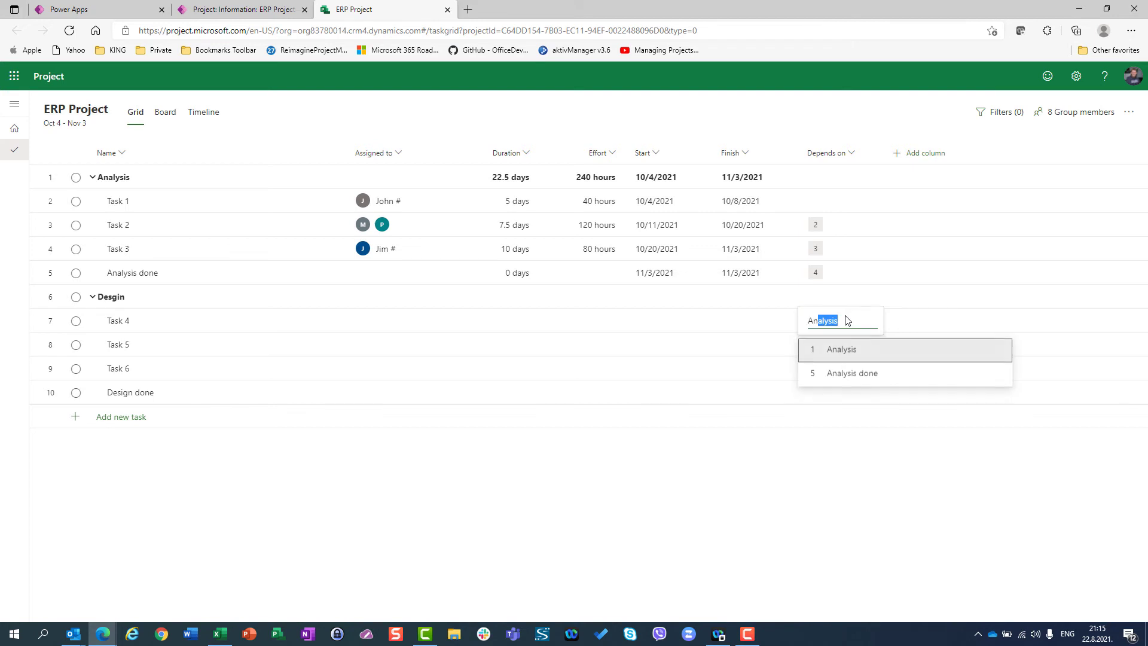
{"action": "key", "text": "Down"}
{"action": "key", "text": "Return"}
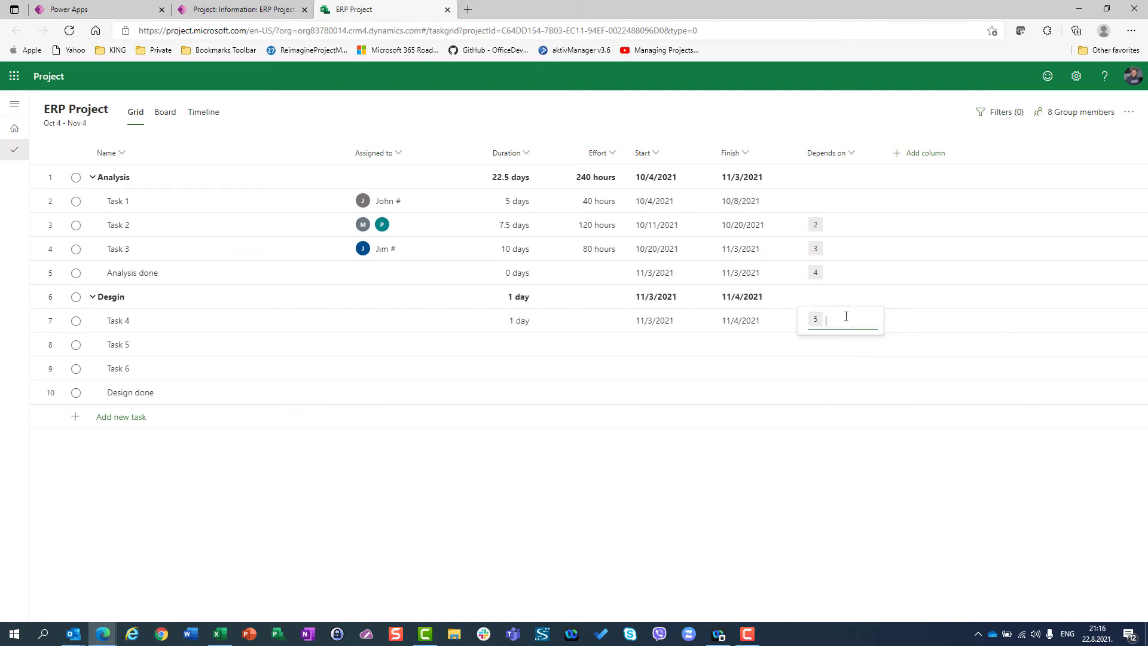
{"action": "left_click", "coordinate": [850, 339]}
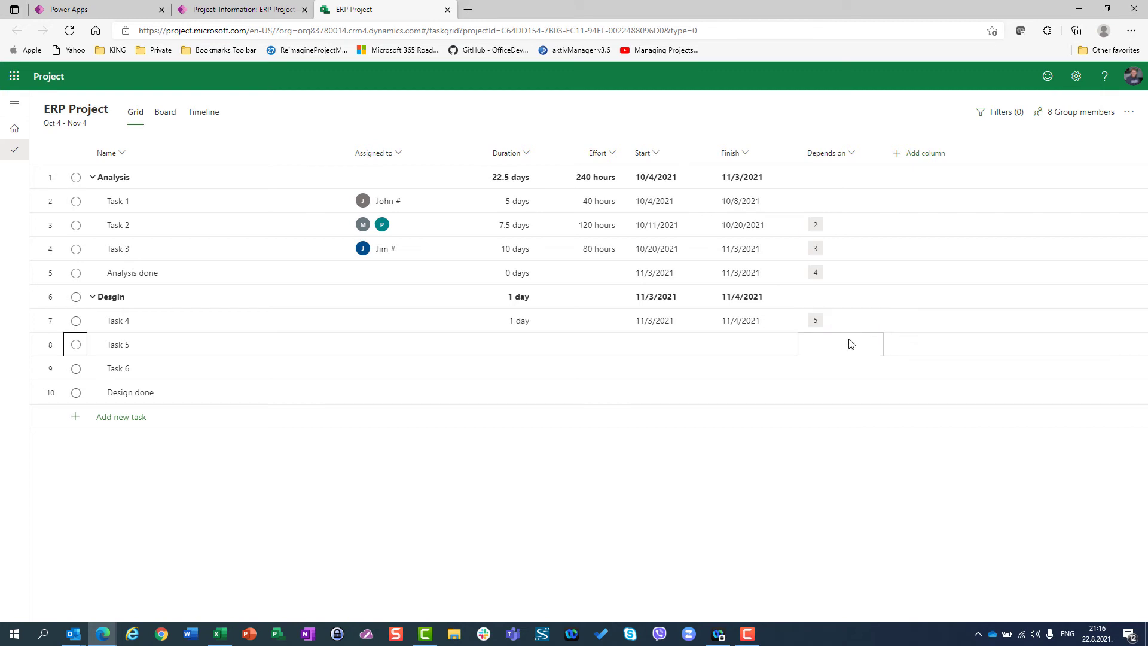
{"action": "type", "text": "Task 1"}
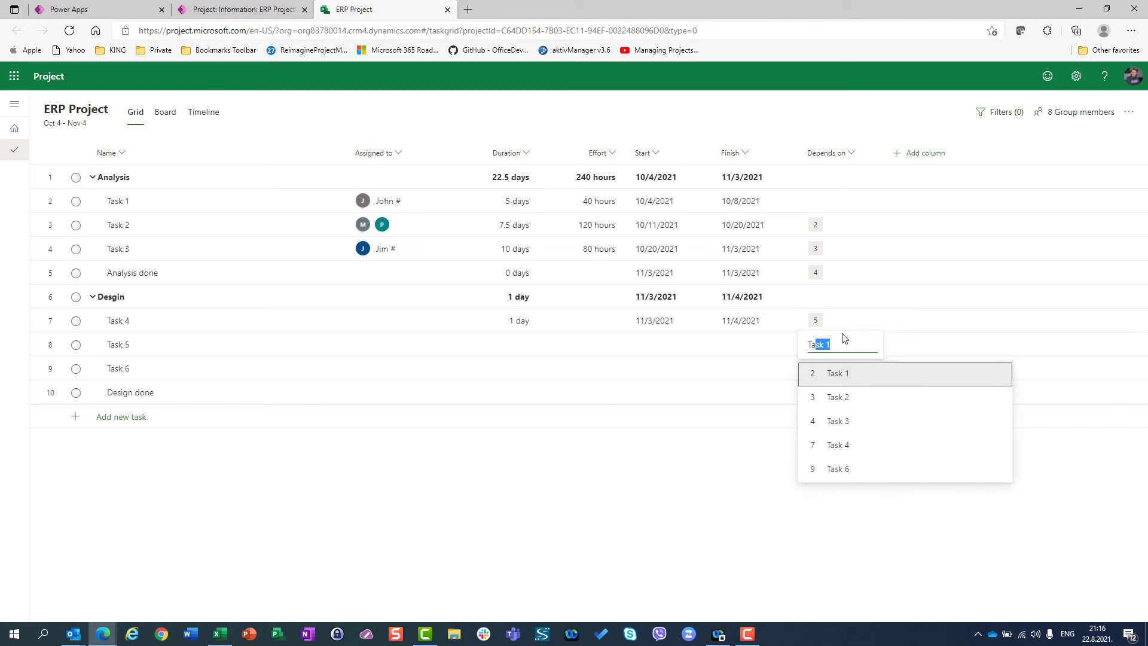
{"action": "left_click", "coordinate": [849, 448]}
Step: Make Task 6 depend on Task 5
{"action": "left_click", "coordinate": [825, 372]}
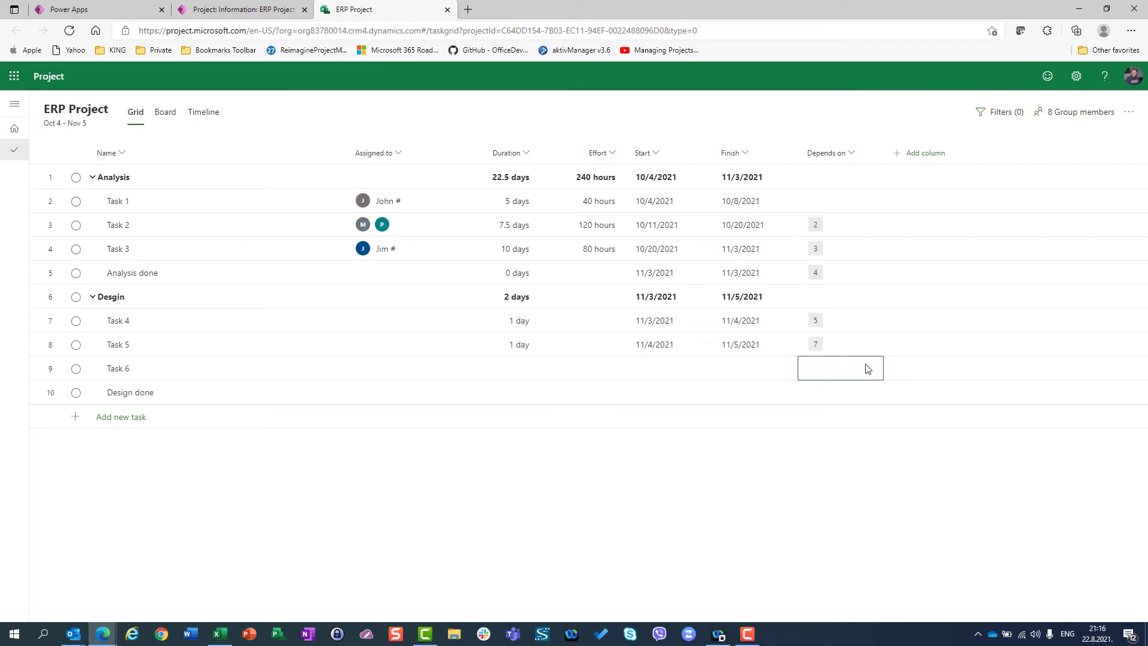
{"action": "type", "text": "Task 1"}
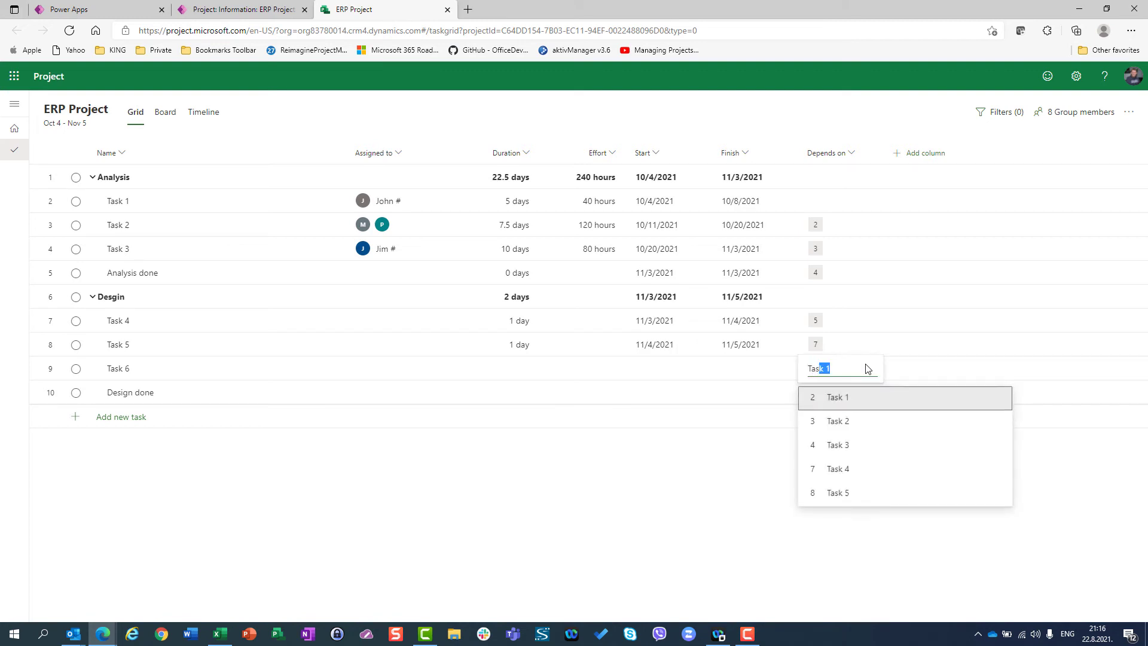
{"action": "key", "text": "Down"}
{"action": "key", "text": "Down"}
{"action": "key", "text": "Down"}
{"action": "key", "text": "Down"}
{"action": "key", "text": "Return"}
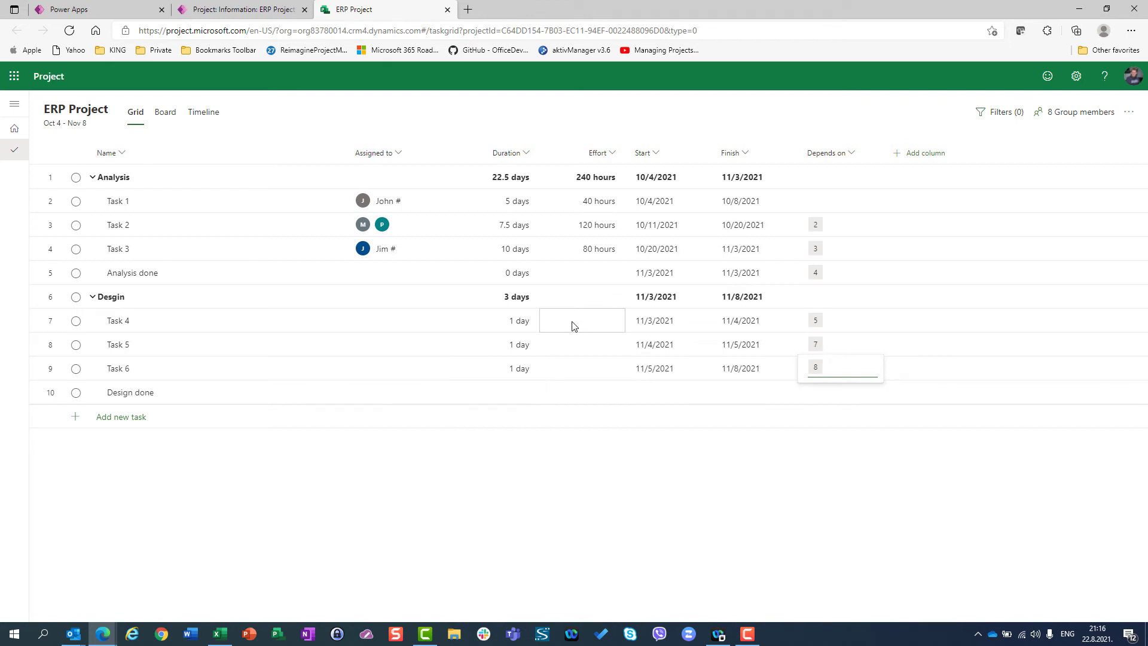
Step: Assign Task 4 to the group member who has Task 1, and Task 5 to the first assignee of Task 2
{"action": "left_click", "coordinate": [443, 321]}
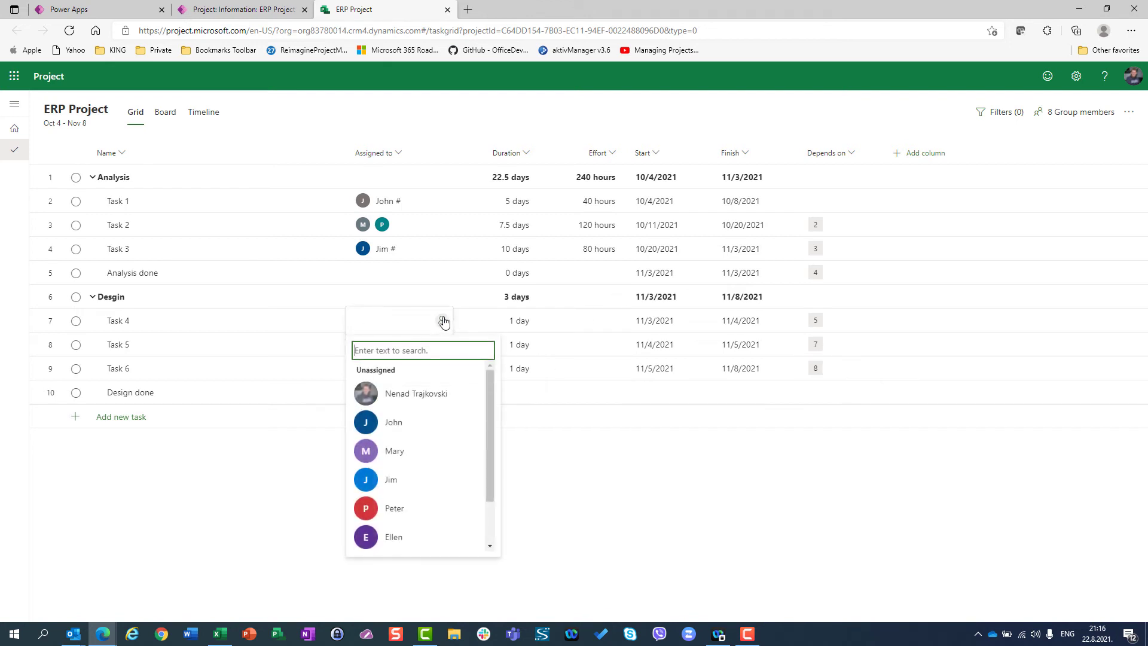
{"action": "left_click", "coordinate": [392, 428]}
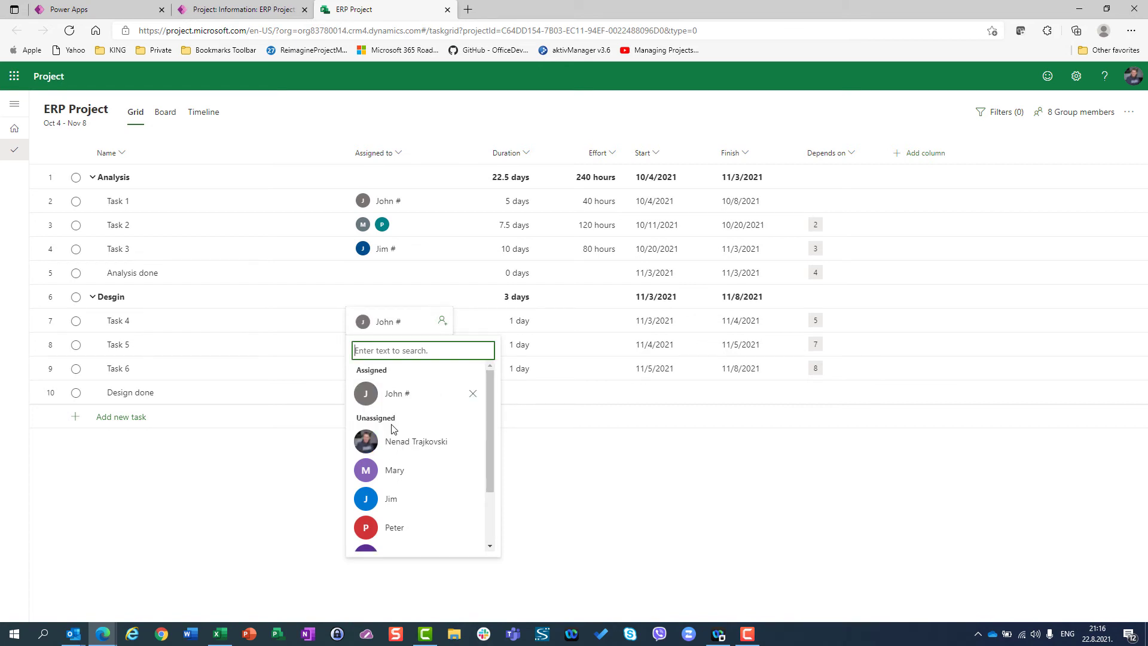
{"action": "left_click", "coordinate": [236, 349]}
{"action": "left_click", "coordinate": [417, 350]}
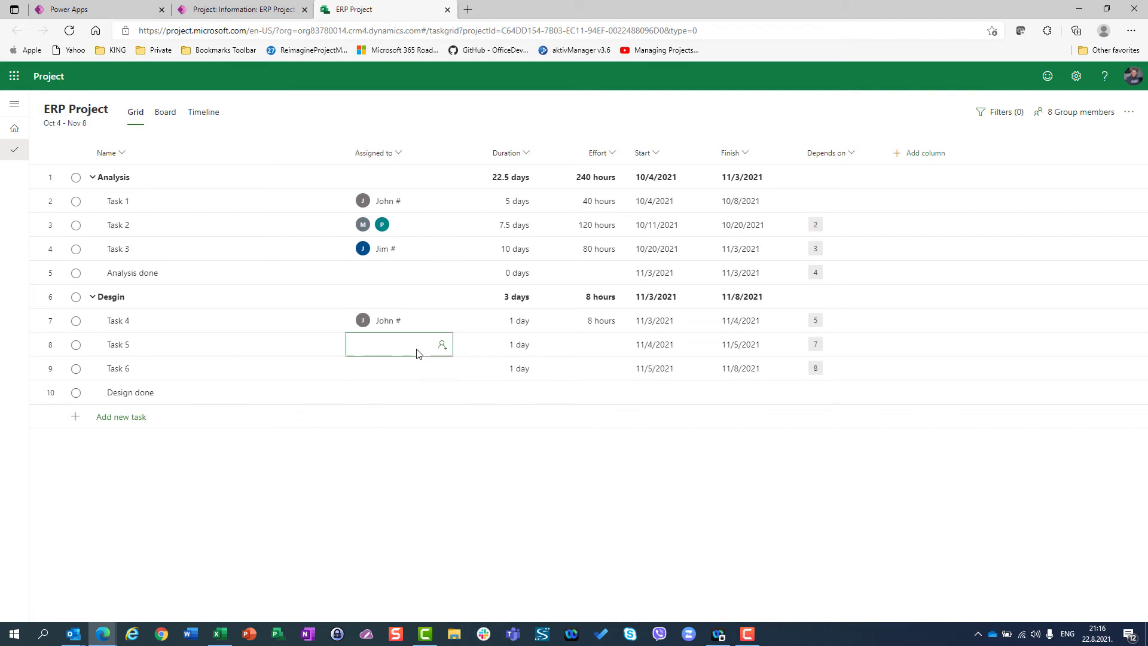
{"action": "left_click", "coordinate": [445, 352]}
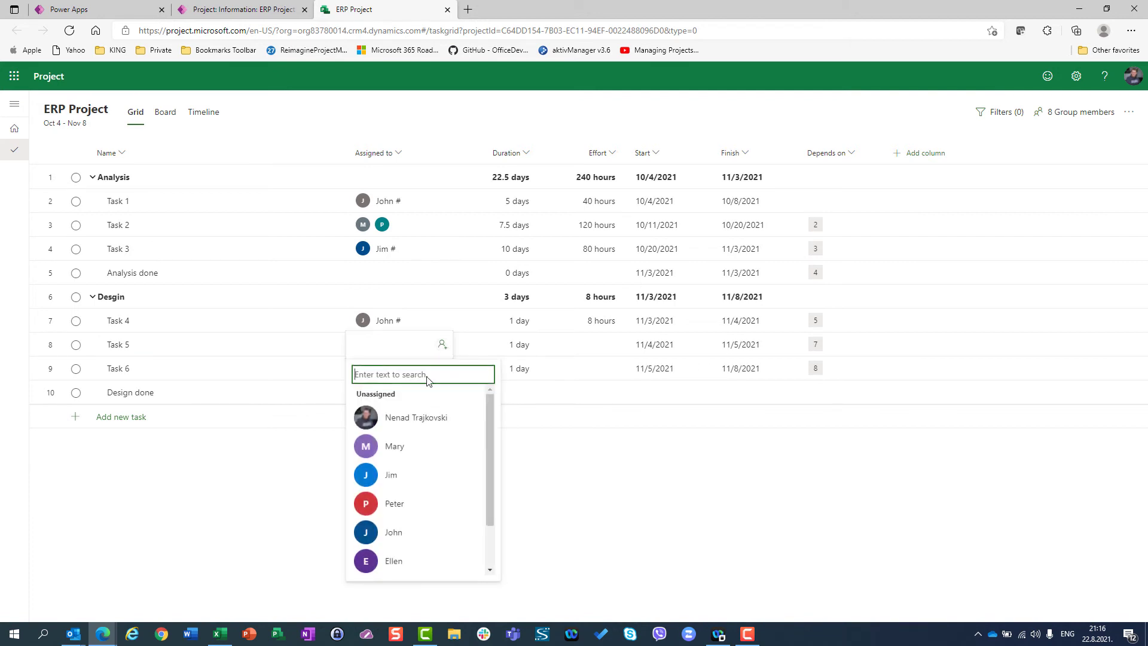
{"action": "left_click", "coordinate": [397, 445]}
{"action": "left_click", "coordinate": [245, 368]}
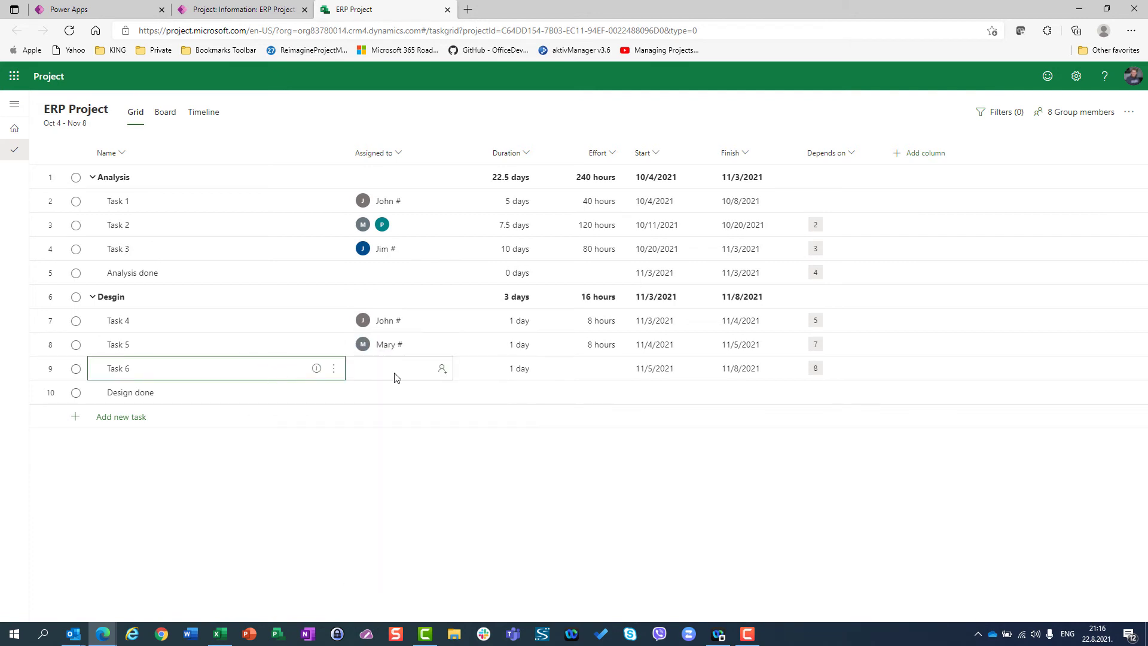
Step: Assign Task 6 to the second assignee of Task 2 and to another group member whose initial is P
{"action": "left_click", "coordinate": [442, 371]}
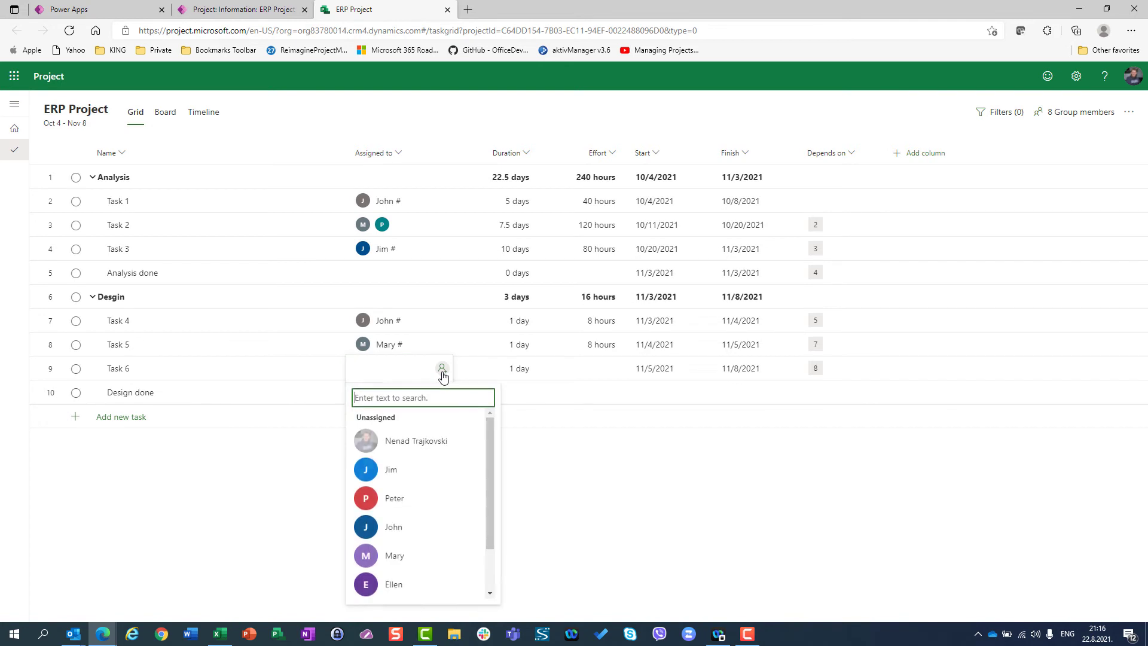
{"action": "left_click", "coordinate": [395, 505]}
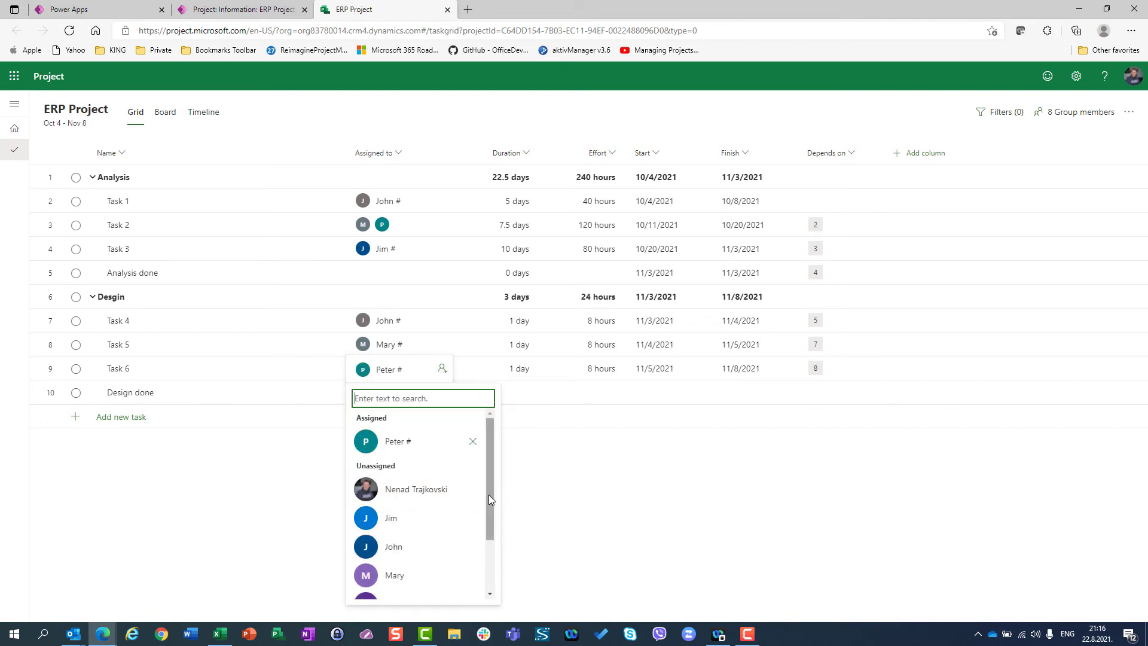
{"action": "left_click_drag", "start_coordinate": [489, 494], "coordinate": [486, 526]}
{"action": "left_click", "coordinate": [418, 565]}
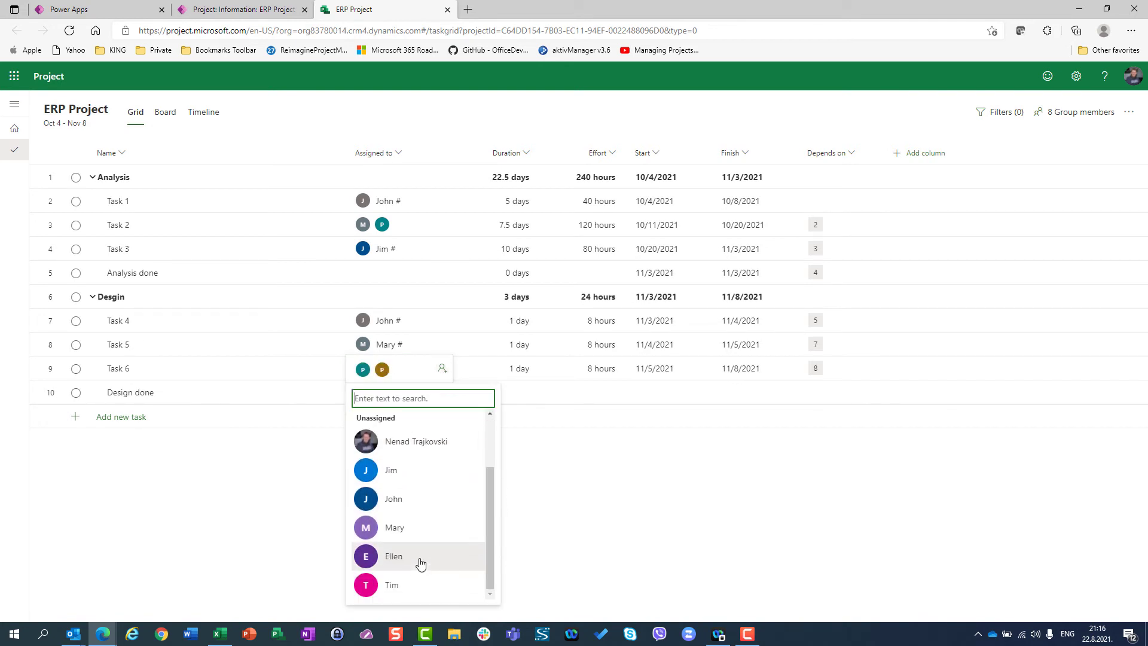
{"action": "left_click", "coordinate": [1008, 303]}
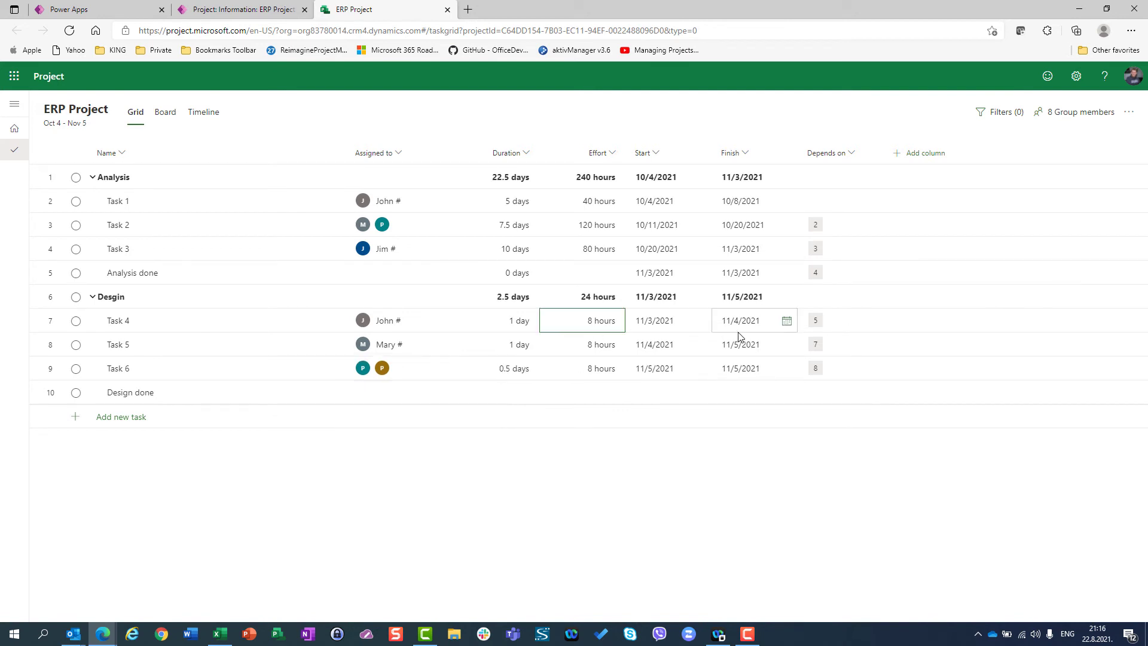
Step: Set the effort to 40 hours for Task 4, 80 hours for Task 5 and 160 hours for Task 6
{"action": "type", "text": "40"}
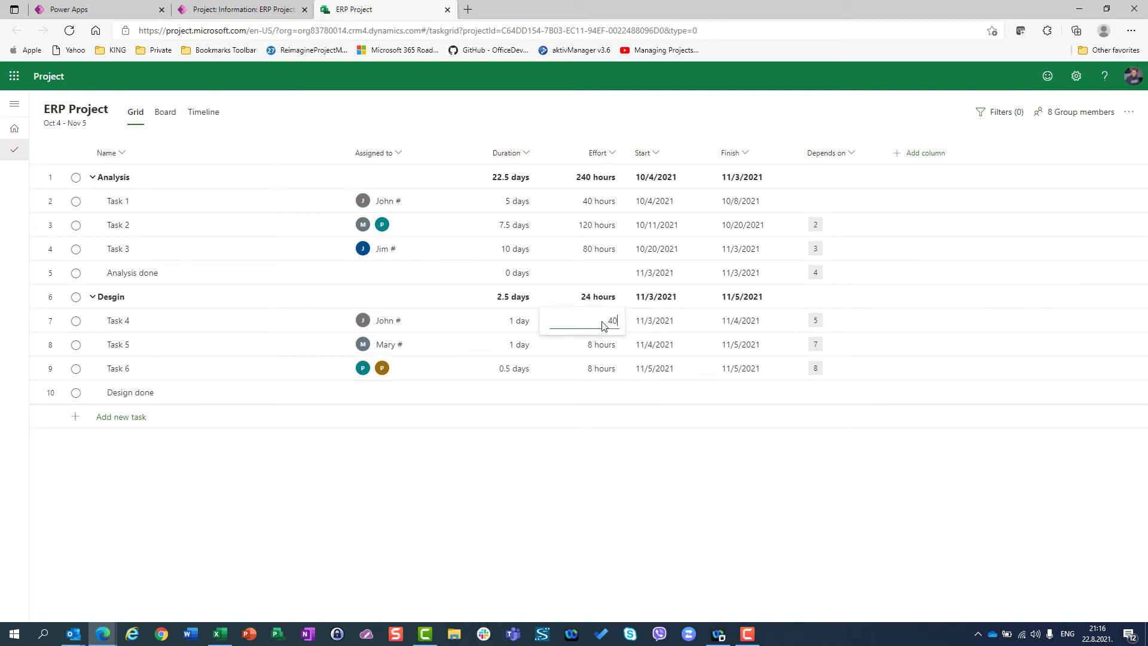
{"action": "key", "text": "Return"}
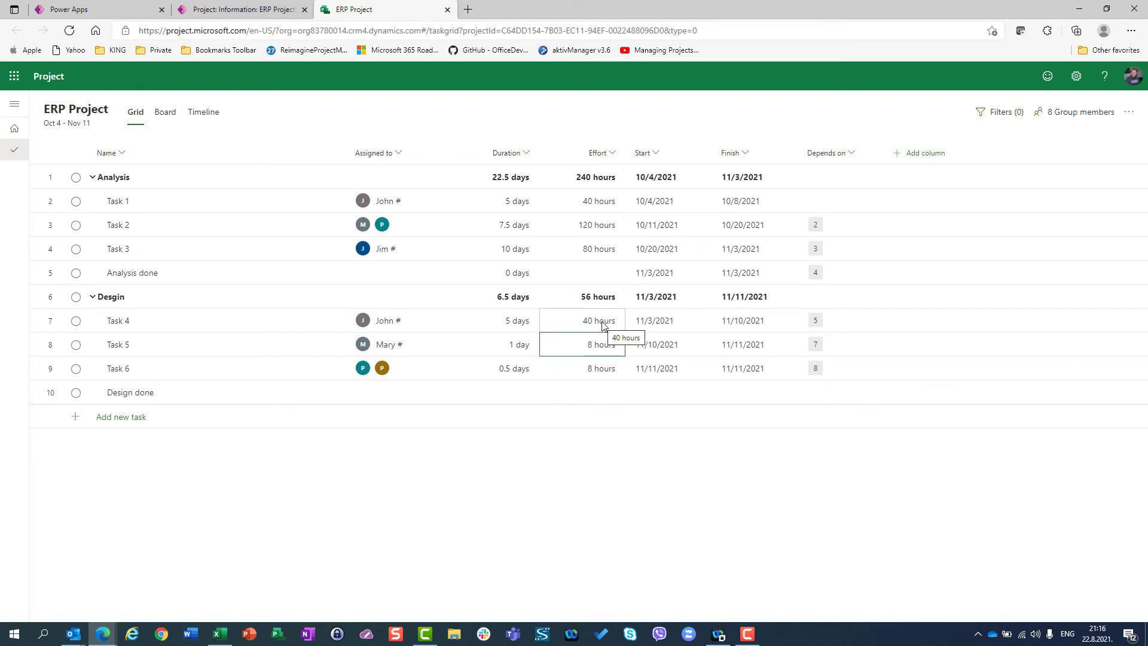
{"action": "type", "text": "80"}
{"action": "key", "text": "Return"}
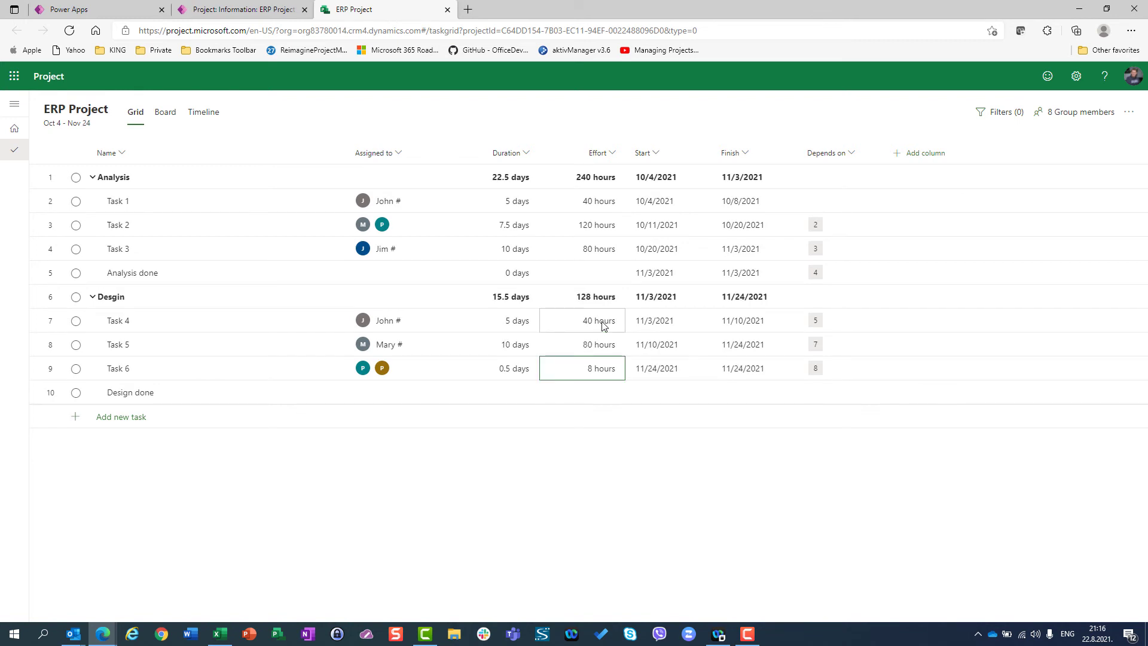
{"action": "type", "text": "160"}
{"action": "key", "text": "Return"}
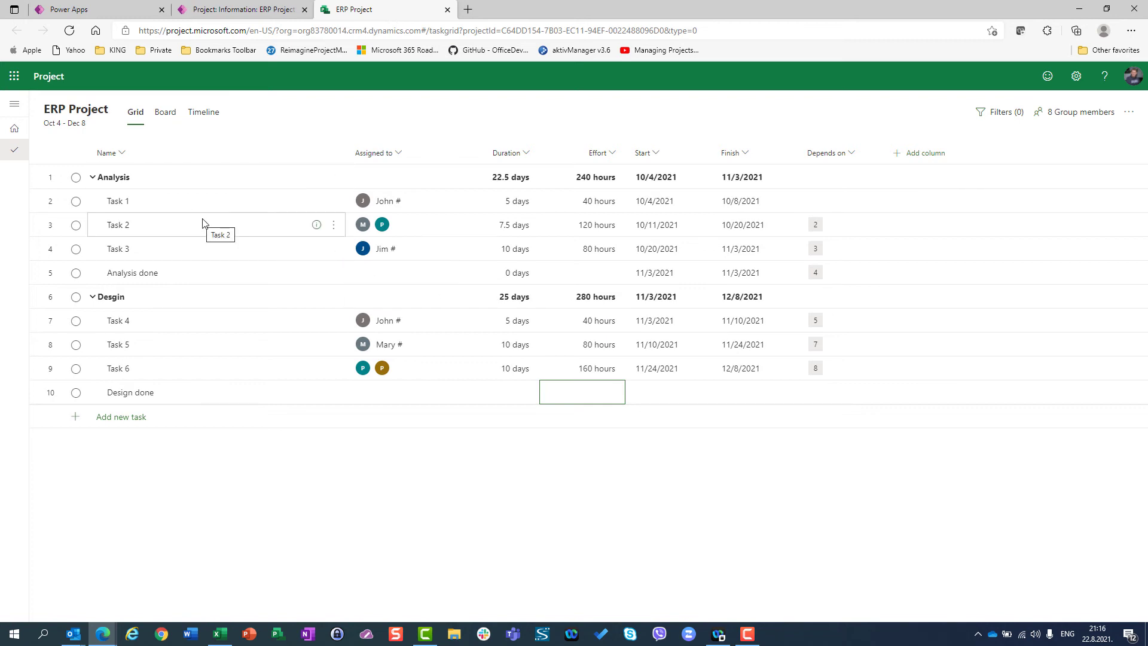
Step: Open the Project home page, then switch to the ERP Project record in Power Apps and view its tasks
{"action": "left_click", "coordinate": [50, 78]}
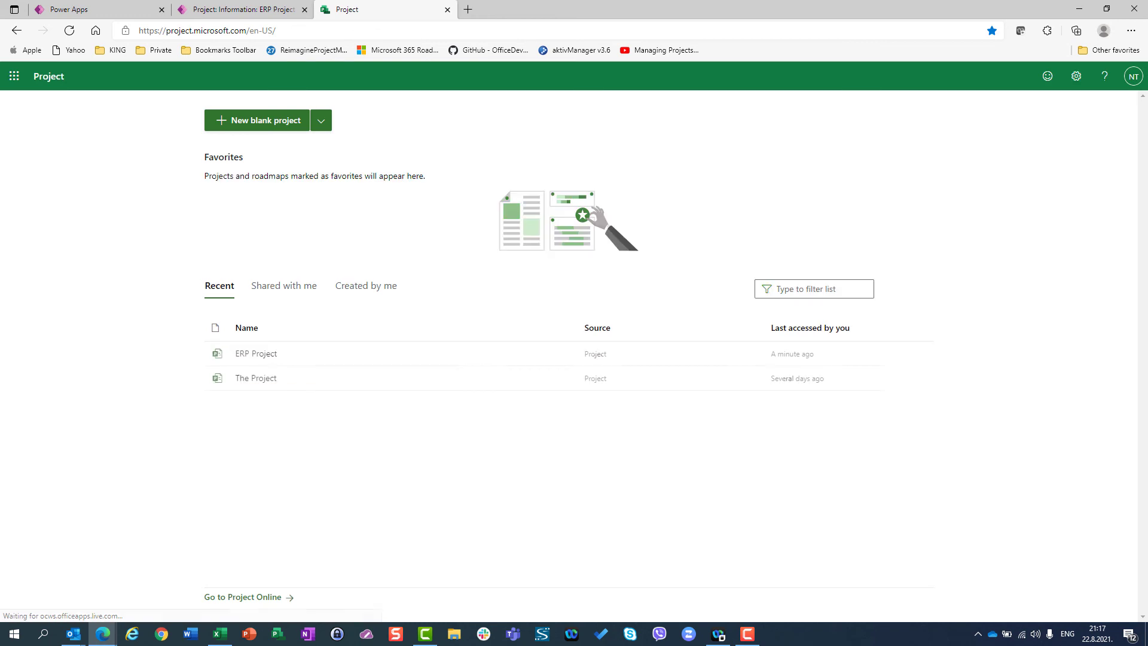
{"action": "left_click", "coordinate": [243, 355]}
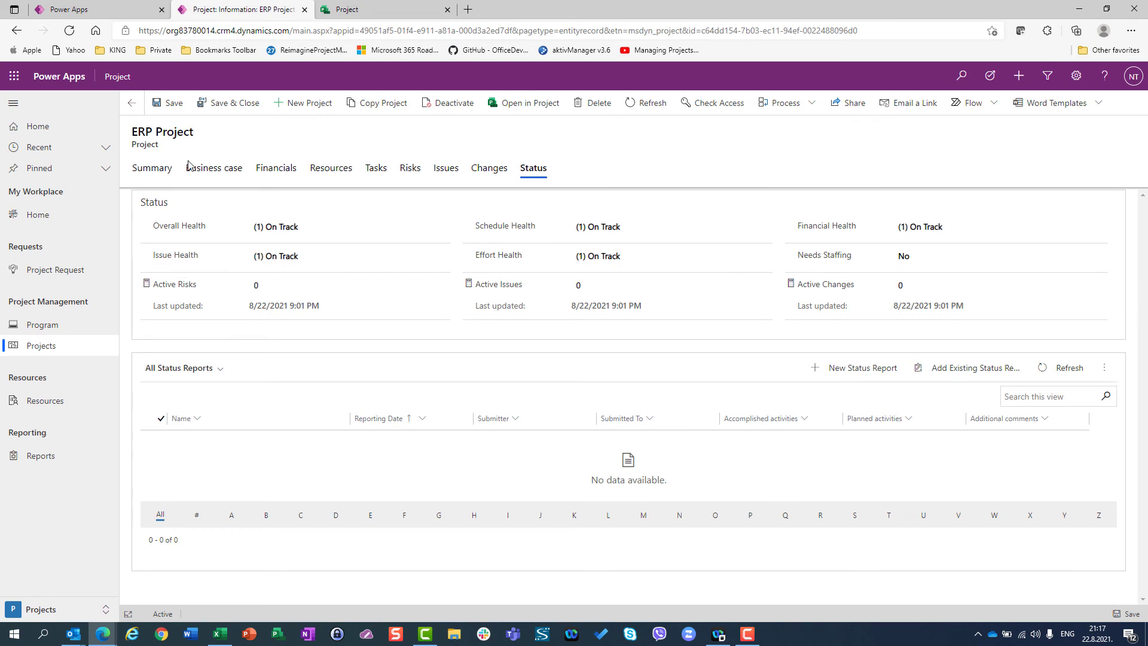
{"action": "left_click", "coordinate": [221, 105]}
{"action": "left_click", "coordinate": [372, 172]}
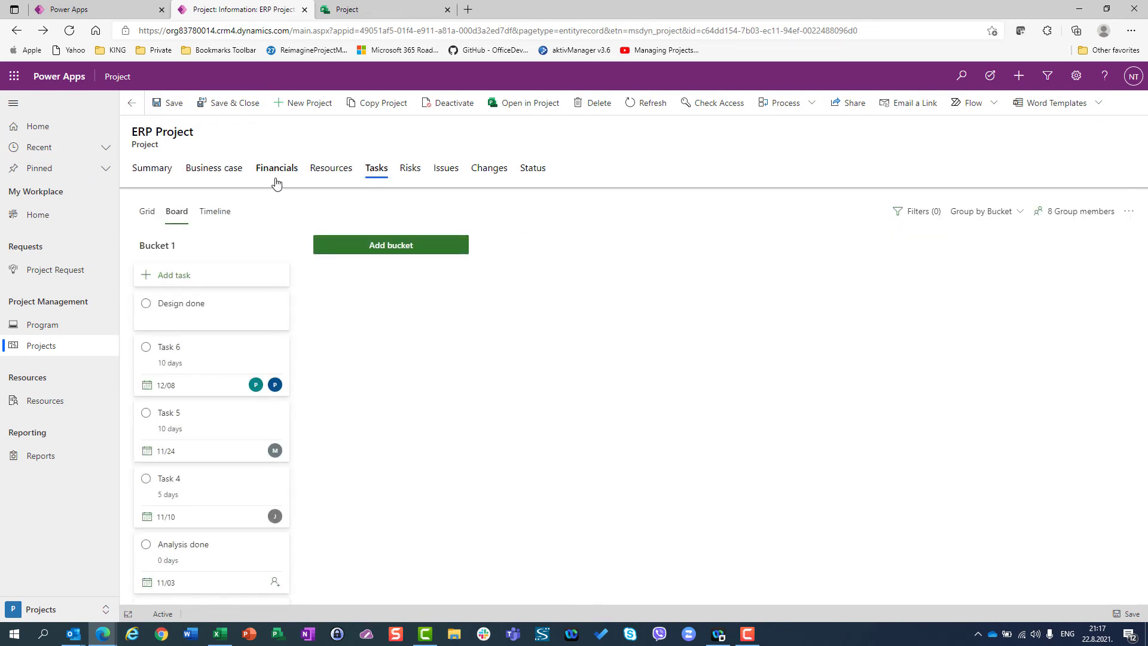
Step: Show the ERP Project tasks as a grid and correct the second summary task's name to Design
{"action": "left_click", "coordinate": [147, 213]}
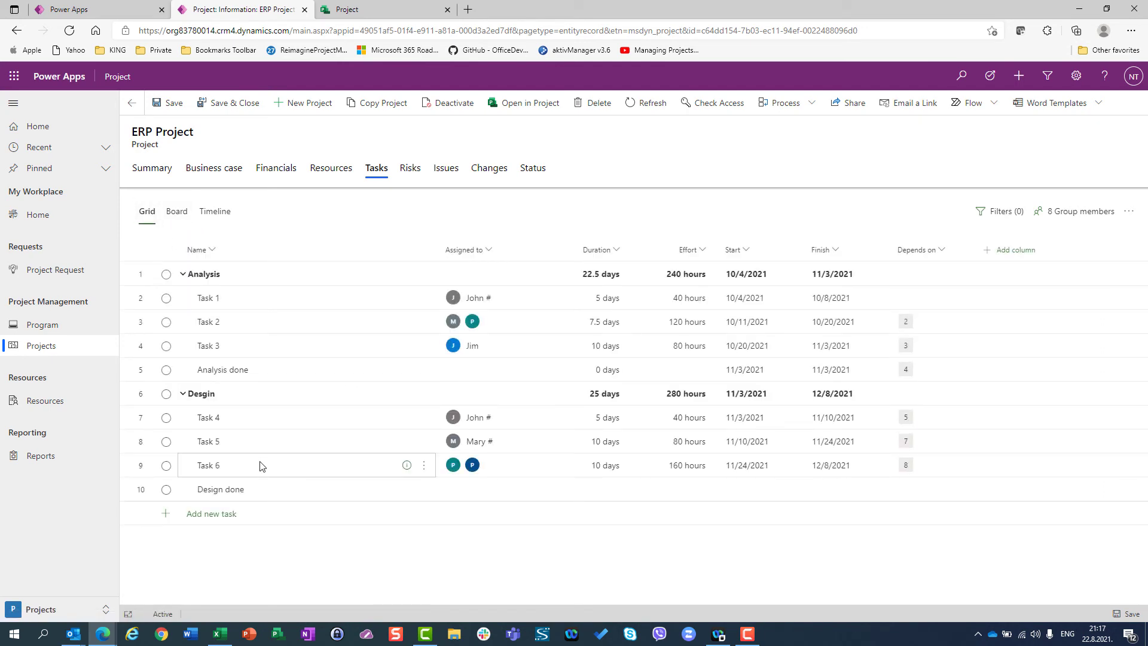
{"action": "left_click", "coordinate": [305, 397]}
{"action": "key", "text": "BackSpace"}
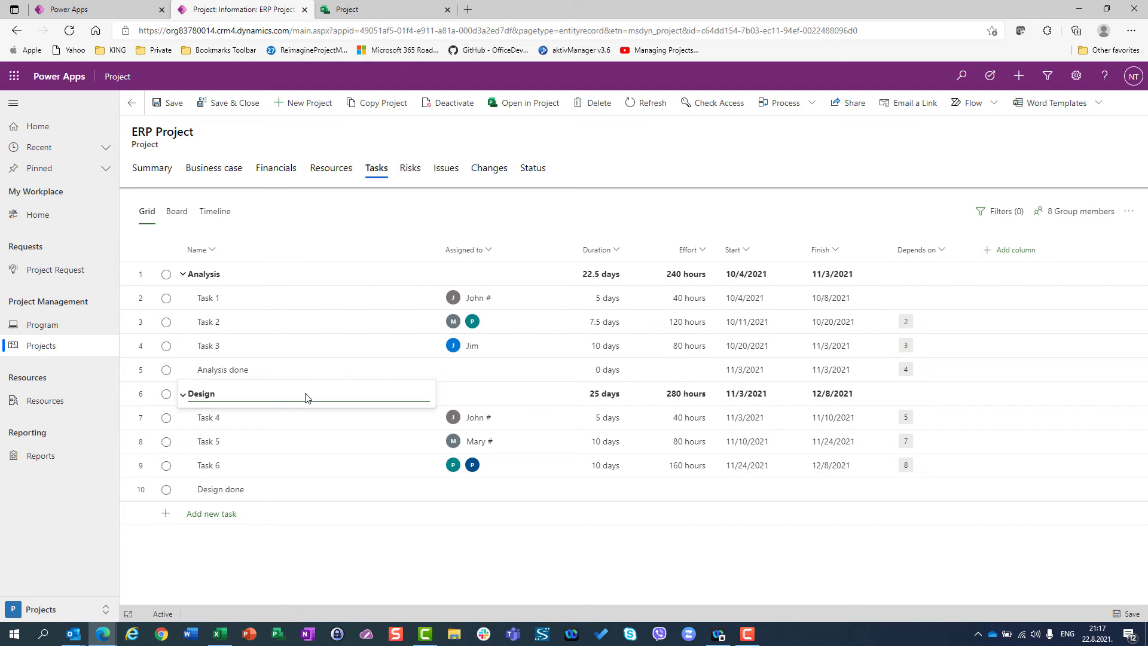
{"action": "key", "text": "Return"}
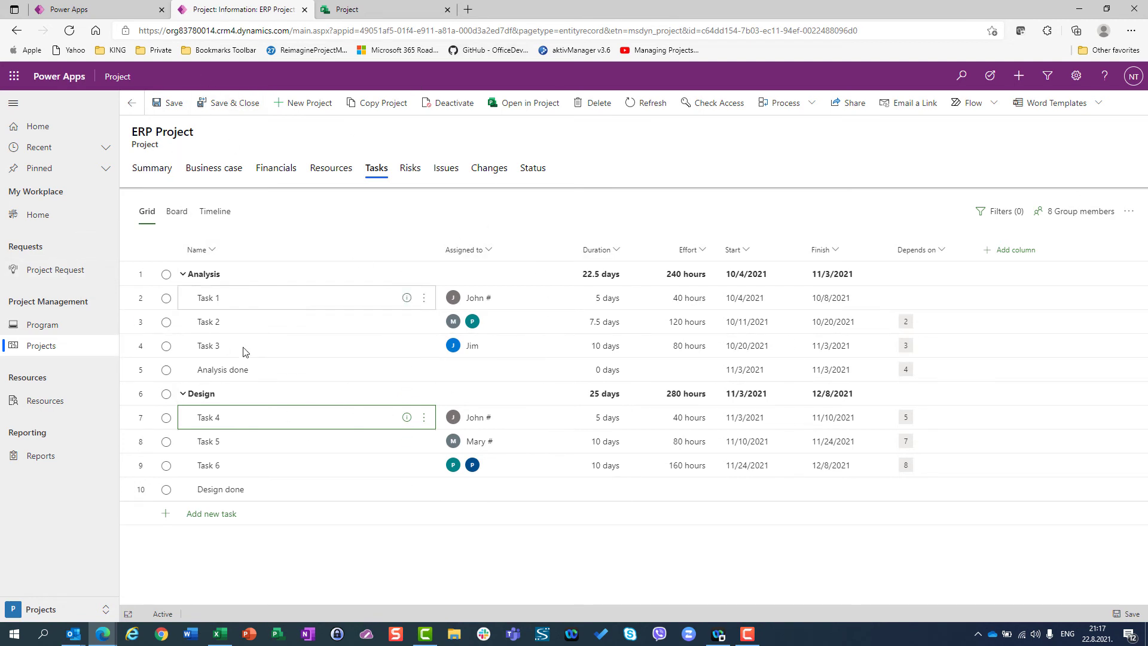
Step: View the Project home page, then switch back to Power Apps and show the list of active projects
{"action": "left_click", "coordinate": [365, 9]}
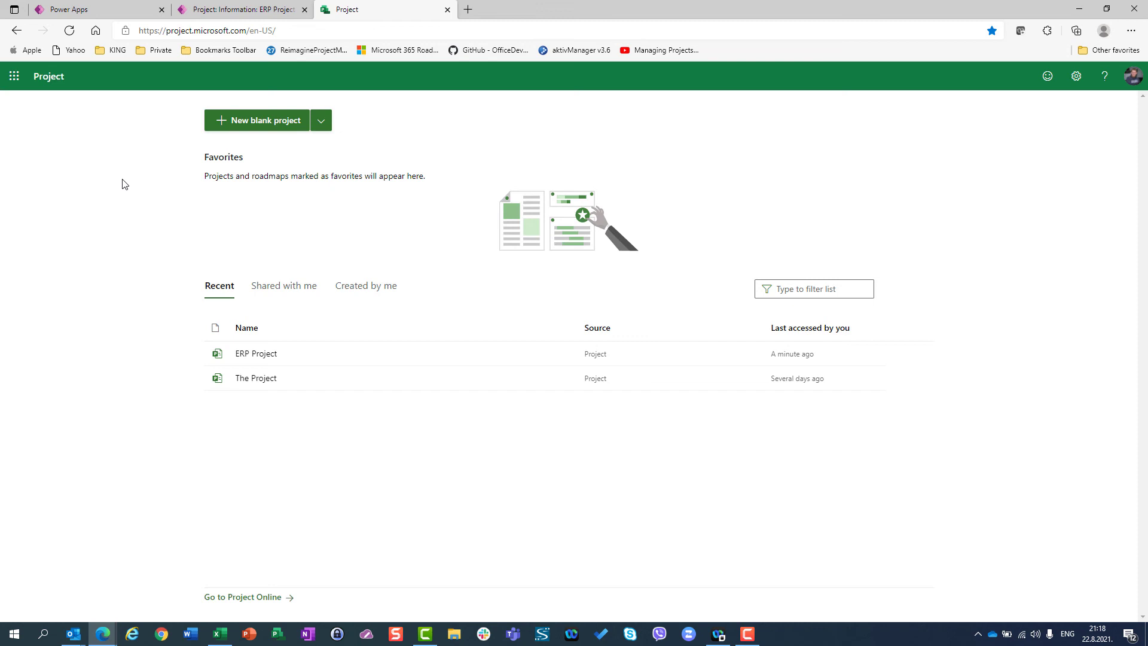
{"action": "left_click", "coordinate": [267, 9]}
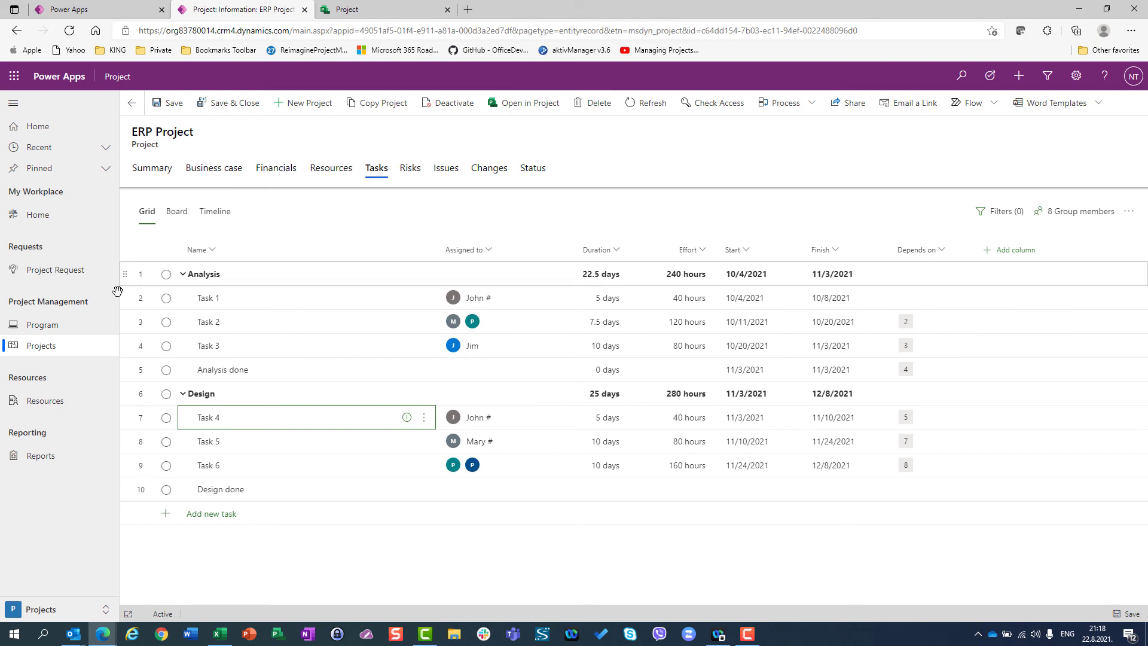
{"action": "left_click", "coordinate": [31, 348]}
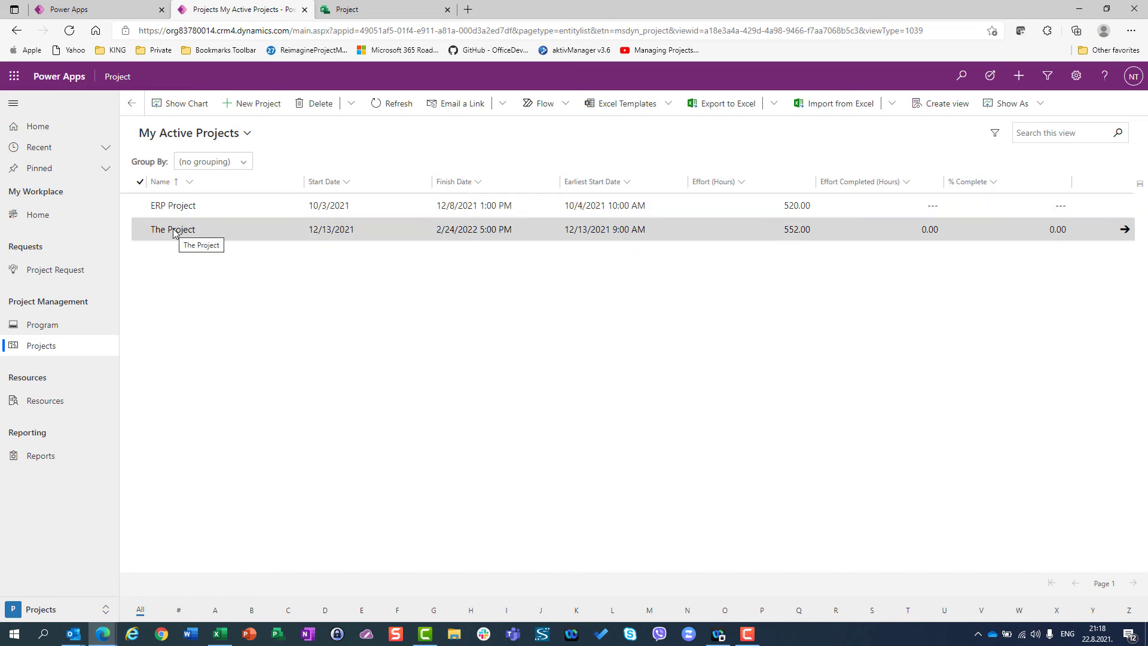
Step: Switch to Project, create a new blank project and set its calendar to Croatian timezone template from 09 AM to 05 PM
{"action": "left_click", "coordinate": [355, 18]}
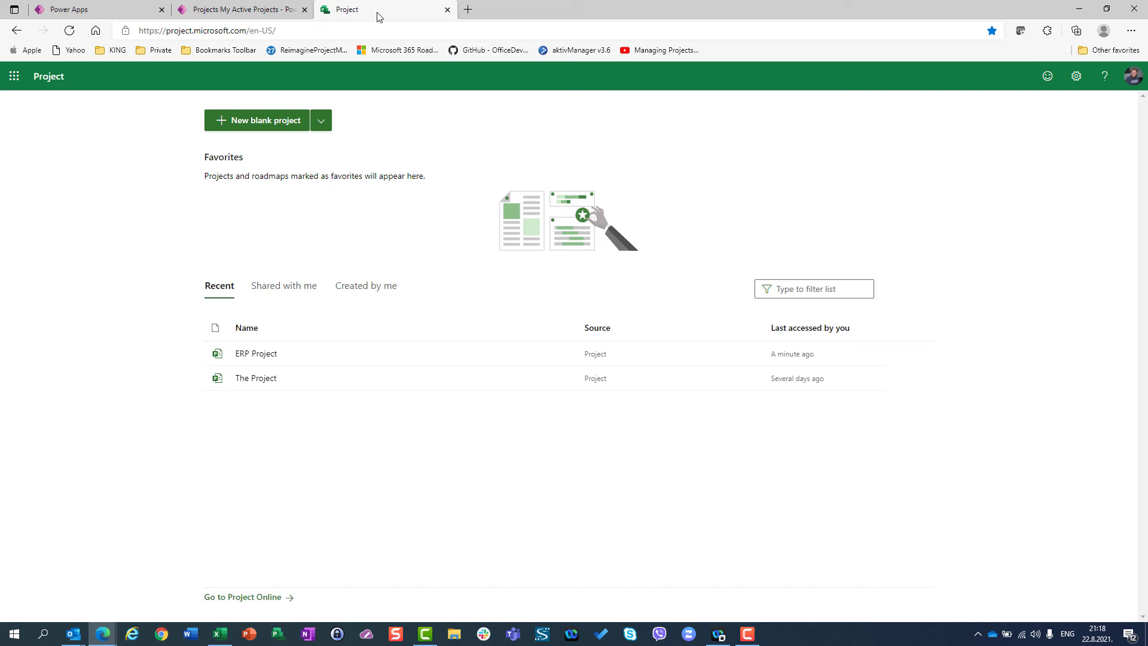
{"action": "left_click", "coordinate": [266, 121]}
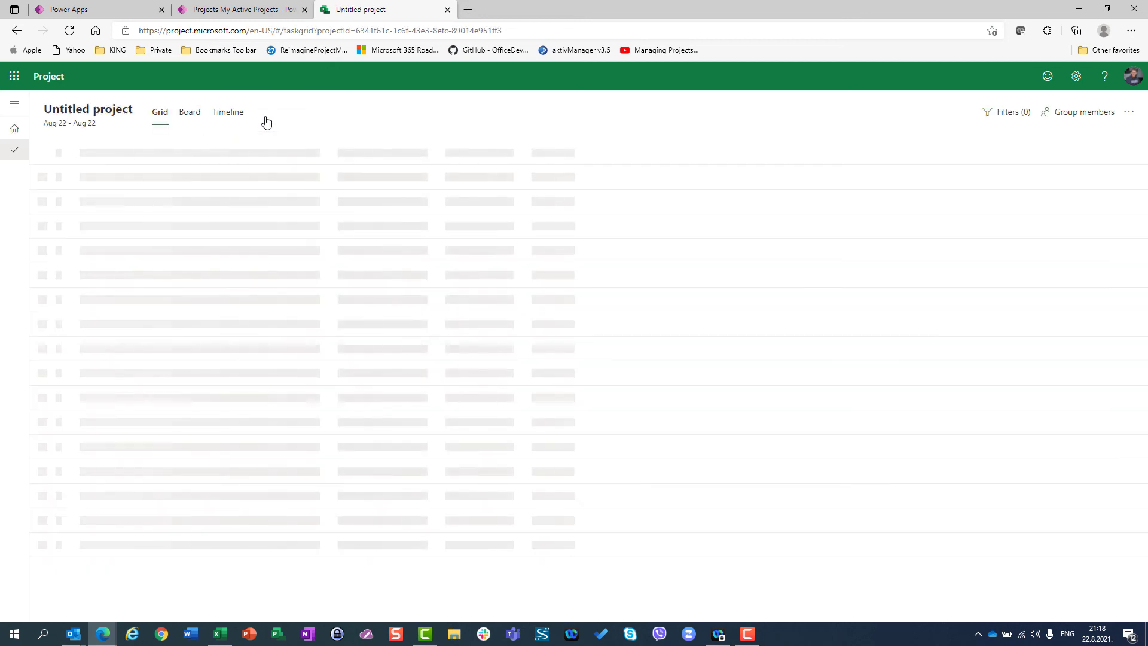
{"action": "left_click", "coordinate": [56, 118]}
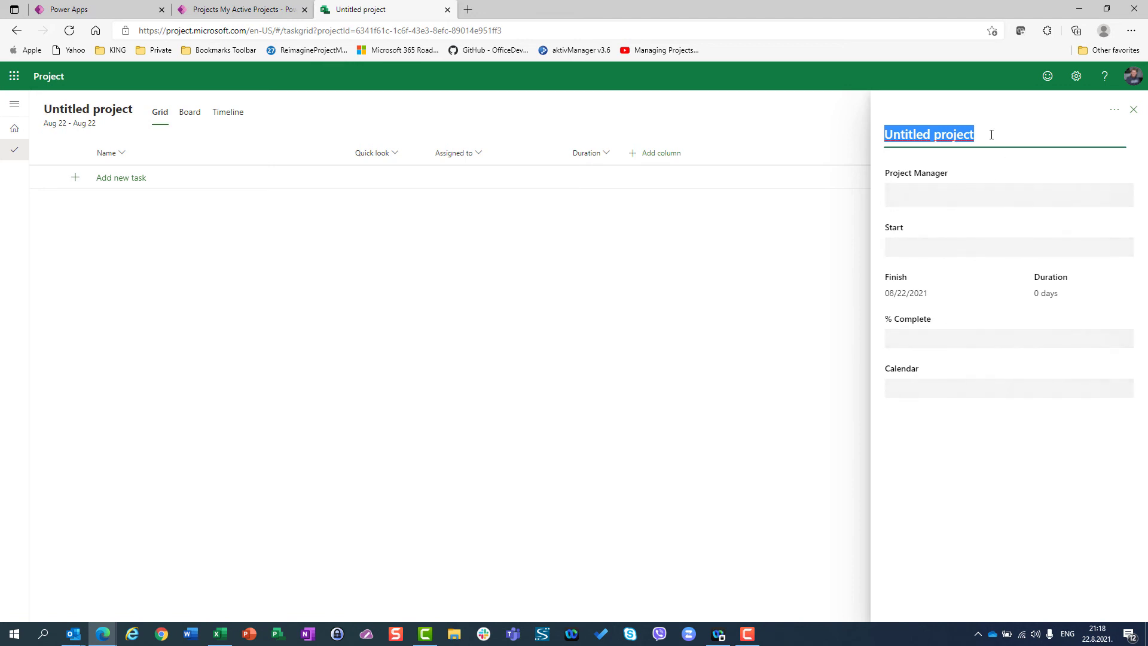
{"action": "left_click", "coordinate": [973, 448]}
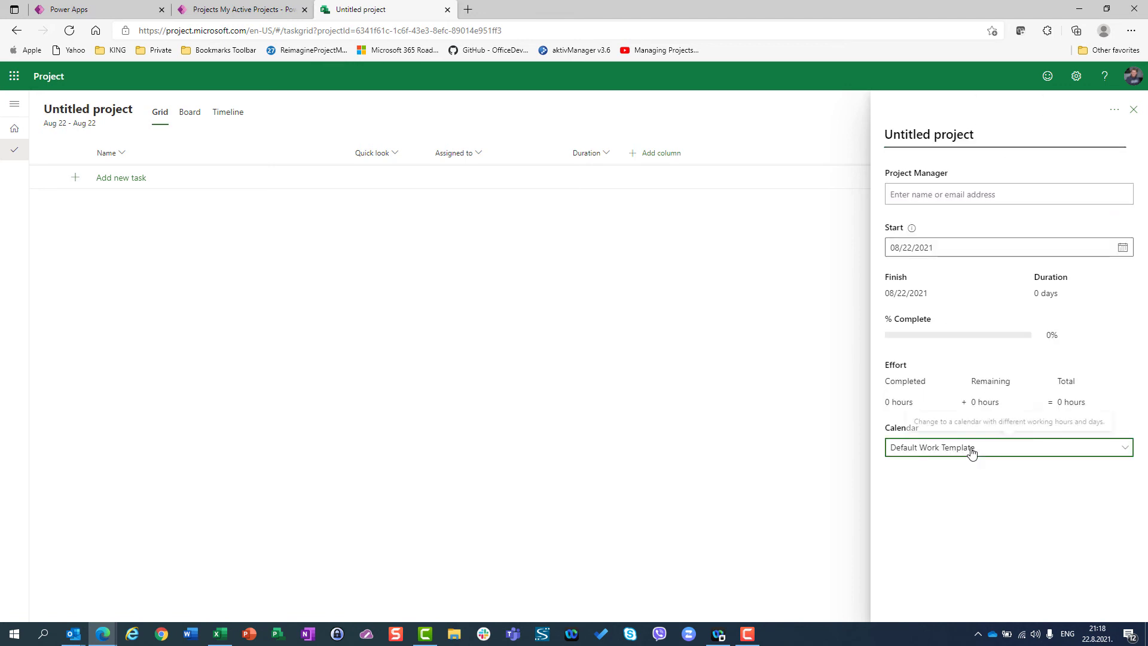
{"action": "left_click", "coordinate": [936, 476]}
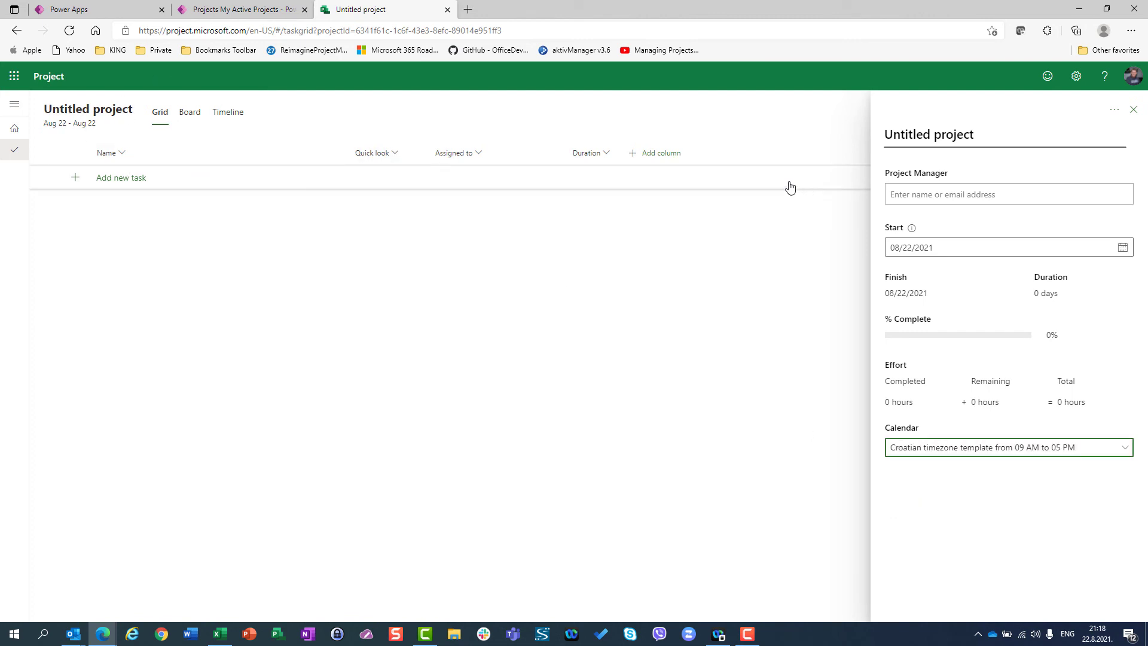
Step: Permanently delete the untitled blank project
{"action": "left_click", "coordinate": [1117, 112]}
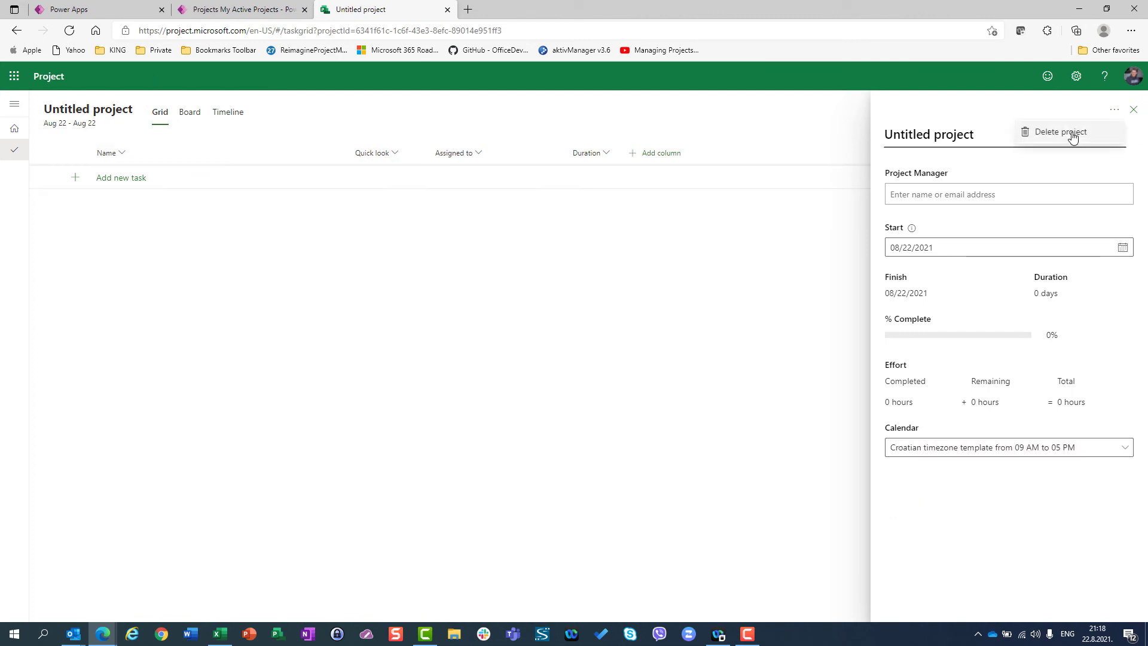
{"action": "left_click", "coordinate": [1062, 131]}
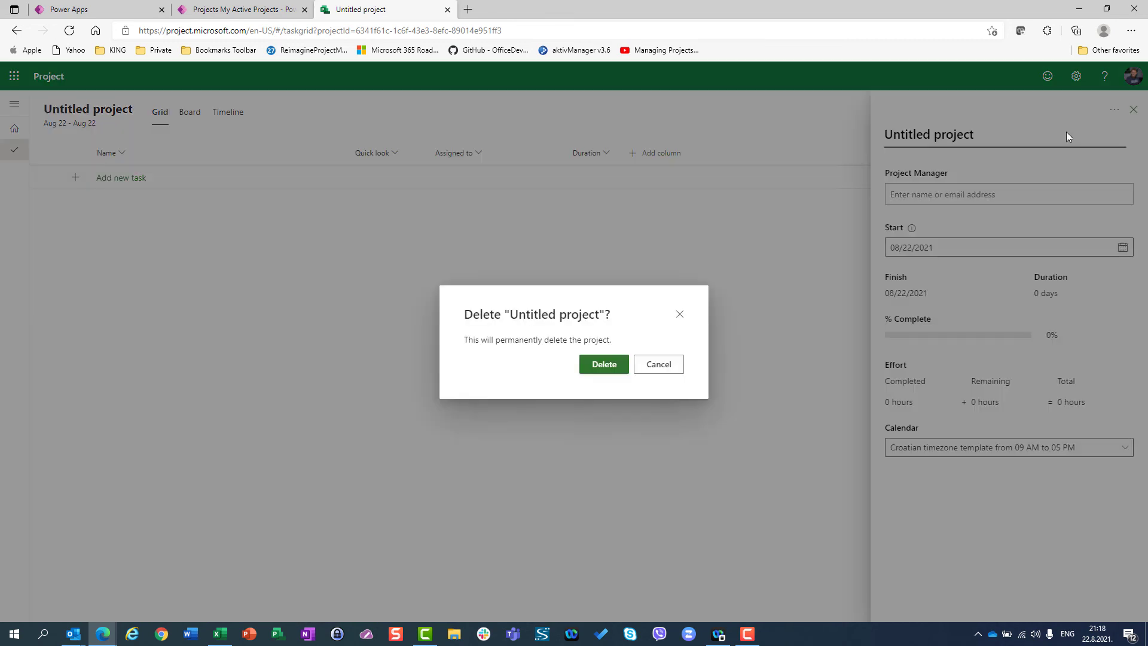
{"action": "left_click", "coordinate": [600, 363]}
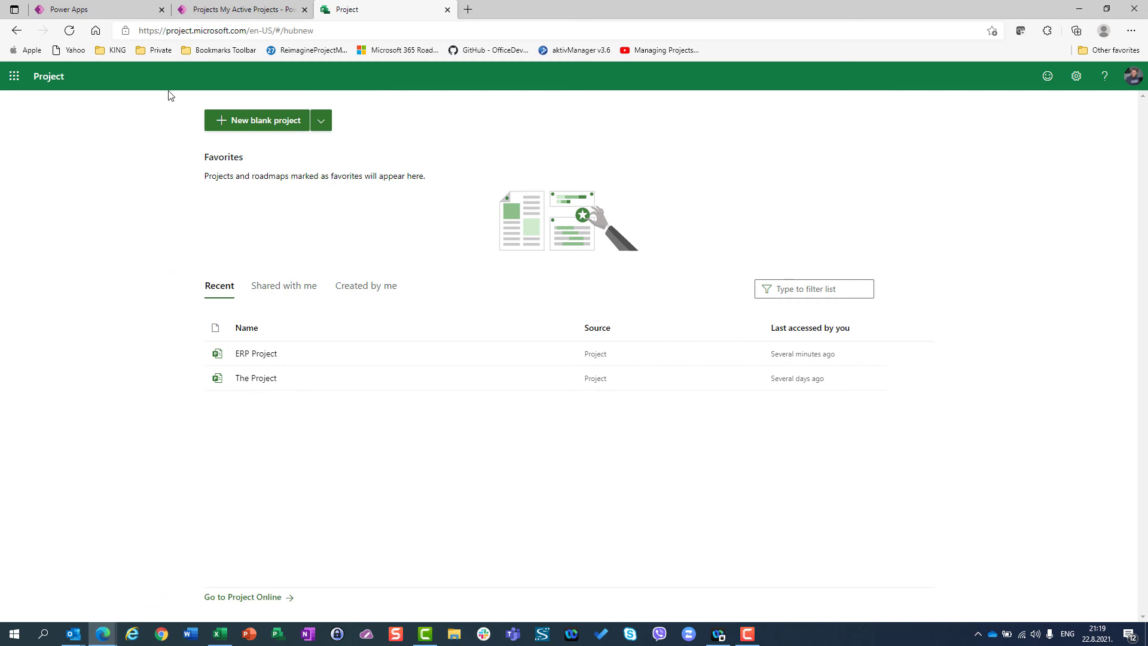
Step: Switch to Power Apps, open the ERP Project record and view its business case and financials
{"action": "left_click", "coordinate": [232, 12]}
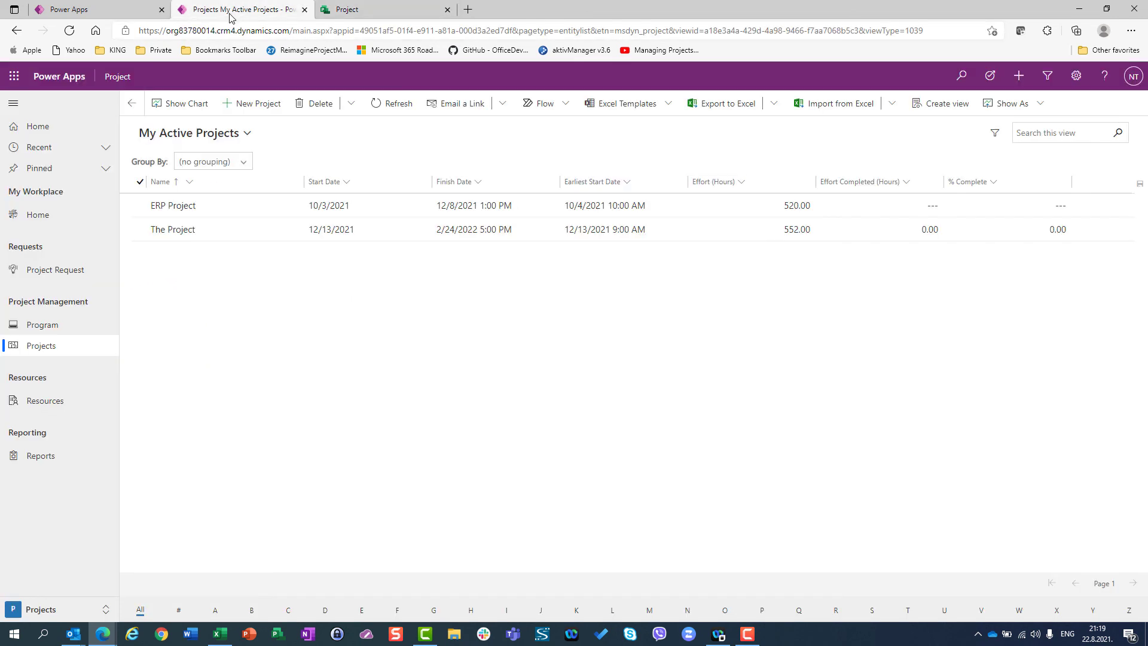
{"action": "left_click", "coordinate": [179, 206]}
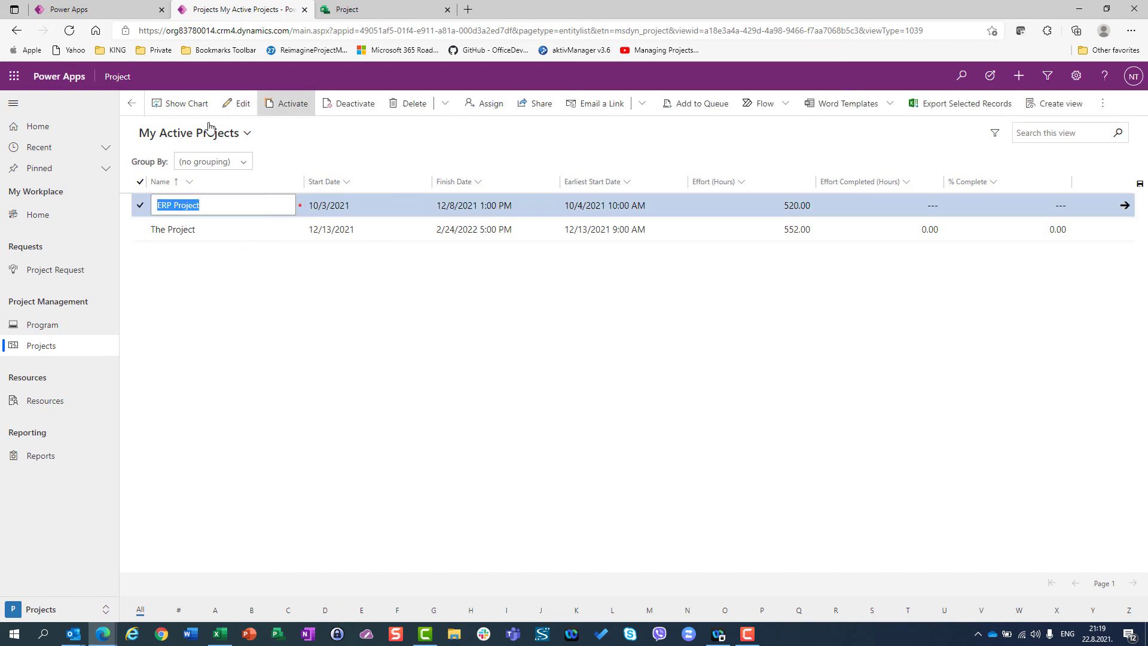
{"action": "left_click", "coordinate": [234, 104]}
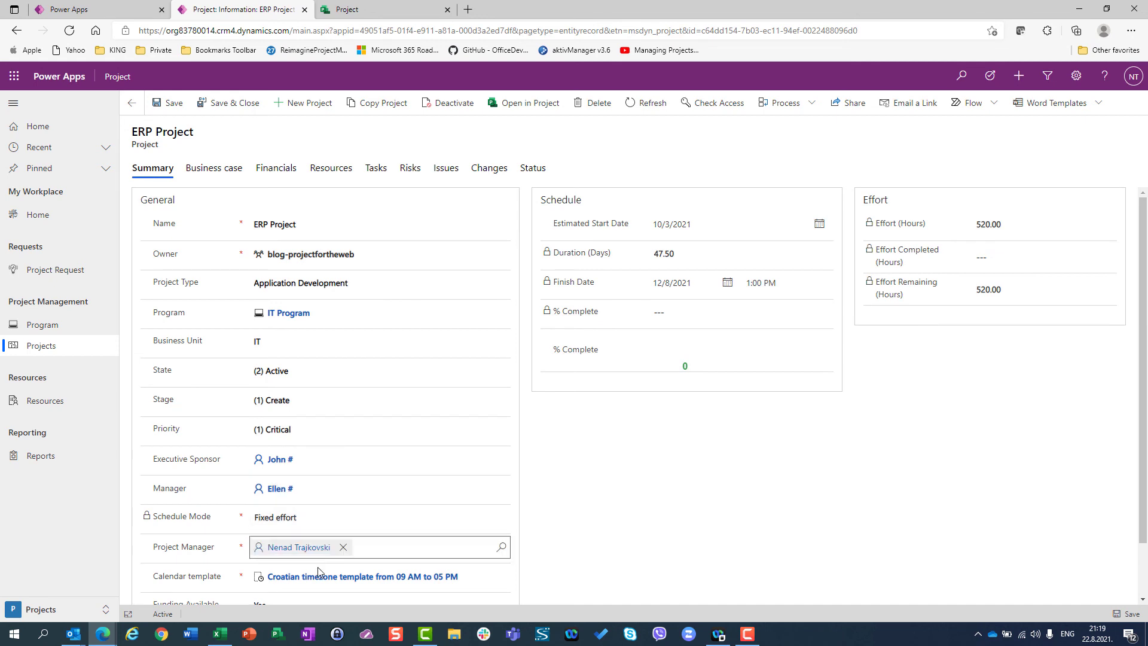
{"action": "left_click", "coordinate": [236, 172]}
{"action": "left_click", "coordinate": [277, 173]}
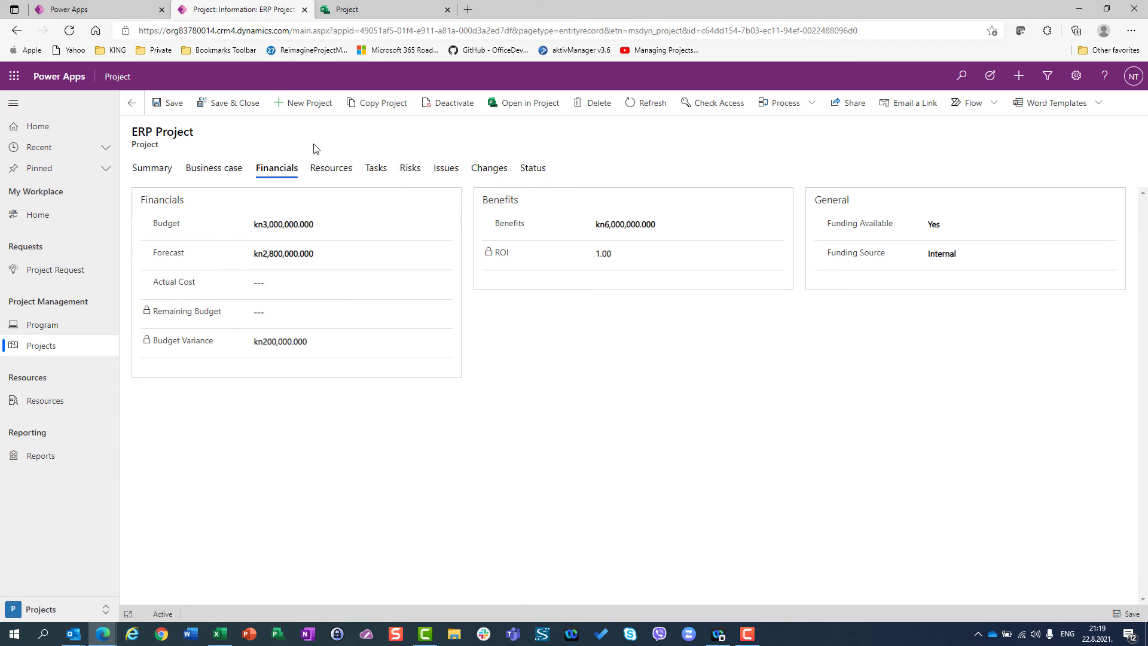
Step: Open The Project in Project for the web to view its task grid, then close it and return to Power Apps
{"action": "left_click", "coordinate": [345, 48]}
{"action": "left_click", "coordinate": [360, 11]}
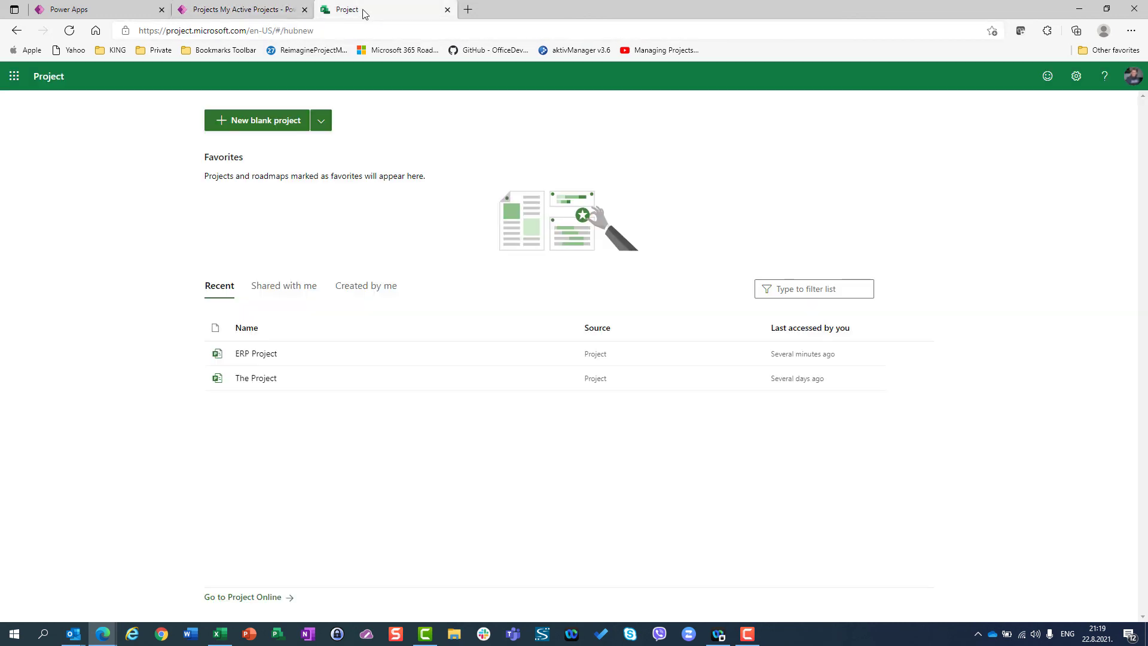
{"action": "left_click", "coordinate": [252, 387]}
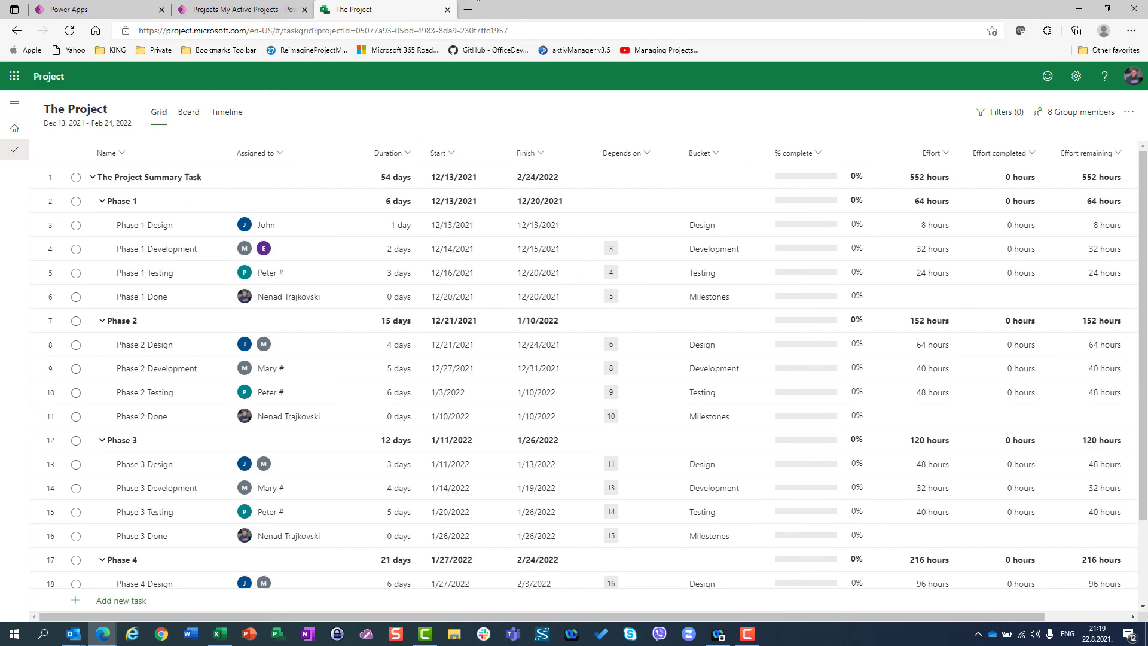
{"action": "left_click", "coordinate": [448, 10]}
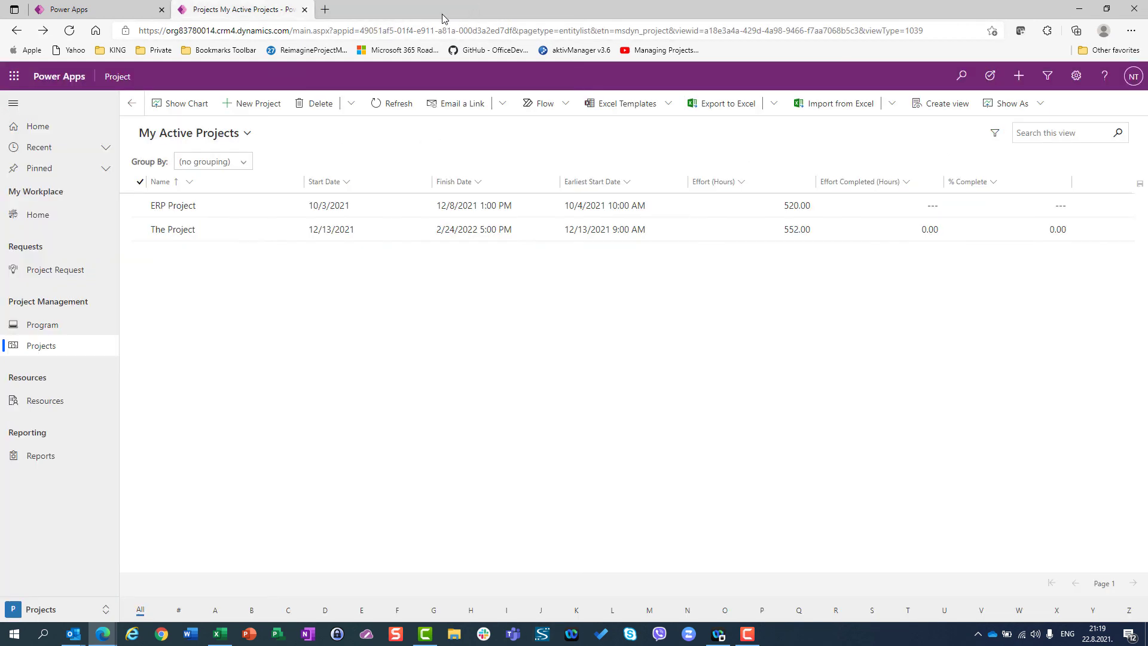
Step: Open The Project record from the active projects and view its business case, financials and tasks
{"action": "left_click", "coordinate": [169, 237]}
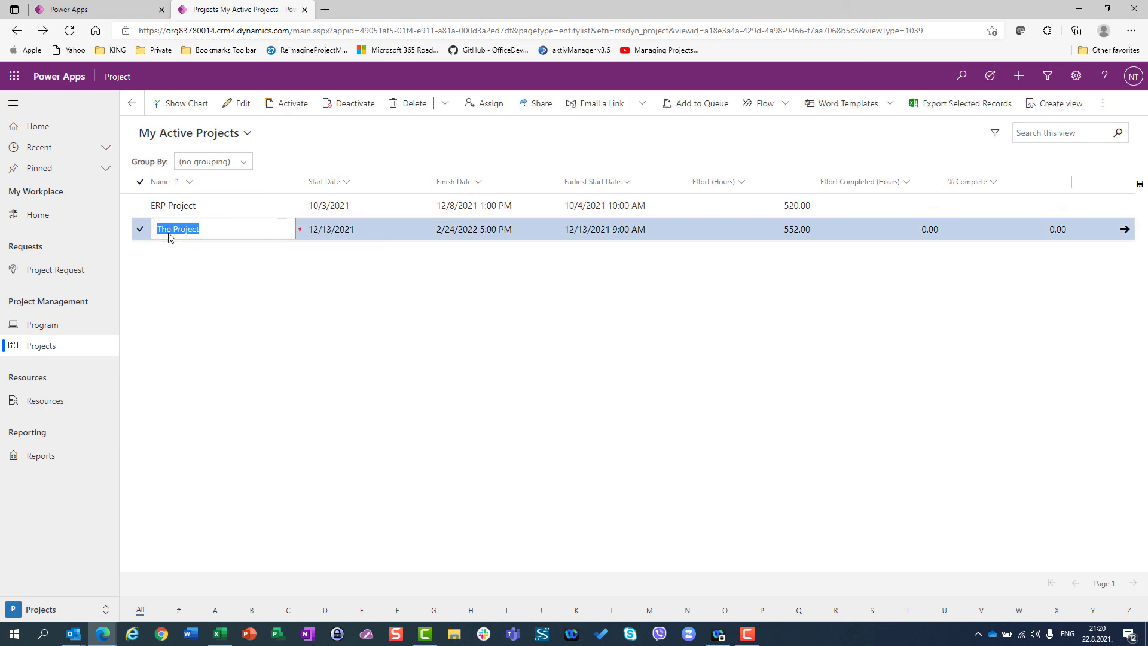
{"action": "left_click", "coordinate": [238, 103]}
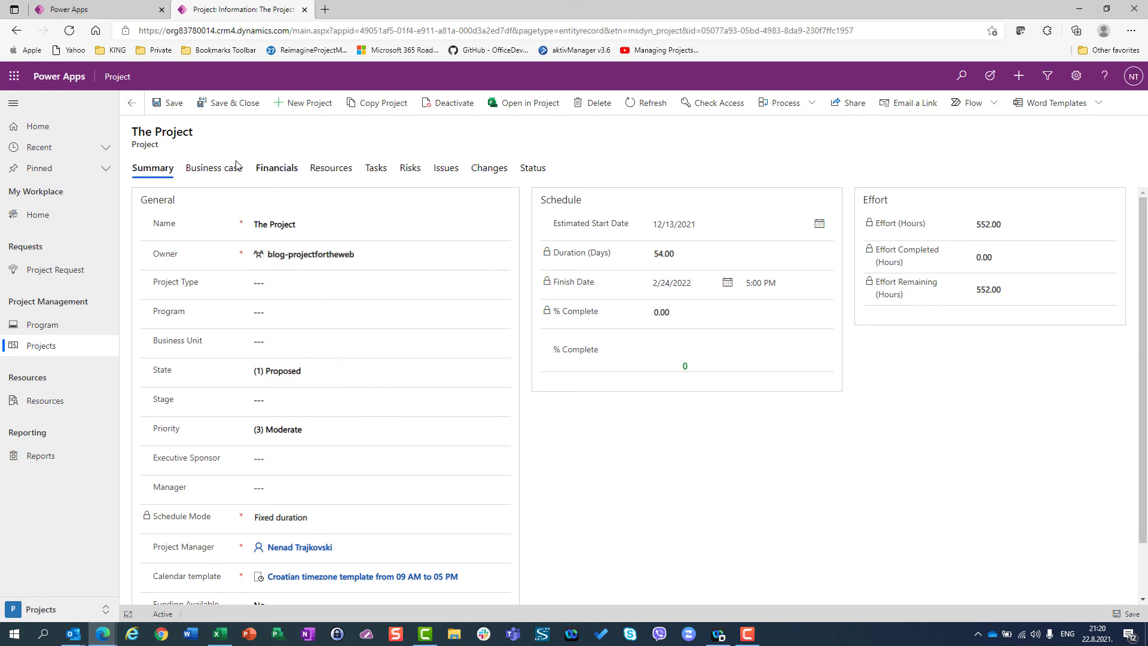
{"action": "left_click", "coordinate": [212, 172]}
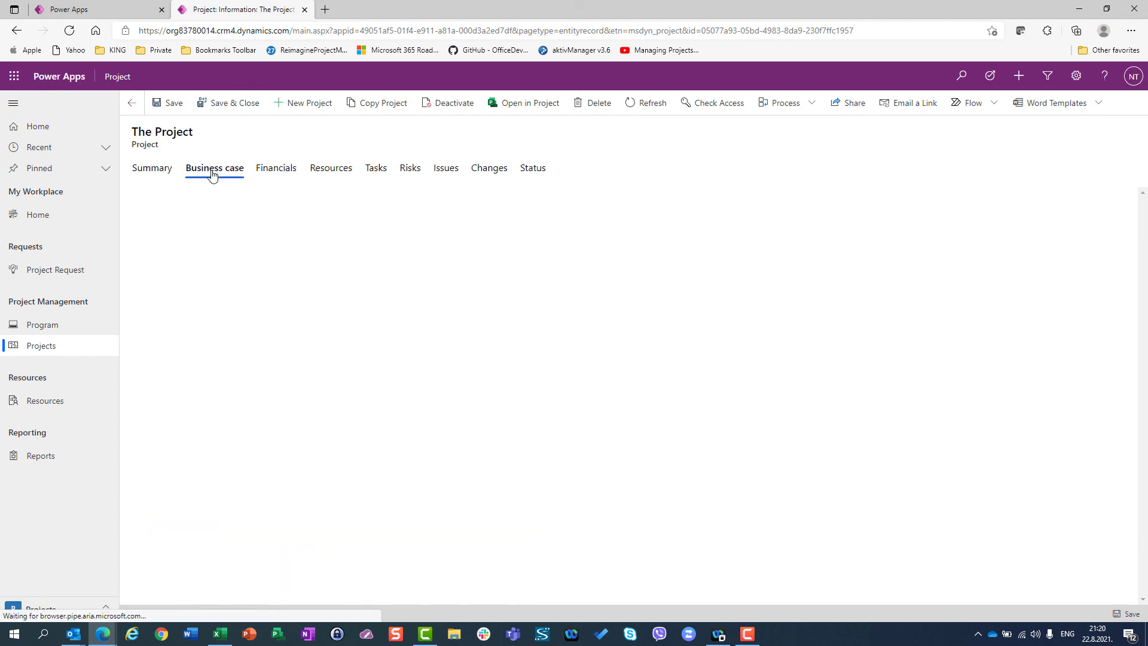
{"action": "left_click", "coordinate": [286, 169]}
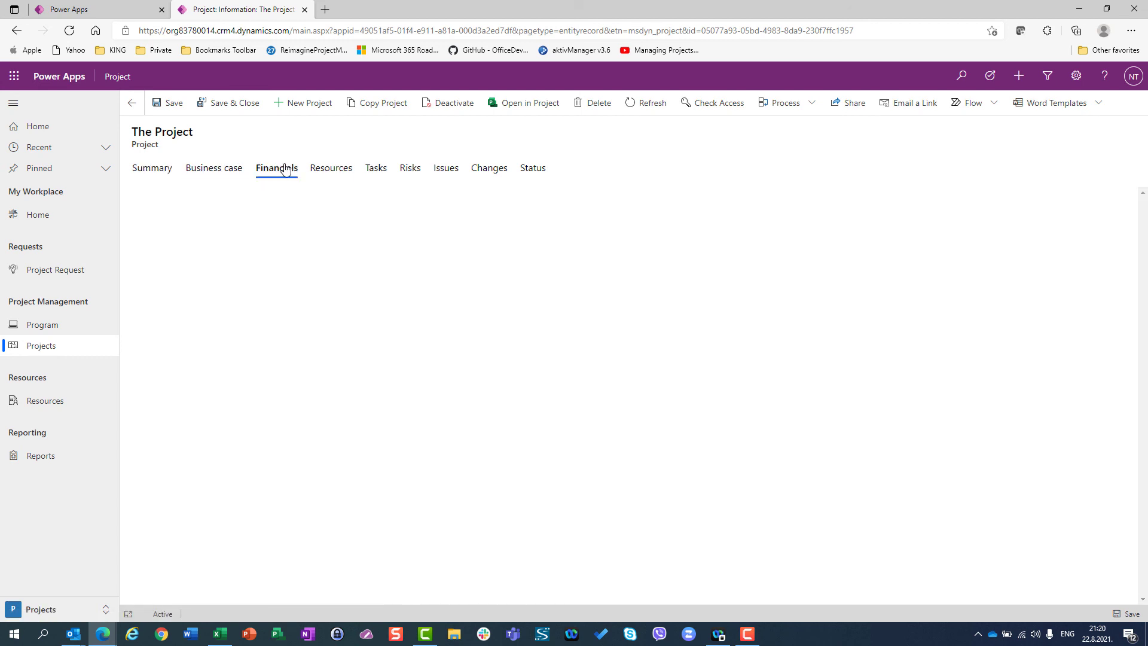
{"action": "left_click", "coordinate": [376, 170]}
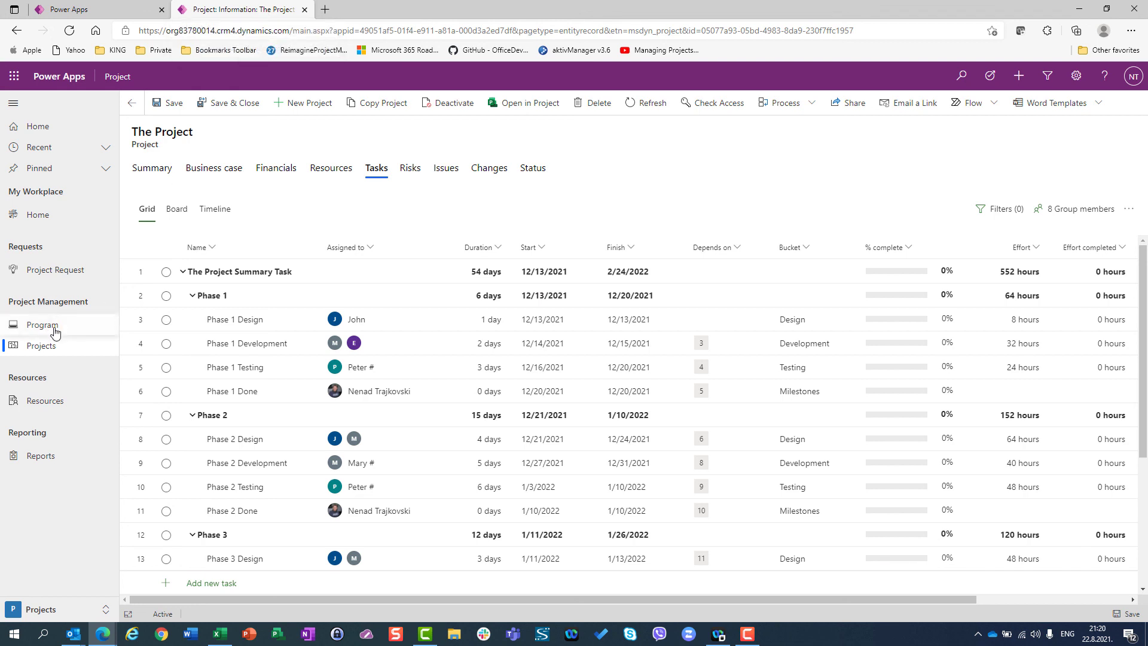
Step: Reopen the ERP Project record from the active projects and review its tasks, resources and summary
{"action": "left_click", "coordinate": [36, 350]}
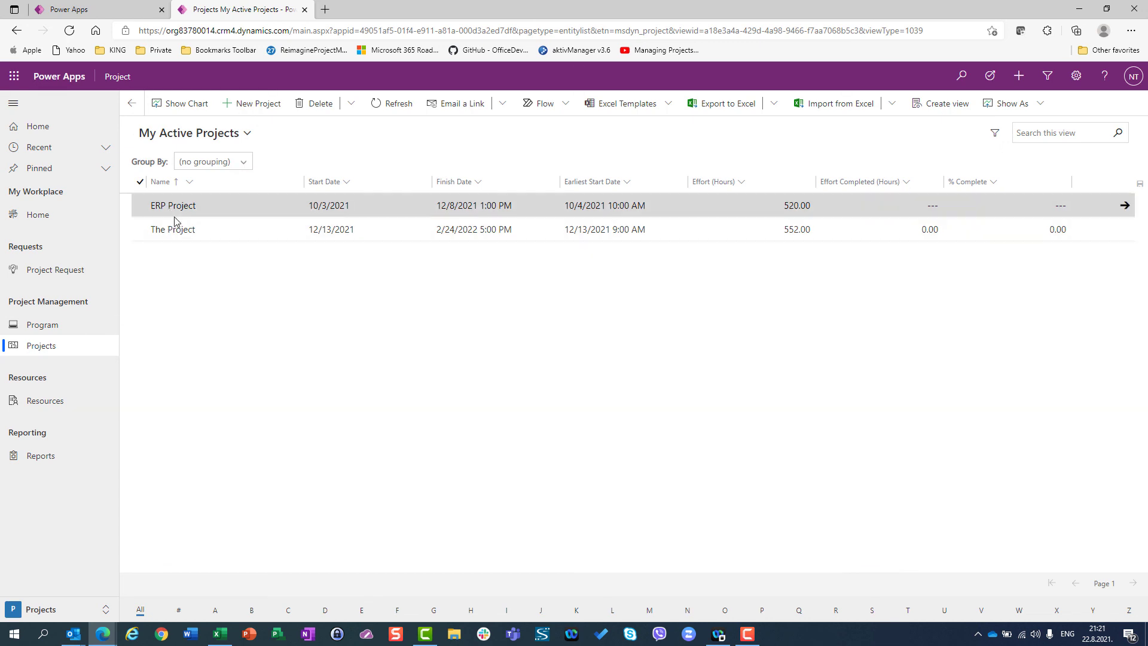
{"action": "left_click", "coordinate": [175, 214]}
{"action": "left_click", "coordinate": [236, 103]}
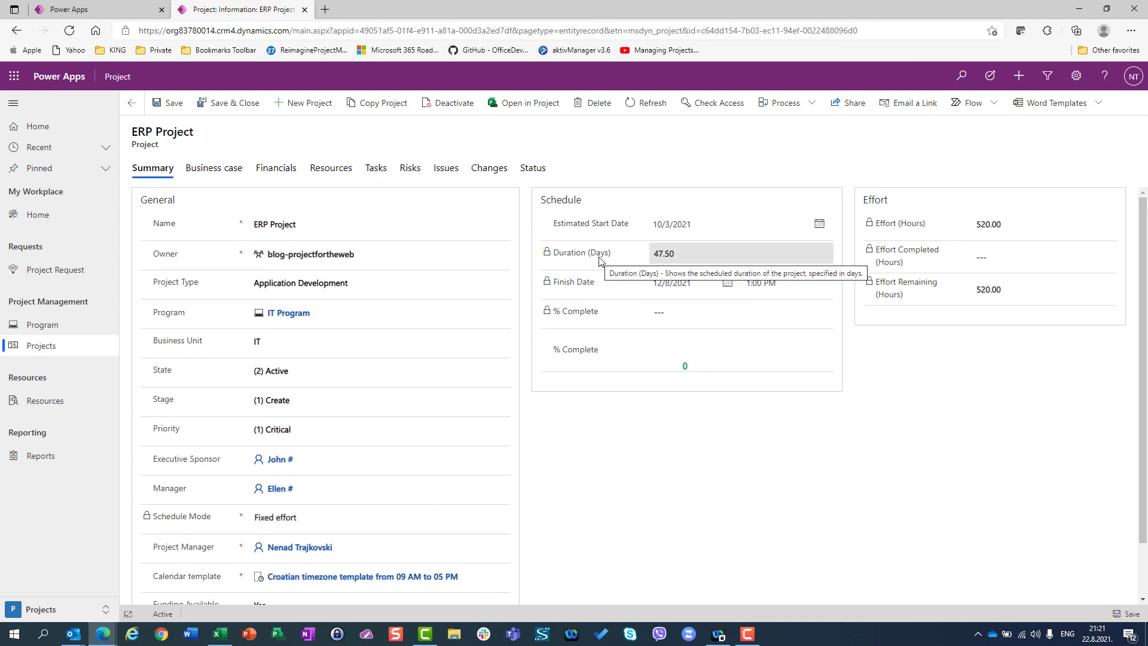
{"action": "left_click", "coordinate": [376, 169]}
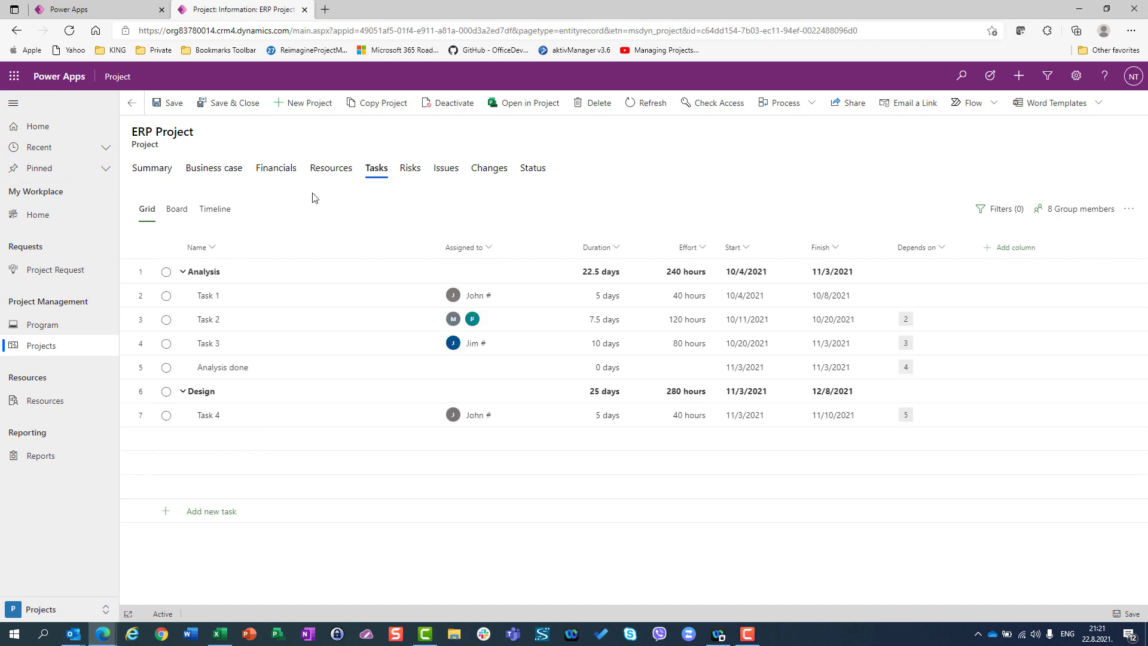
{"action": "left_click", "coordinate": [145, 175]}
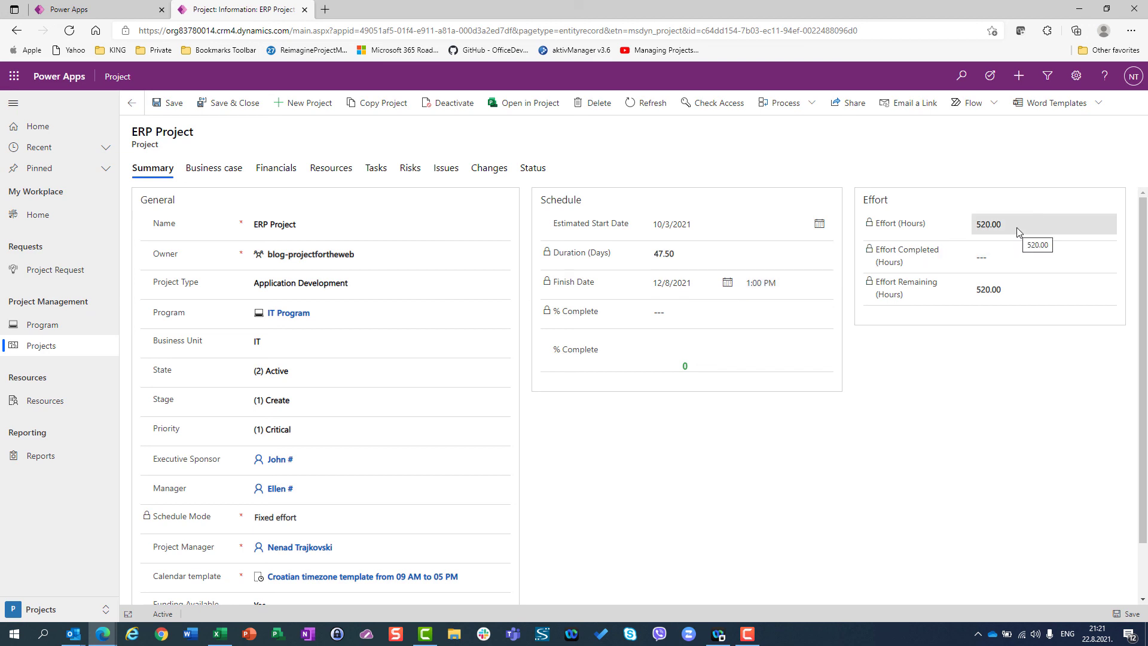
{"action": "left_click", "coordinate": [350, 179]}
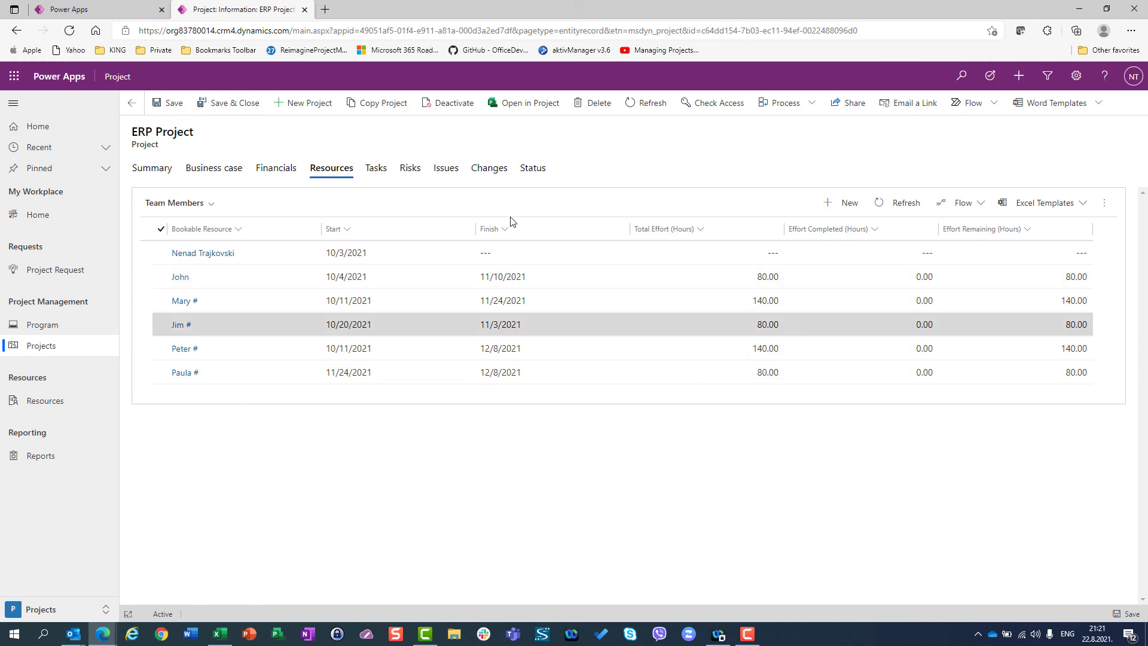
{"action": "left_click", "coordinate": [154, 170]}
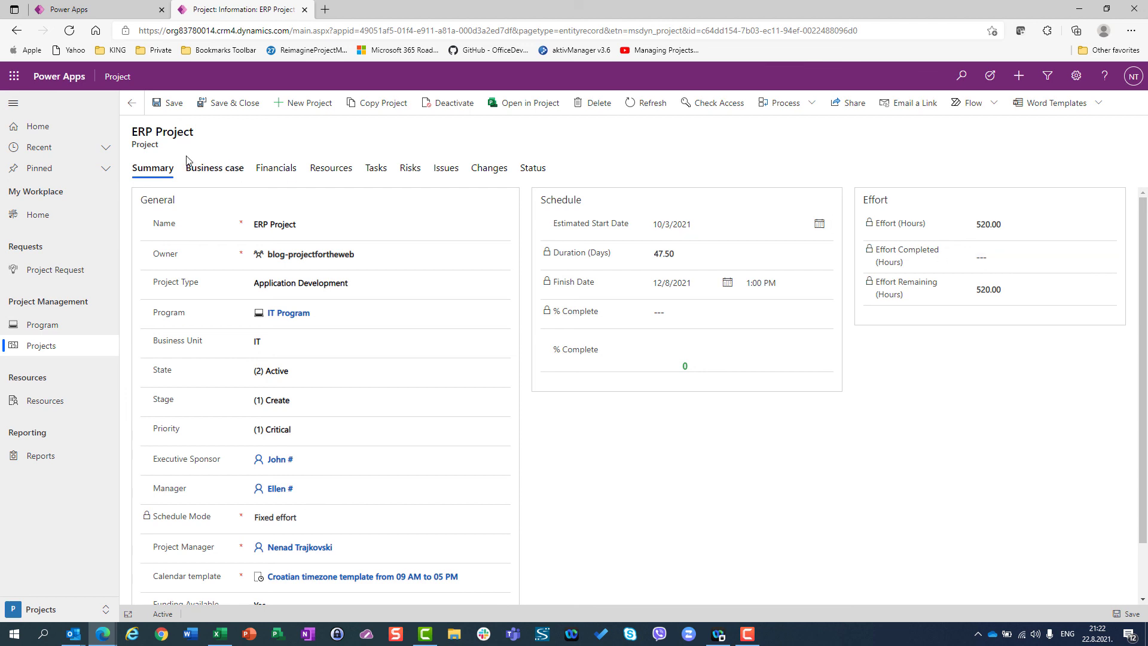
Step: Review the ERP Project's financials including the actual cost field, then its risks, issues, changes and status
{"action": "left_click", "coordinate": [284, 171]}
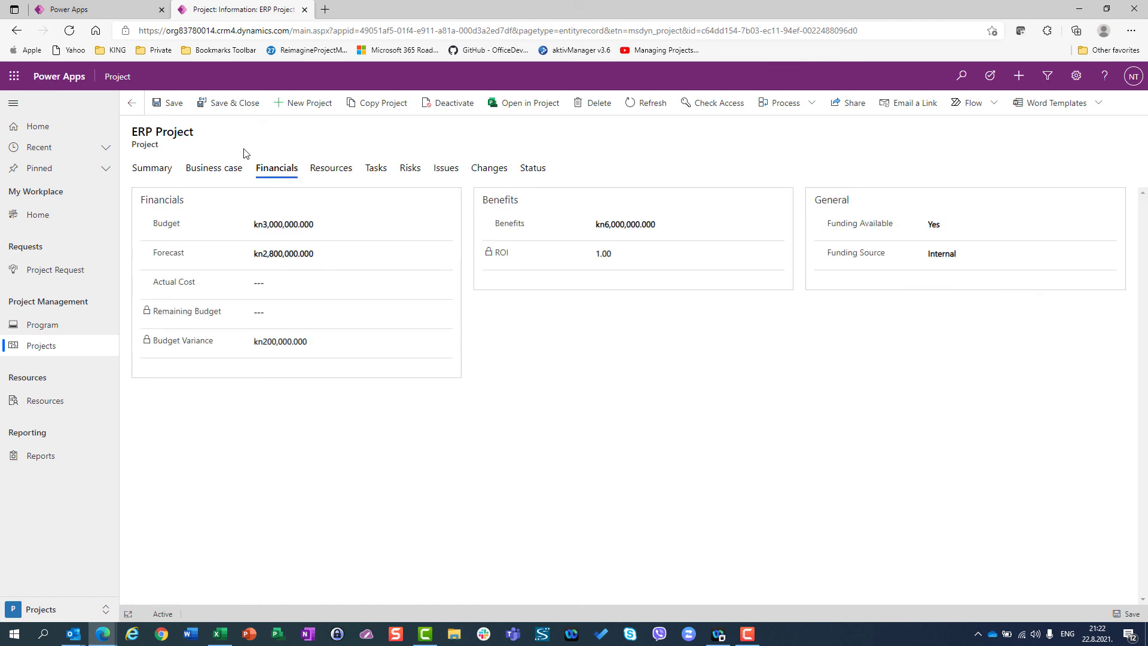
{"action": "left_click", "coordinate": [258, 286]}
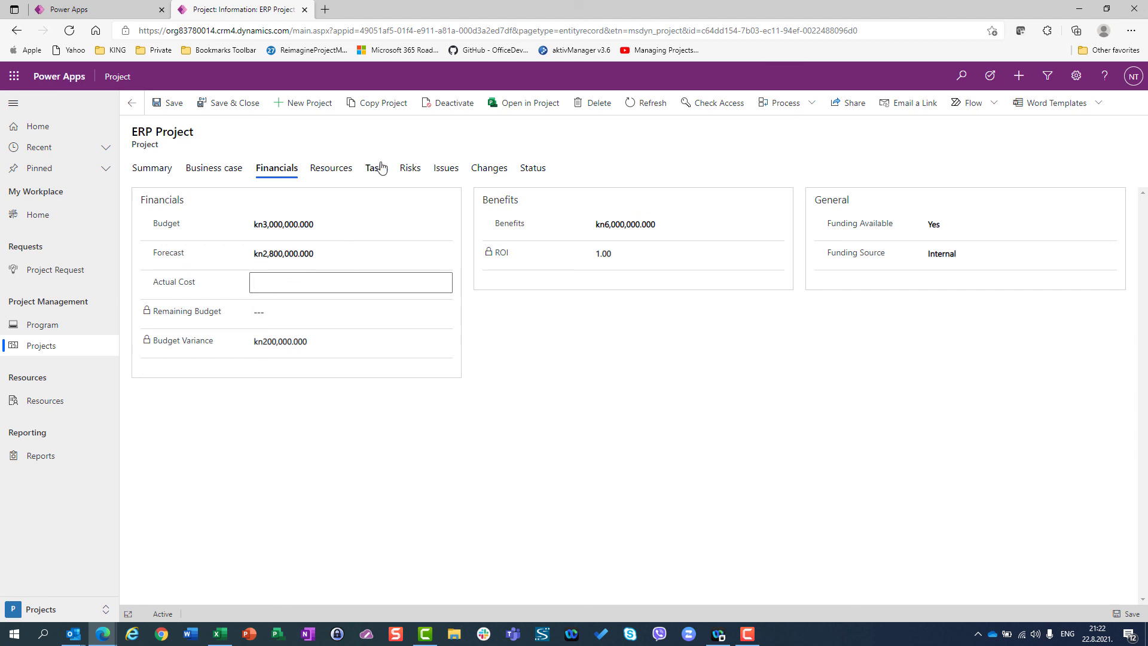
{"action": "left_click", "coordinate": [410, 169]}
{"action": "left_click", "coordinate": [445, 169]}
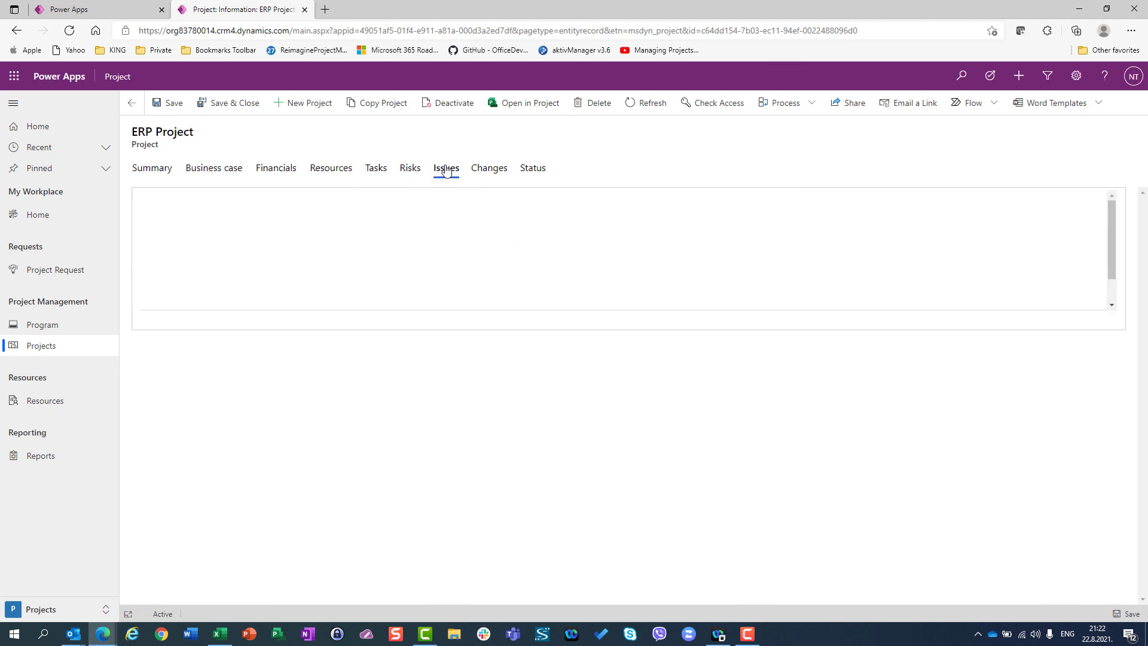
{"action": "left_click", "coordinate": [488, 169]}
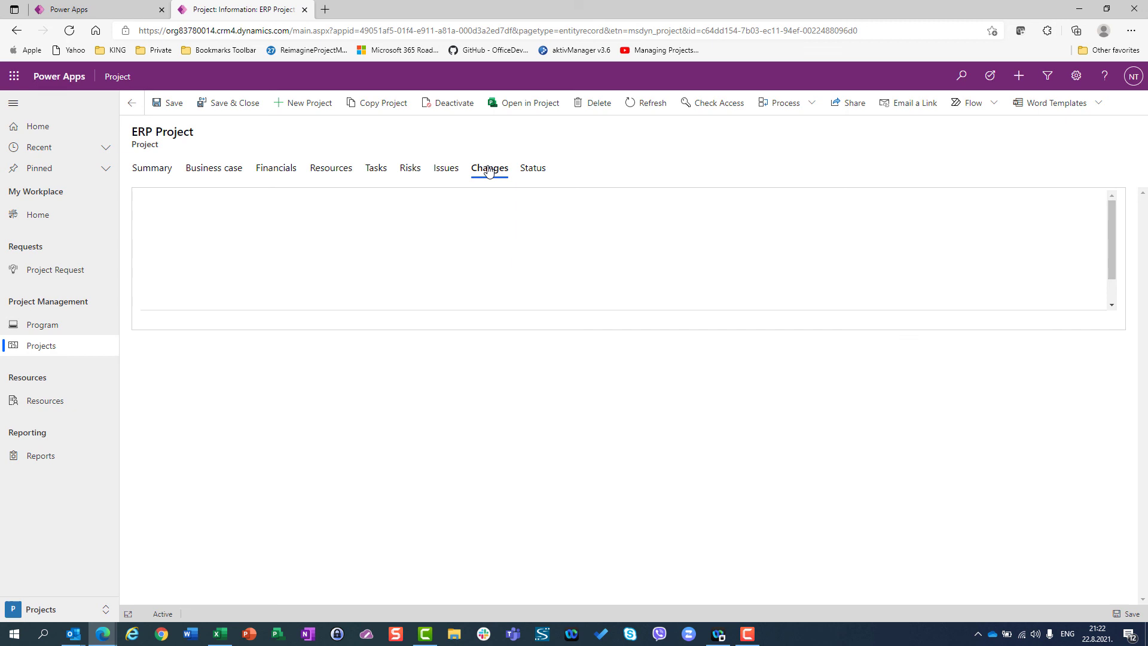
{"action": "left_click", "coordinate": [526, 172]}
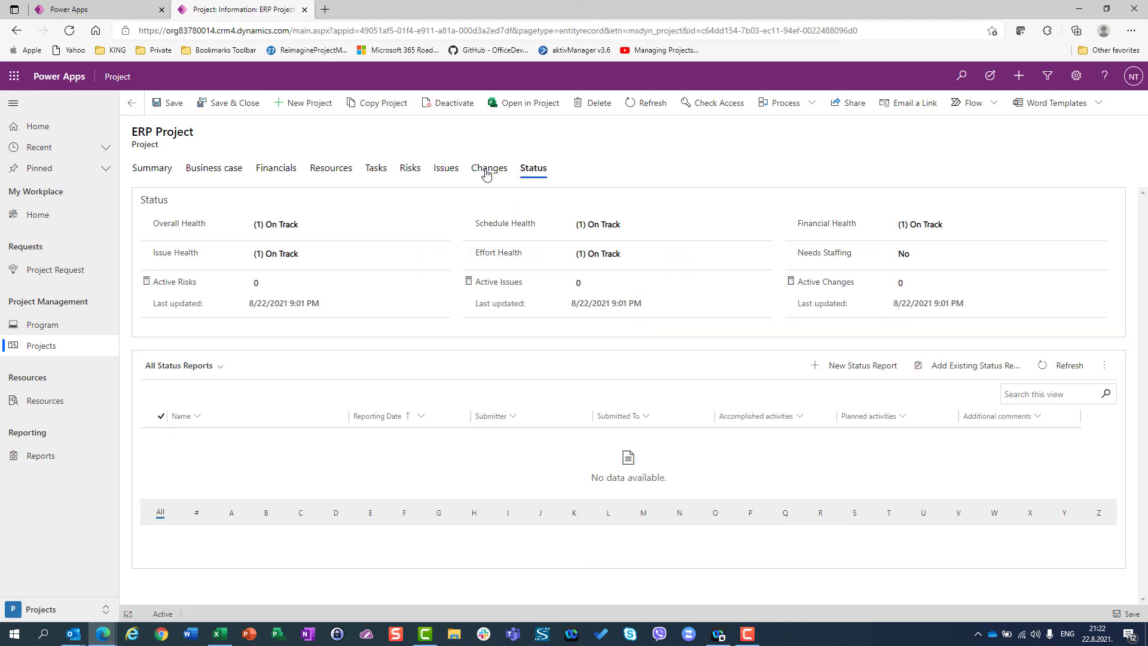